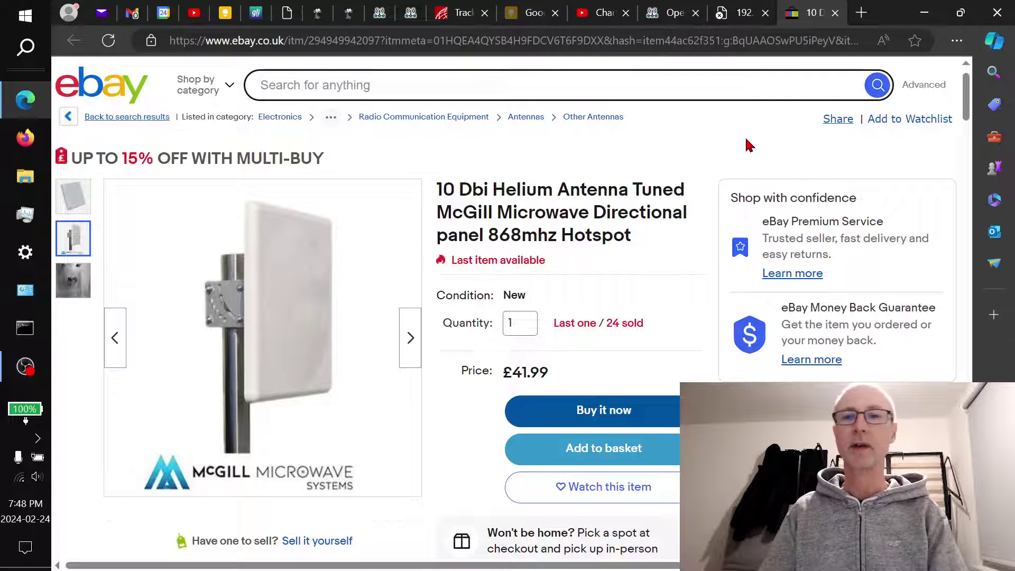
# Switch from the eBay antenna listing to the 'Openwebrx+ on Ubuntu Virtual Box Windows 10' Keep note
pyautogui.click(227, 12)
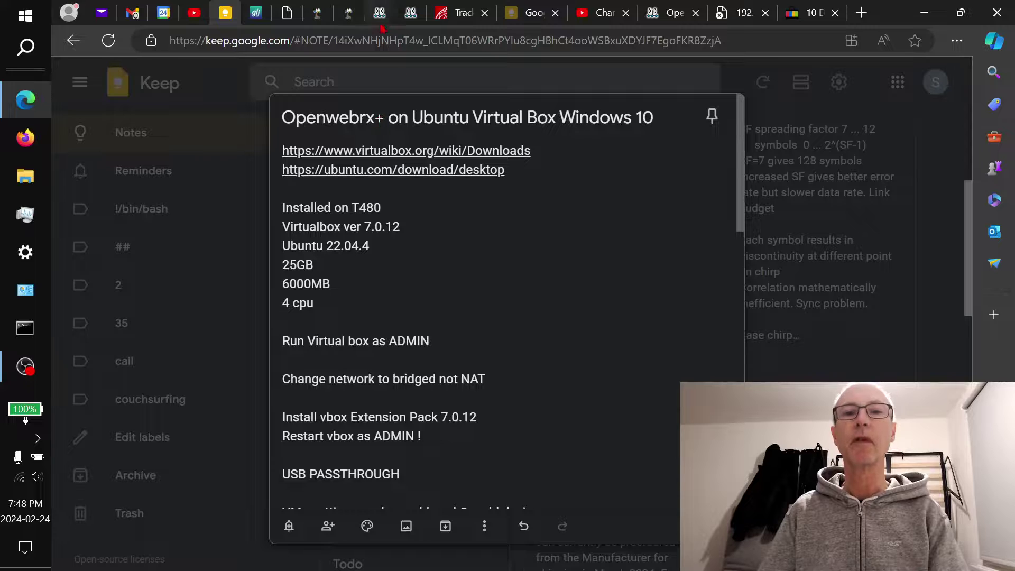
pyautogui.click(349, 13)
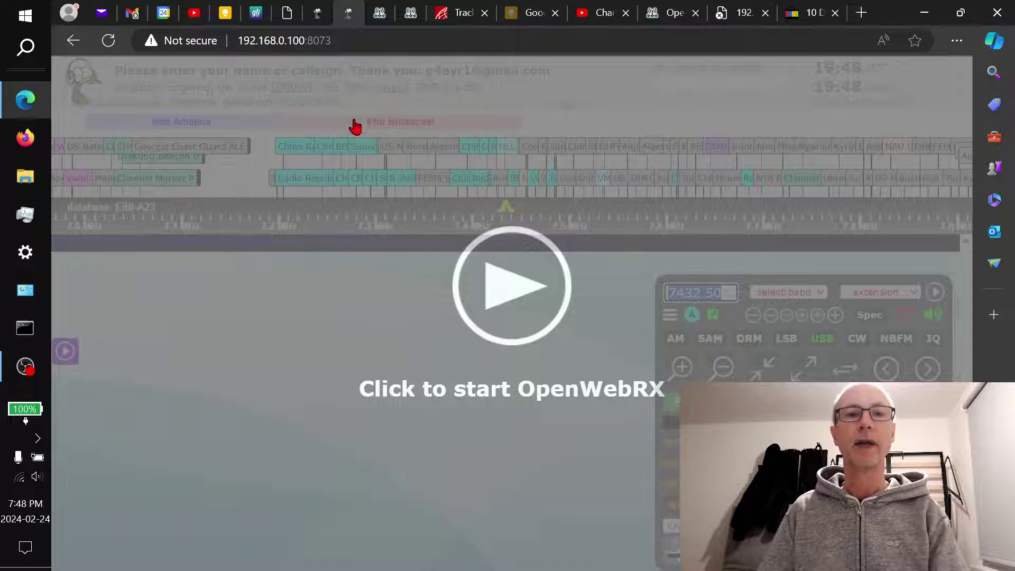
pyautogui.click(317, 11)
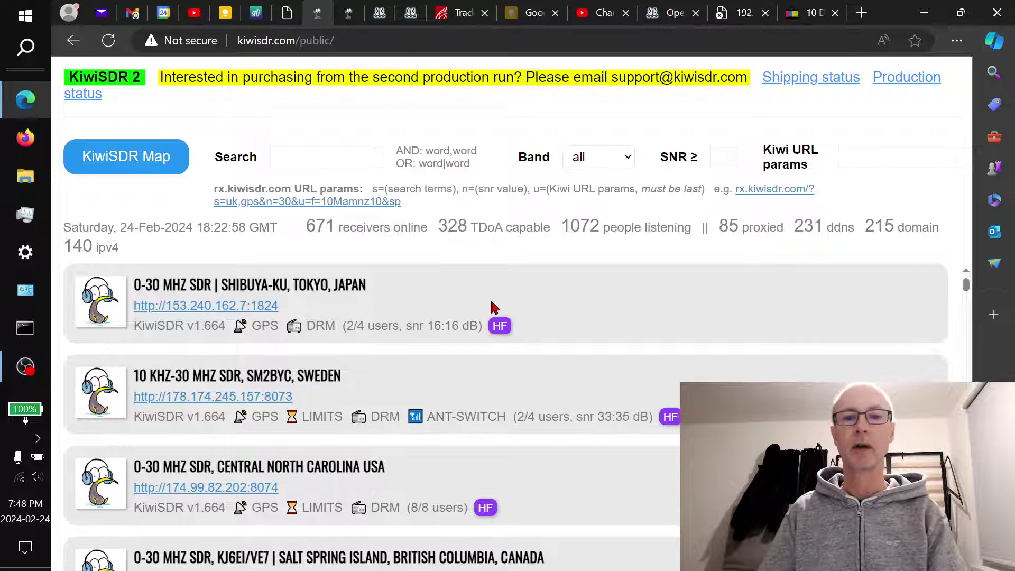
pyautogui.scroll(-10, 508, 304)
pyautogui.scroll(-10, 566, 354)
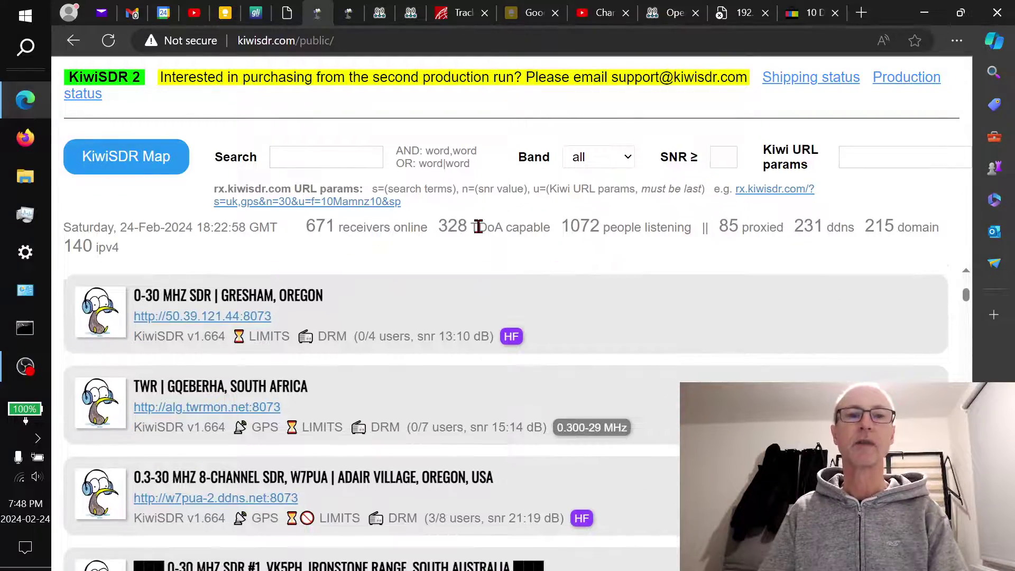
pyautogui.scroll(5, 410, 429)
pyautogui.scroll(3, 422, 429)
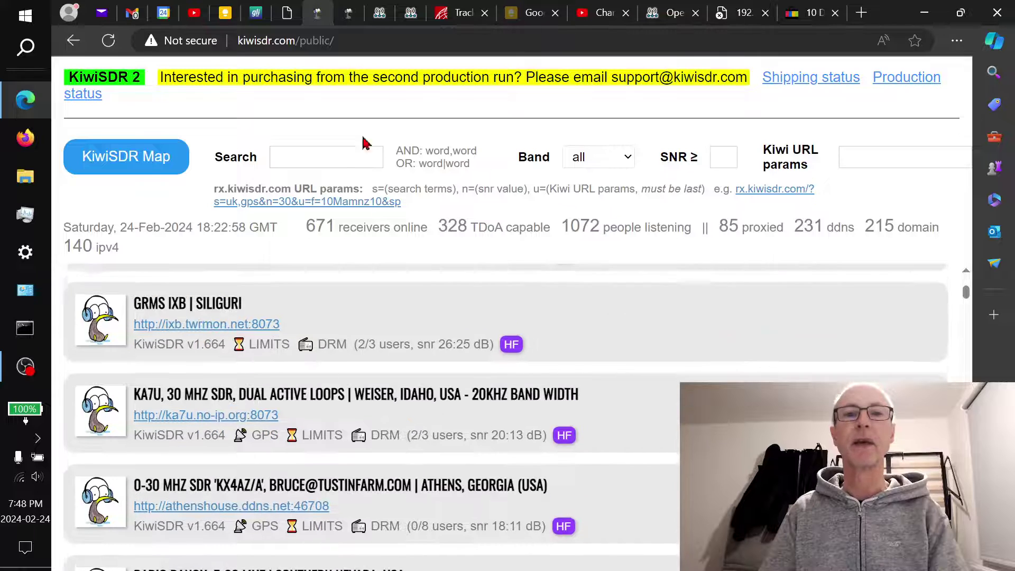
pyautogui.click(349, 12)
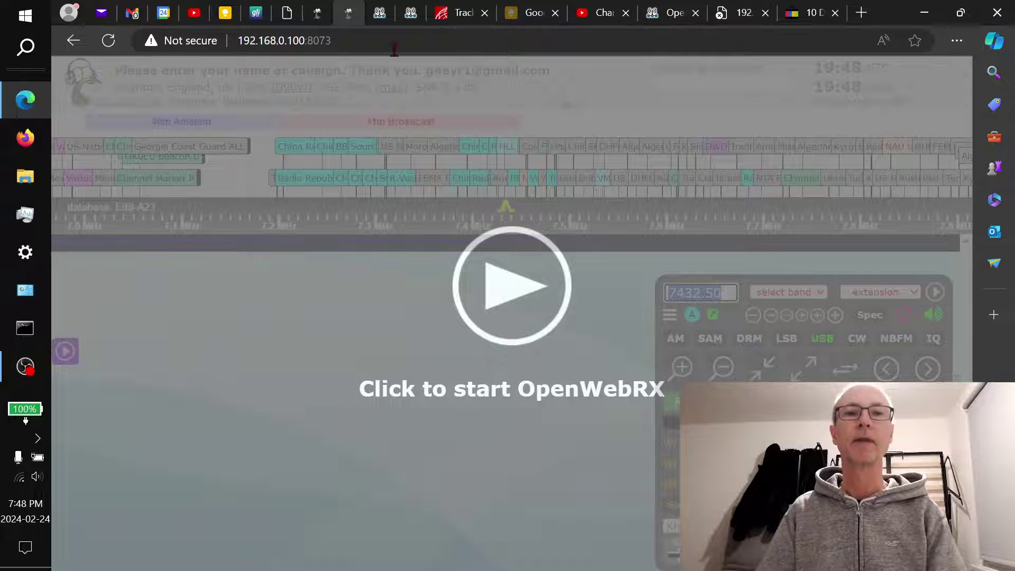
pyautogui.click(224, 10)
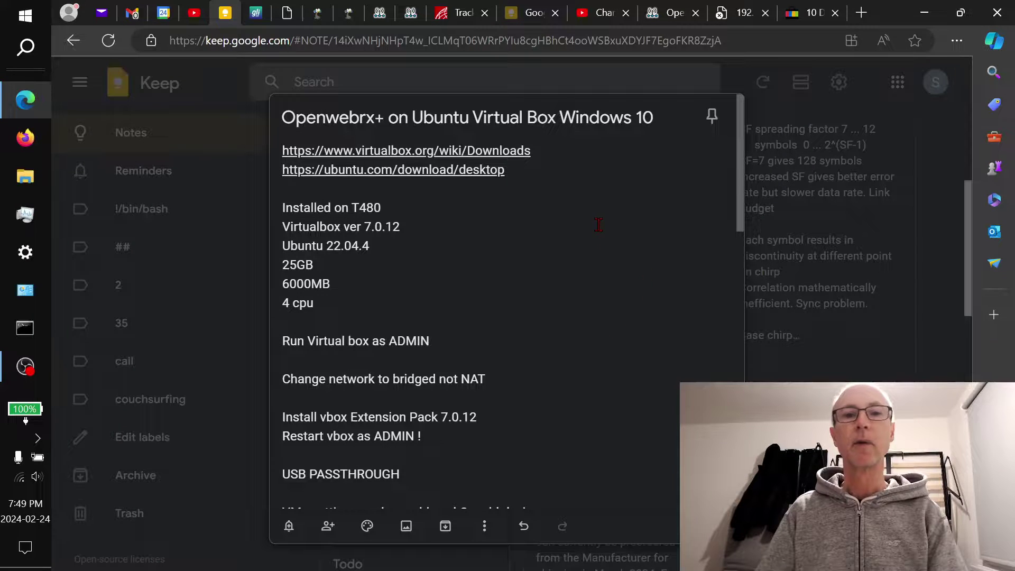
pyautogui.click(388, 9)
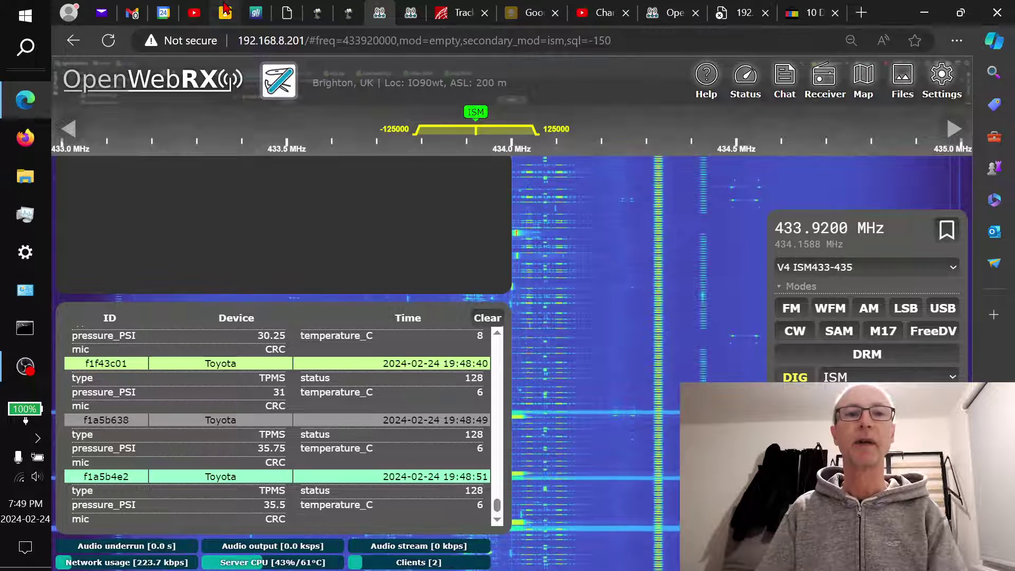
pyautogui.click(224, 10)
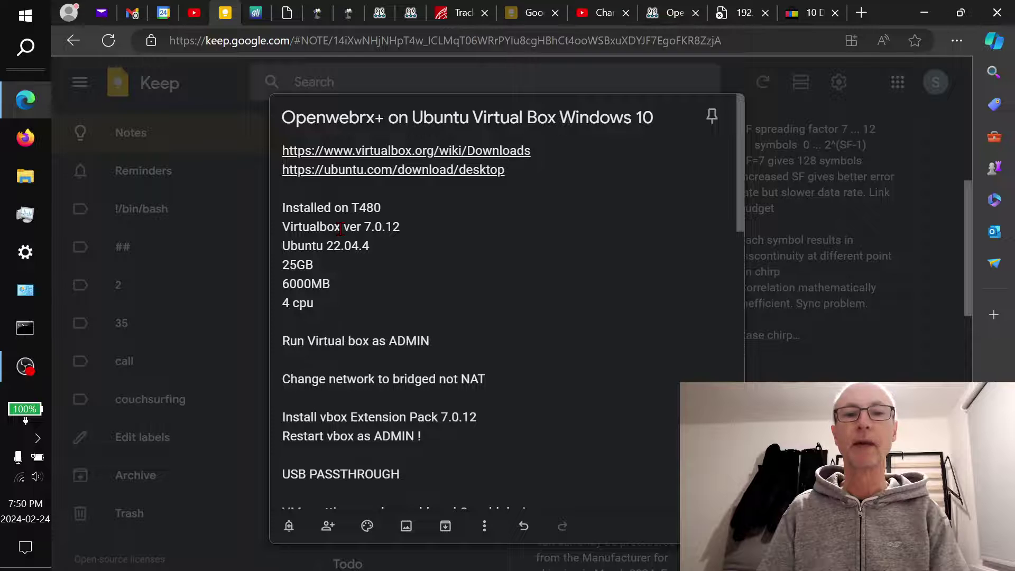
# Open virtualbox.org's Download VirtualBox page in a new tab and look it over
pyautogui.moveTo(399, 152)
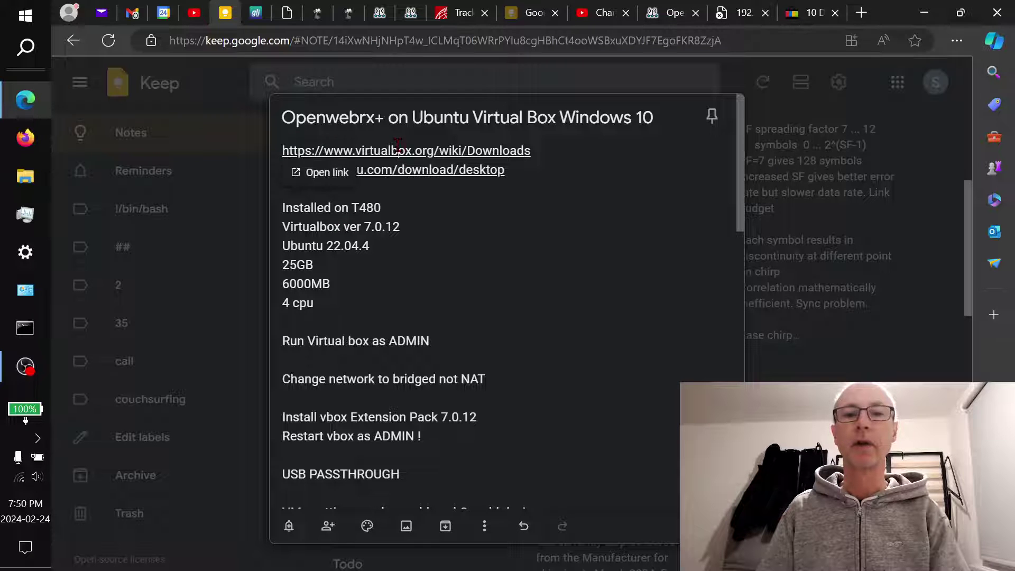
pyautogui.click(326, 173)
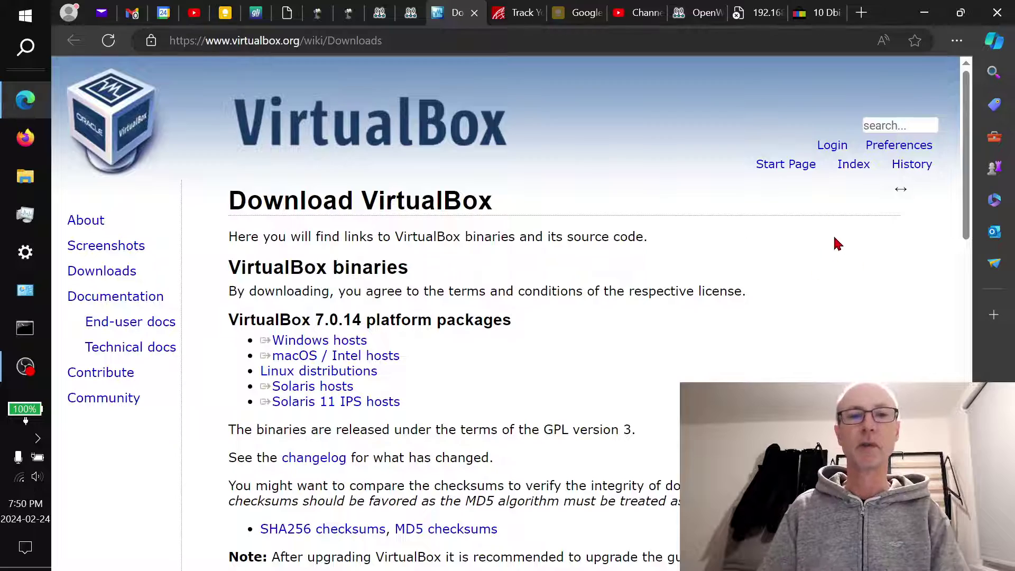
pyautogui.scroll(-8, 736, 240)
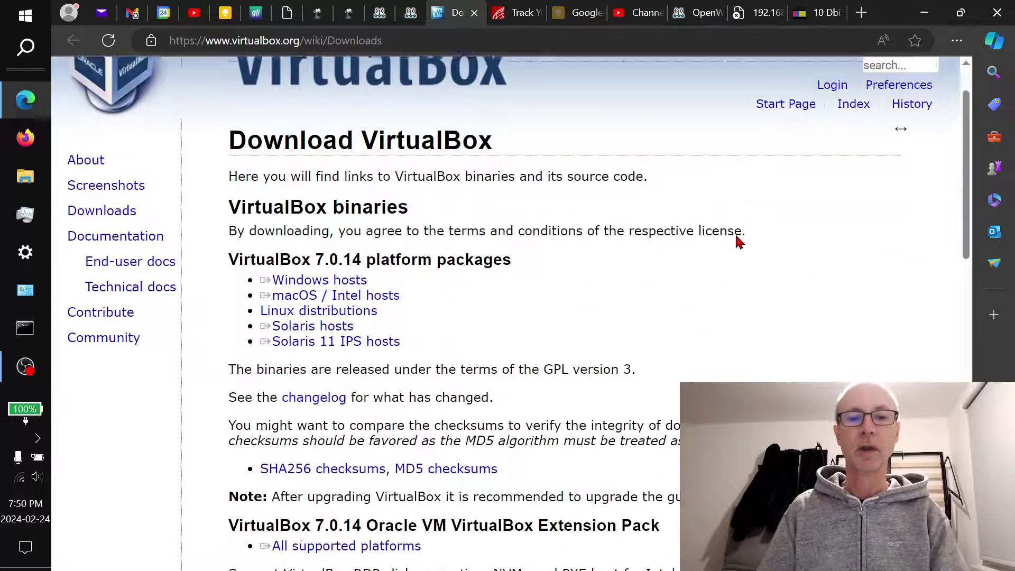
pyautogui.scroll(7, 737, 244)
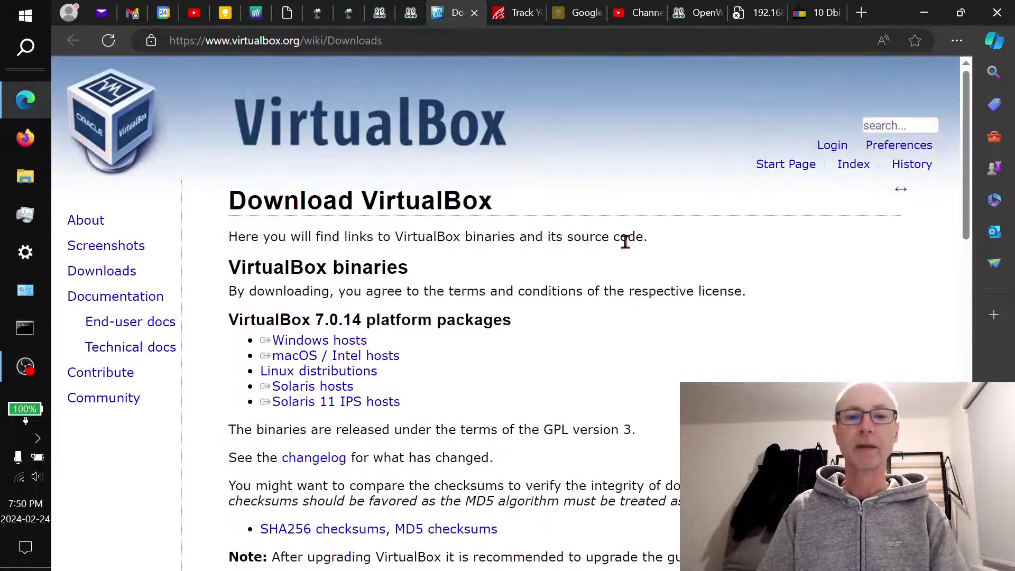
# Start the Windows hosts installer download, cancel it, and return to the setup note
pyautogui.click(359, 344)
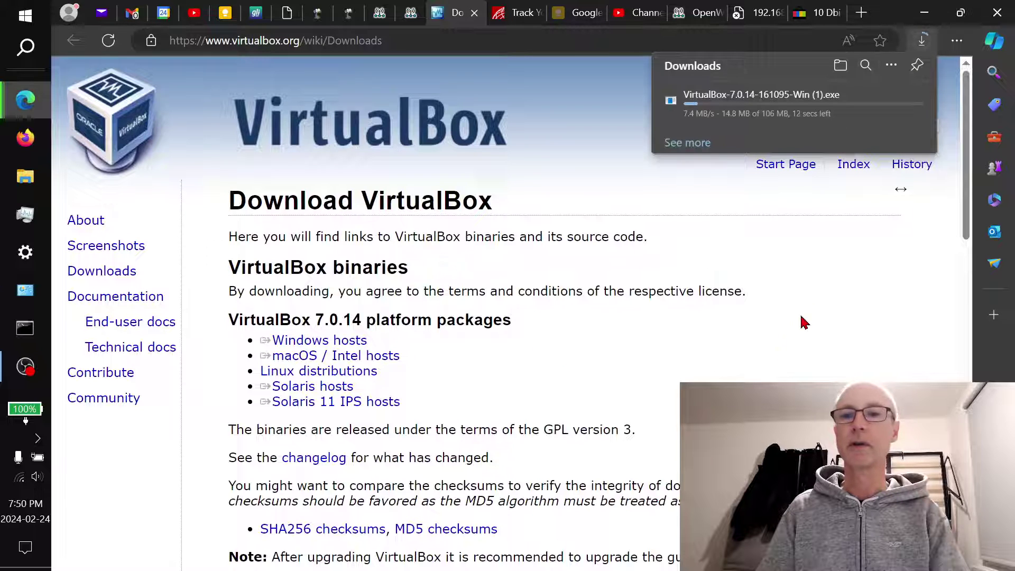
pyautogui.click(906, 100)
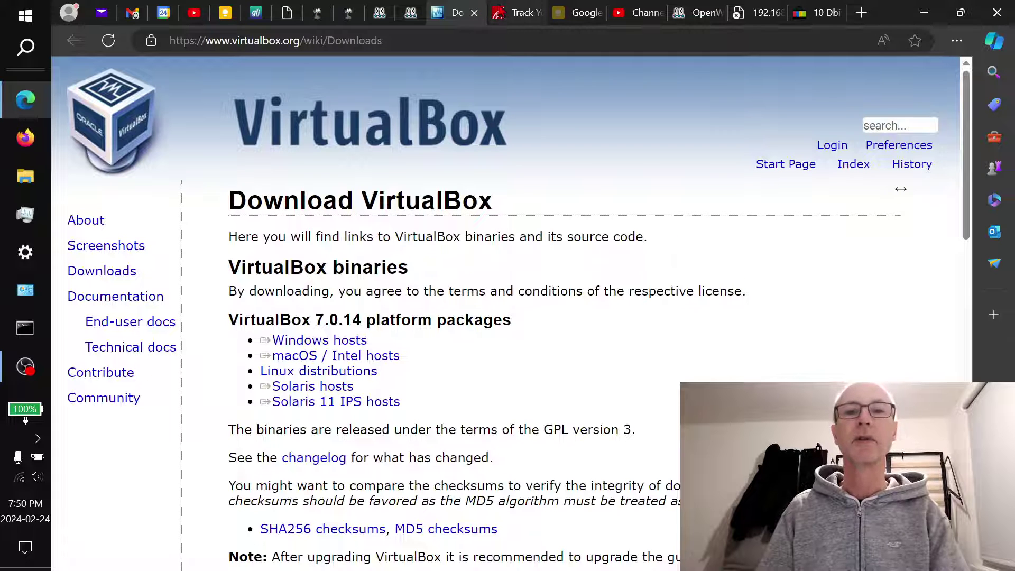
pyautogui.click(225, 12)
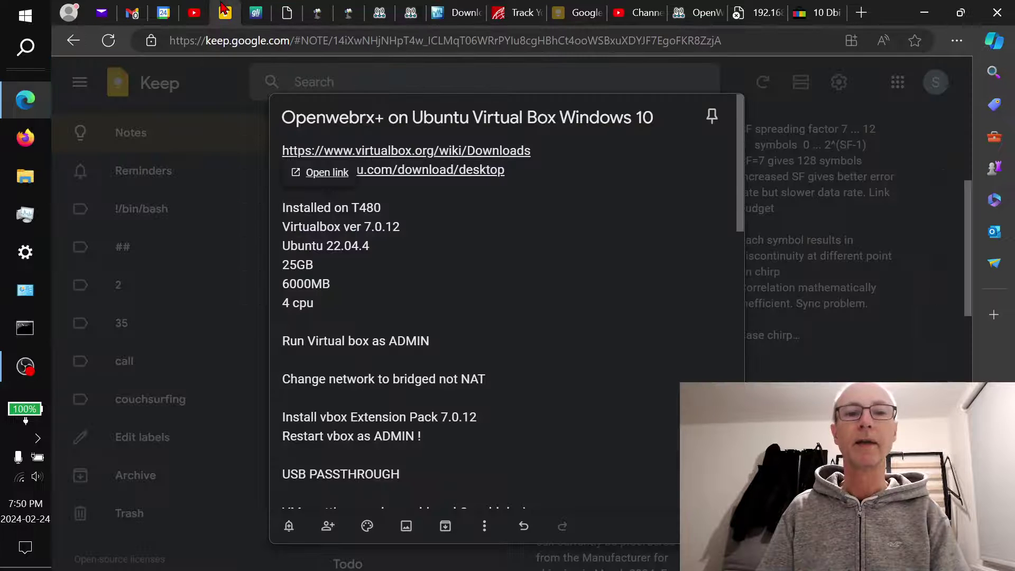
# Open ubuntu.com's Download Ubuntu Desktop page in a new tab, review Ubuntu 22.04.4 LTS, then return to the note
pyautogui.click(565, 265)
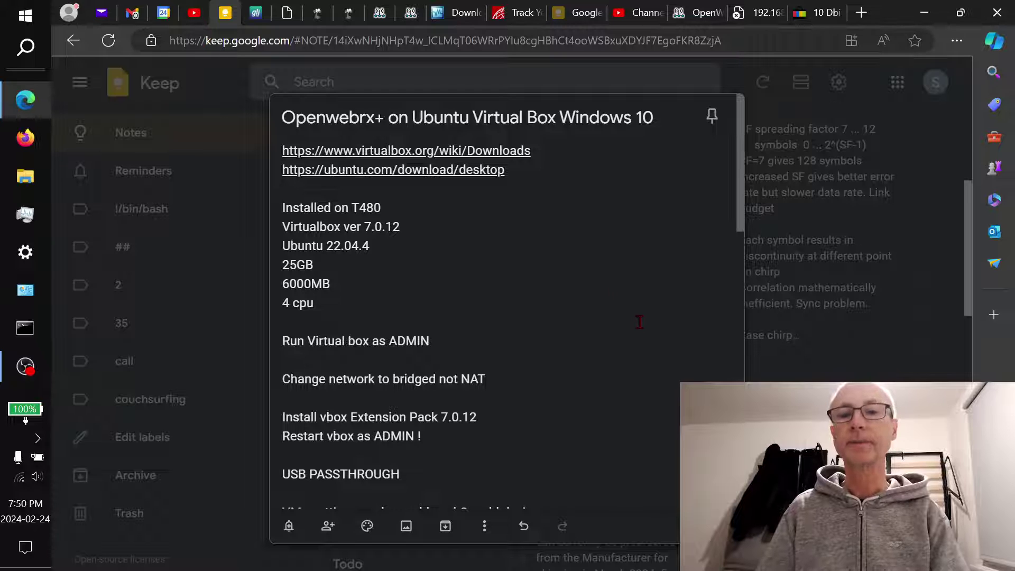
pyautogui.click(456, 174)
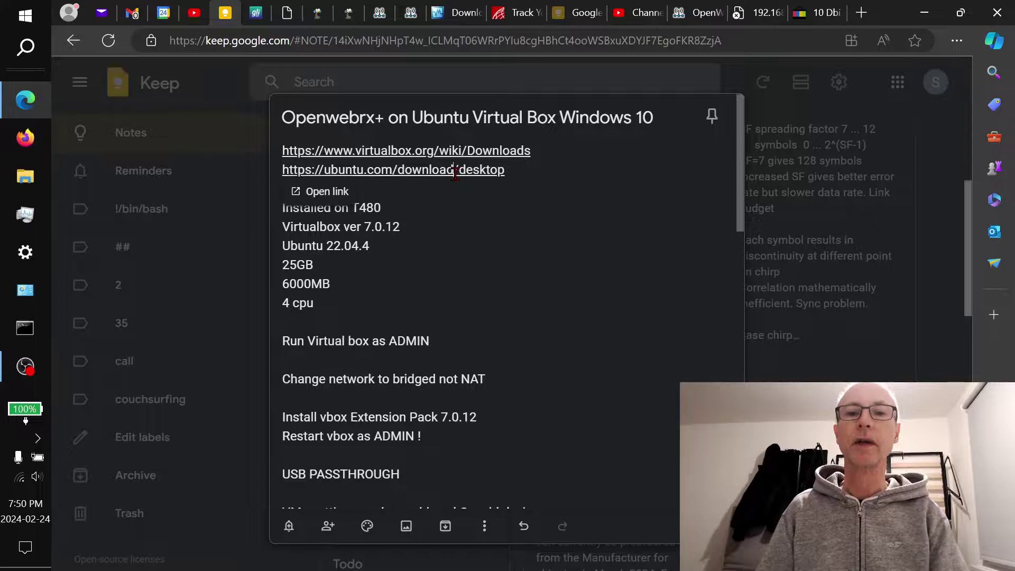
pyautogui.click(327, 194)
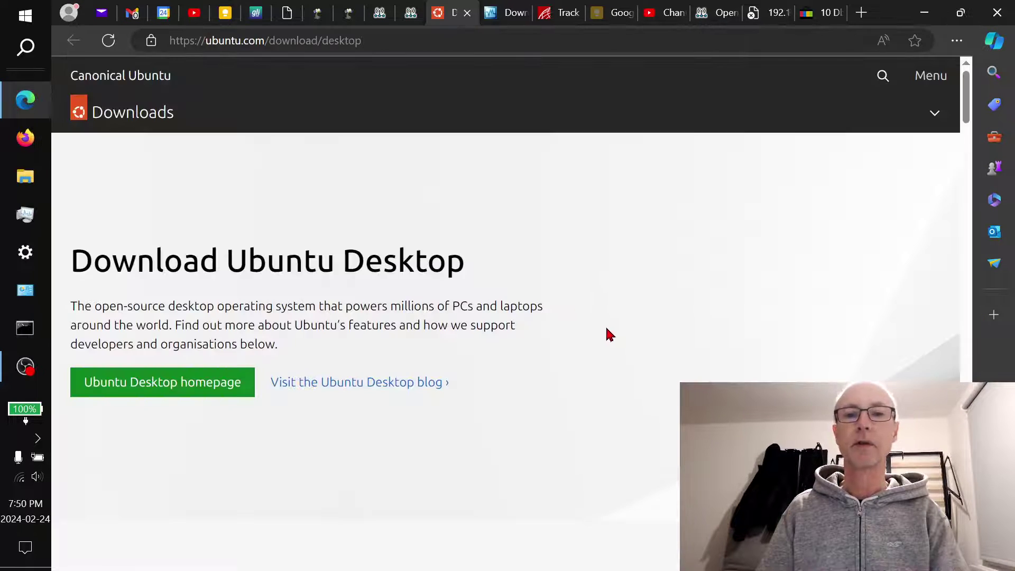
pyautogui.scroll(-7, 550, 254)
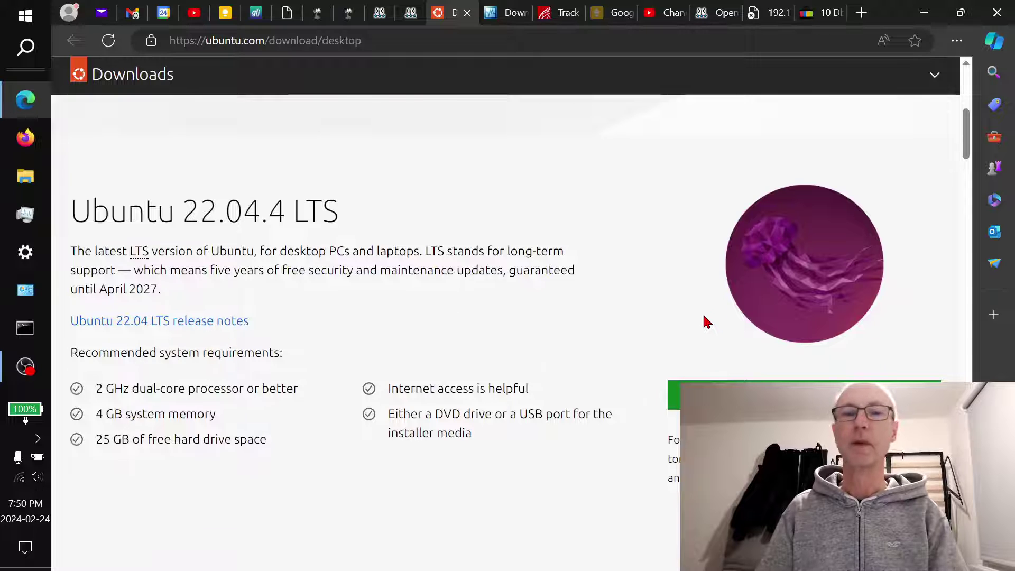
pyautogui.scroll(6, 706, 321)
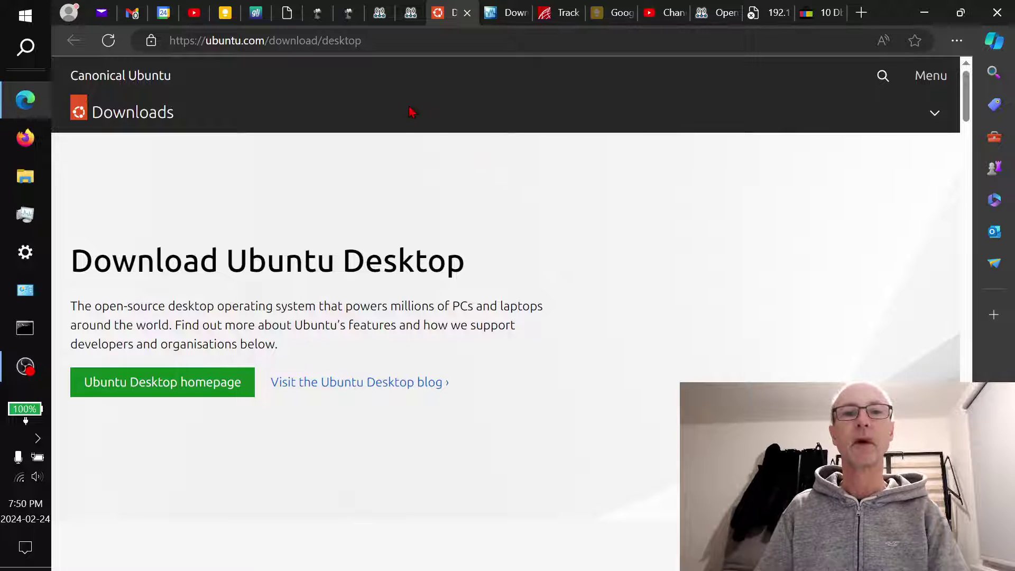
pyautogui.click(225, 11)
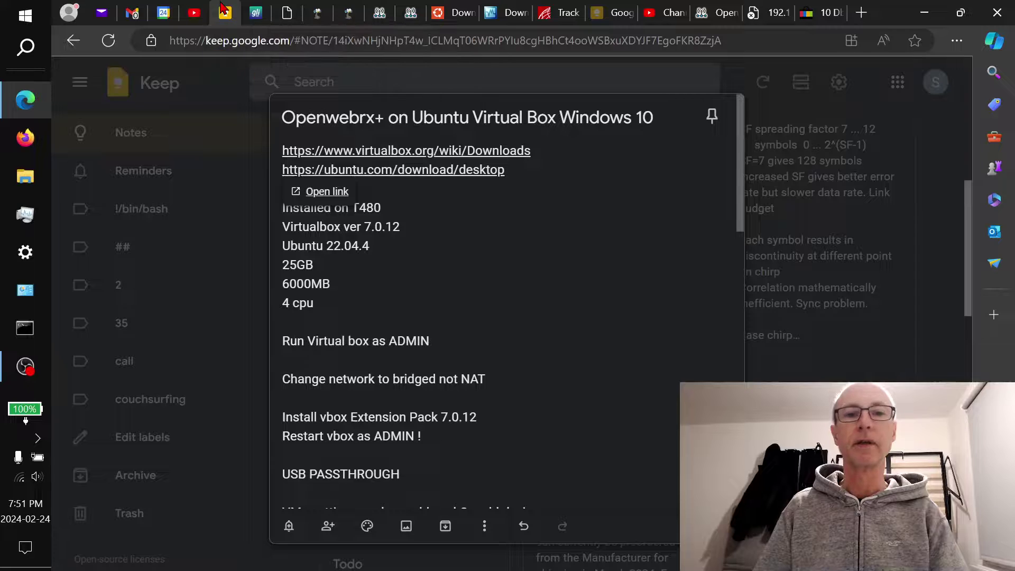
# Dismiss the Open link chip under the Ubuntu address and bring up the Windows Start menu
pyautogui.click(579, 295)
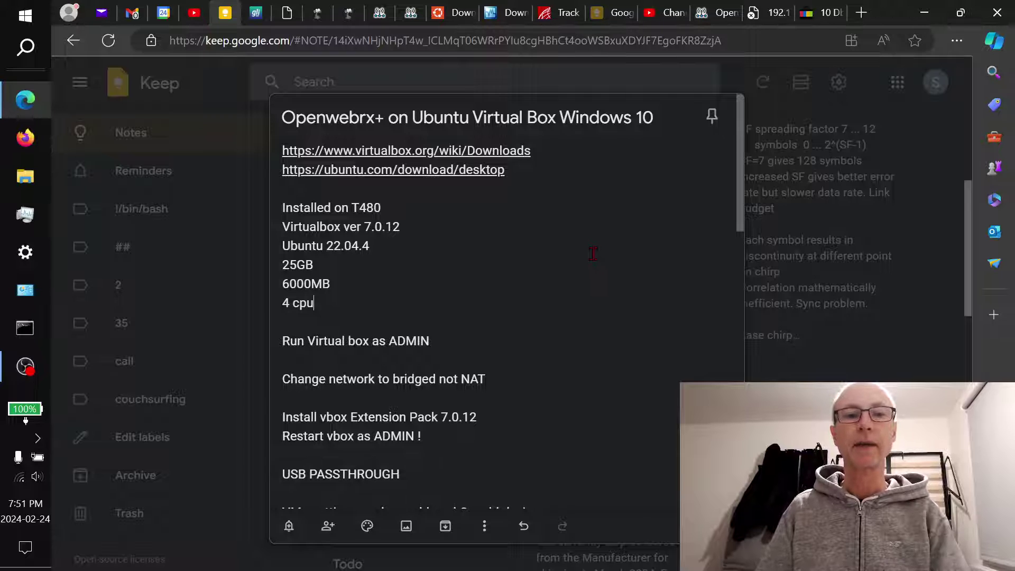
pyautogui.click(25, 15)
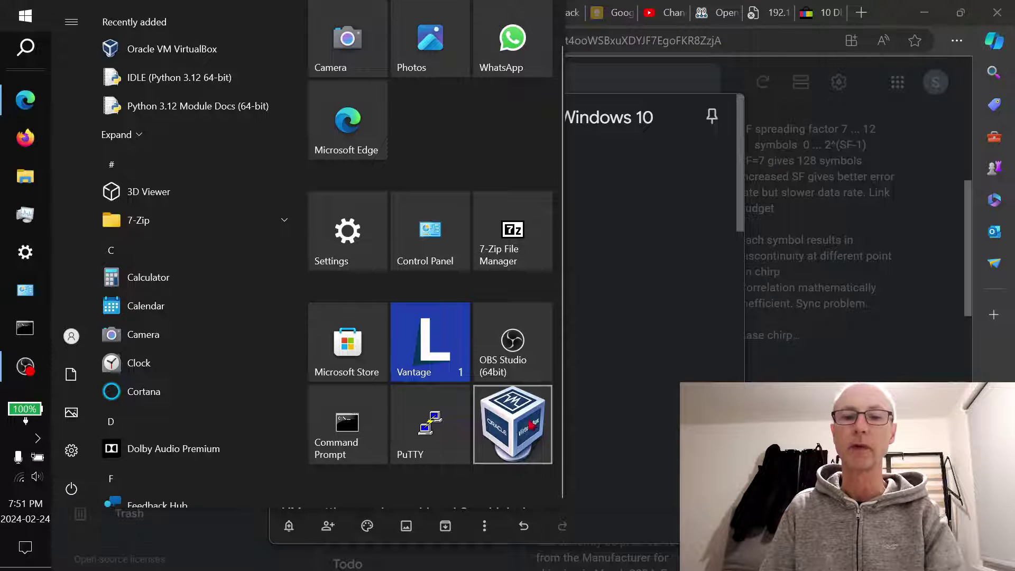
# Run Oracle VM VirtualBox as administrator from the Start menu, approving User Account Control
pyautogui.rightClick(522, 421)
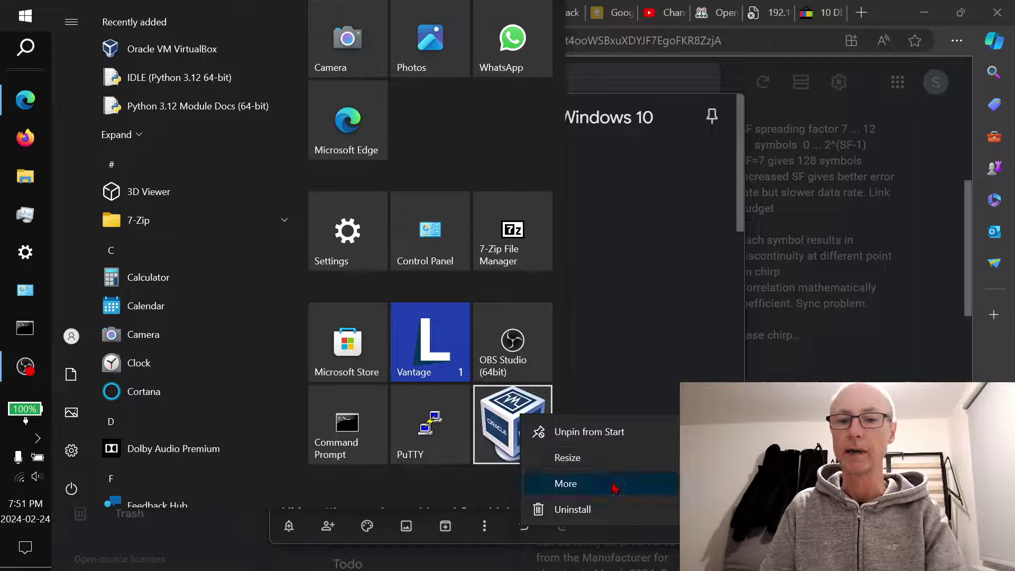
pyautogui.click(740, 509)
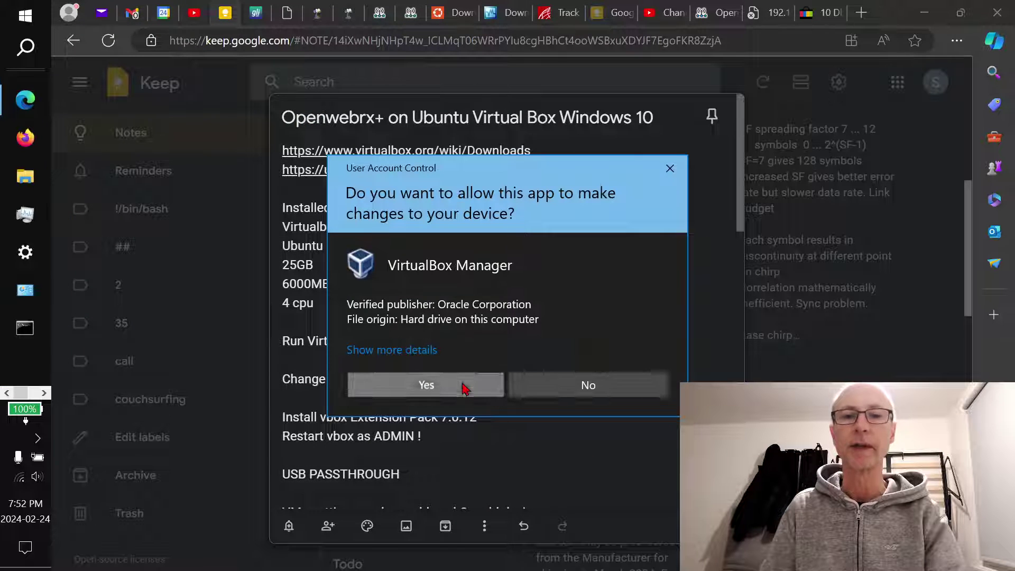
pyautogui.click(462, 384)
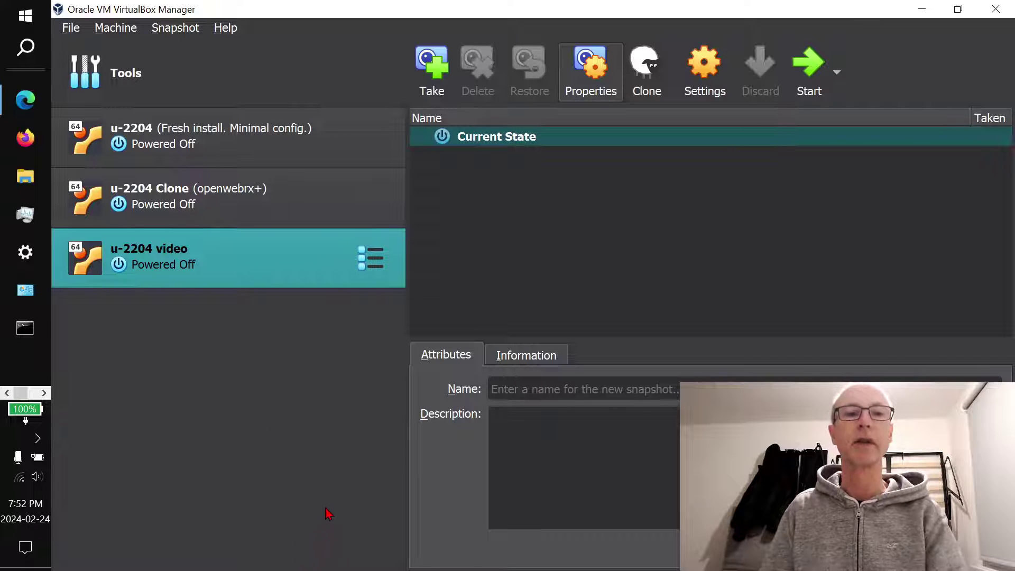
# Select the u-2204 video machine in VirtualBox Manager to show its Current State snapshot list
pyautogui.click(226, 143)
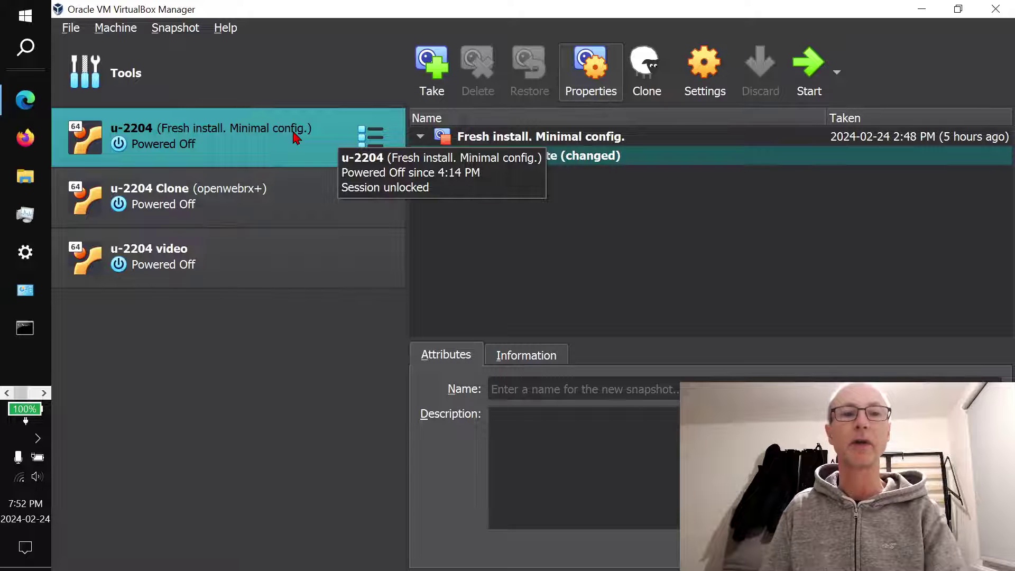
pyautogui.keyDown('ctrl'); pyautogui.click(243, 209); pyautogui.keyUp('ctrl')
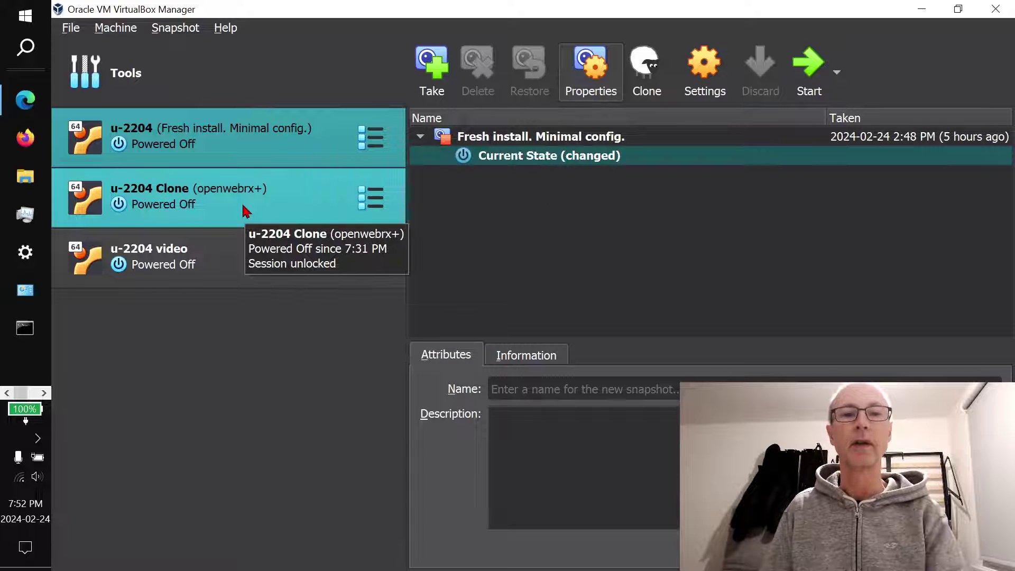
pyautogui.keyDown('ctrl'); pyautogui.click(245, 210); pyautogui.keyUp('ctrl')
pyautogui.keyDown('ctrl'); pyautogui.click(246, 210); pyautogui.keyUp('ctrl')
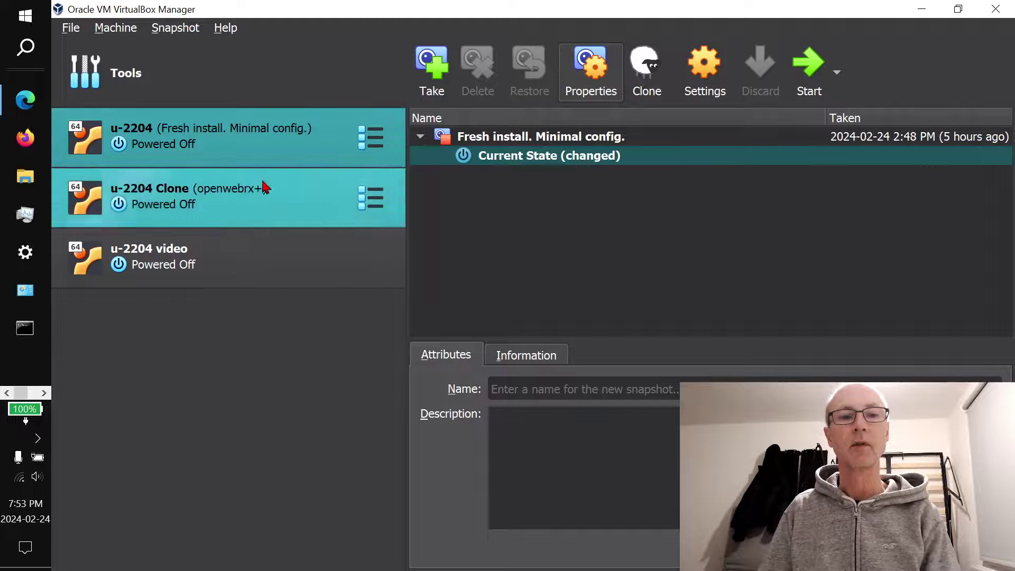
pyautogui.click(201, 258)
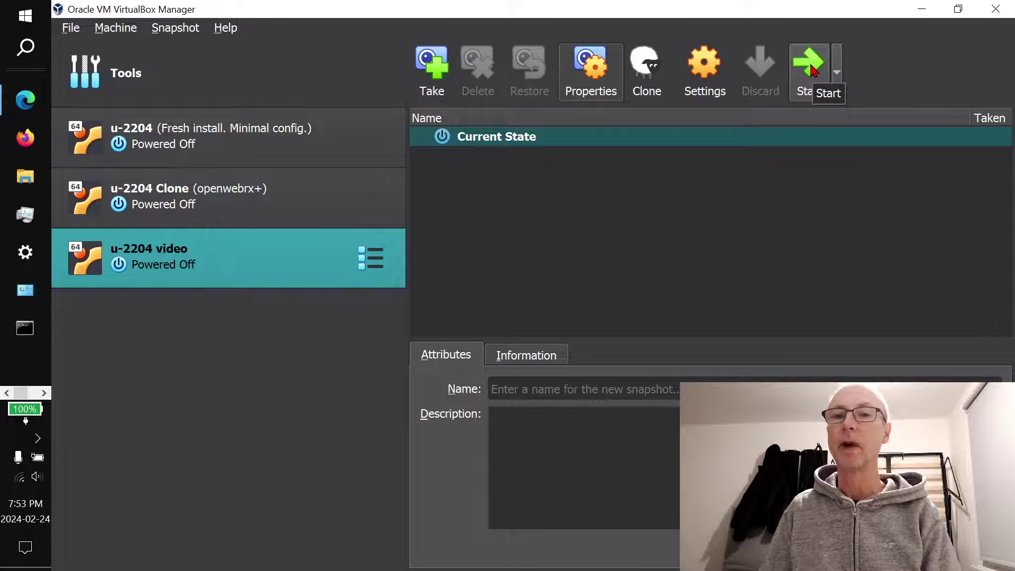
# Open u-2204 video's Settings, check its 6000 MB memory and 4 processors, and reach Network
pyautogui.click(707, 72)
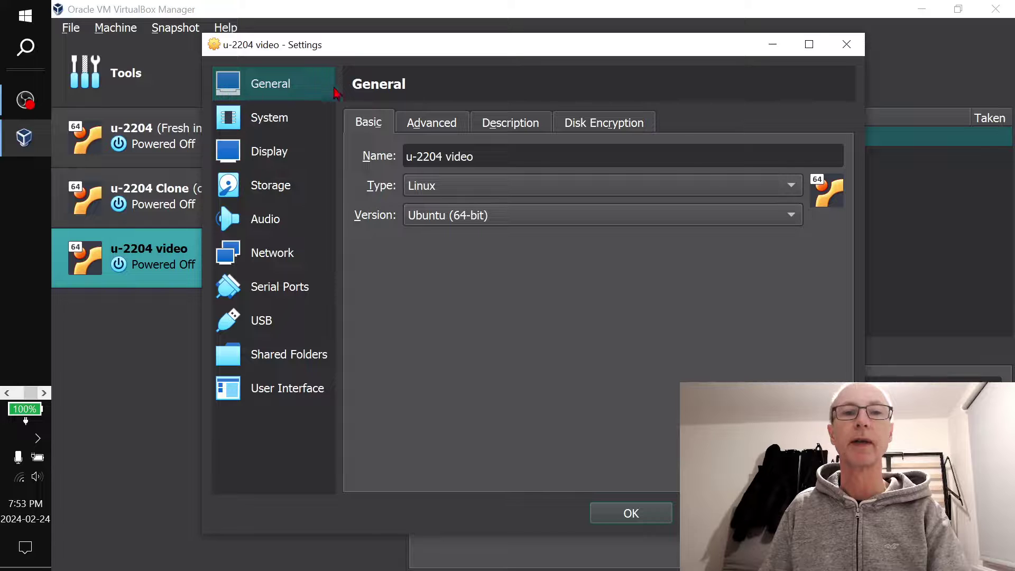
pyautogui.click(425, 126)
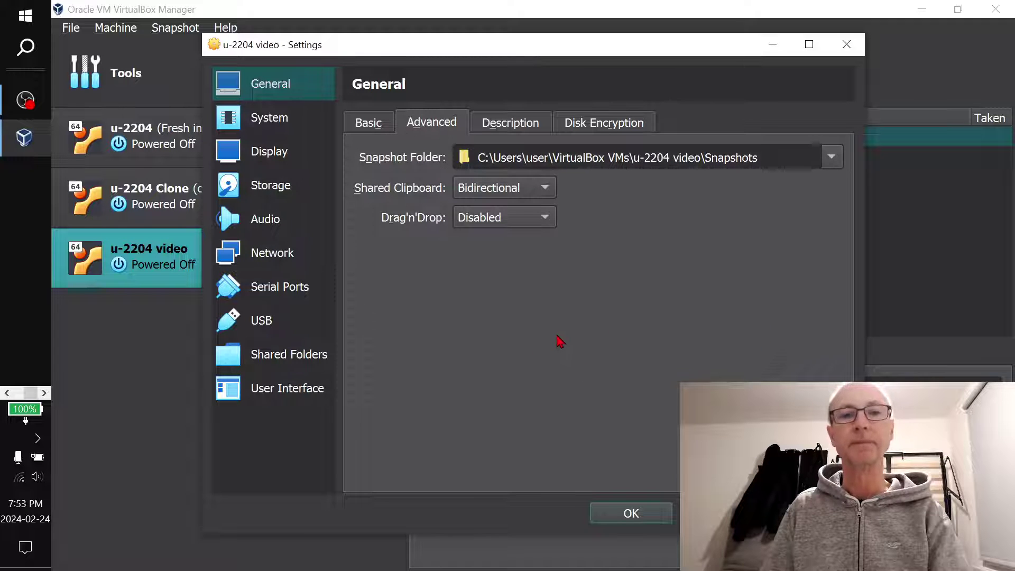
pyautogui.click(274, 127)
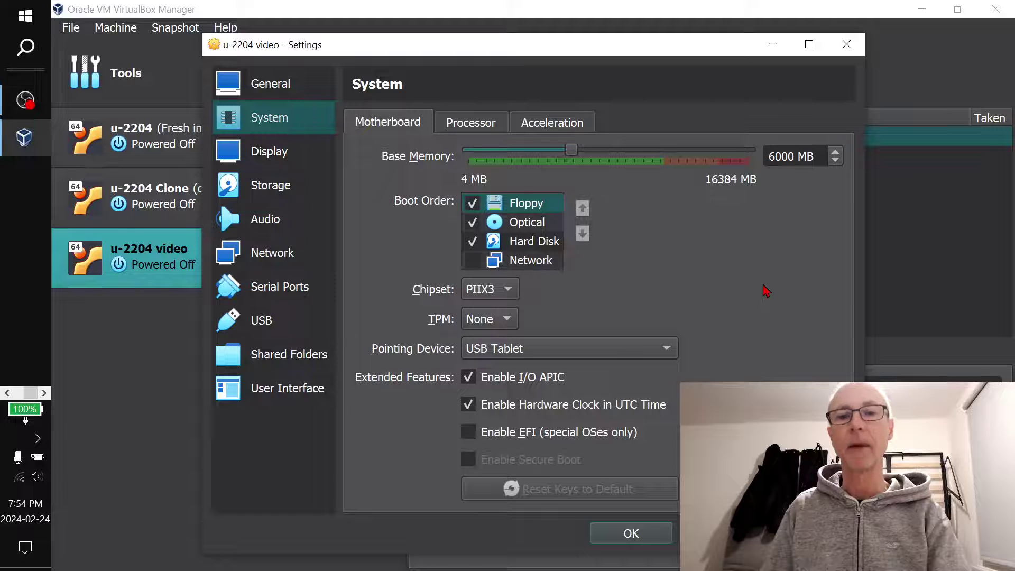
pyautogui.click(475, 122)
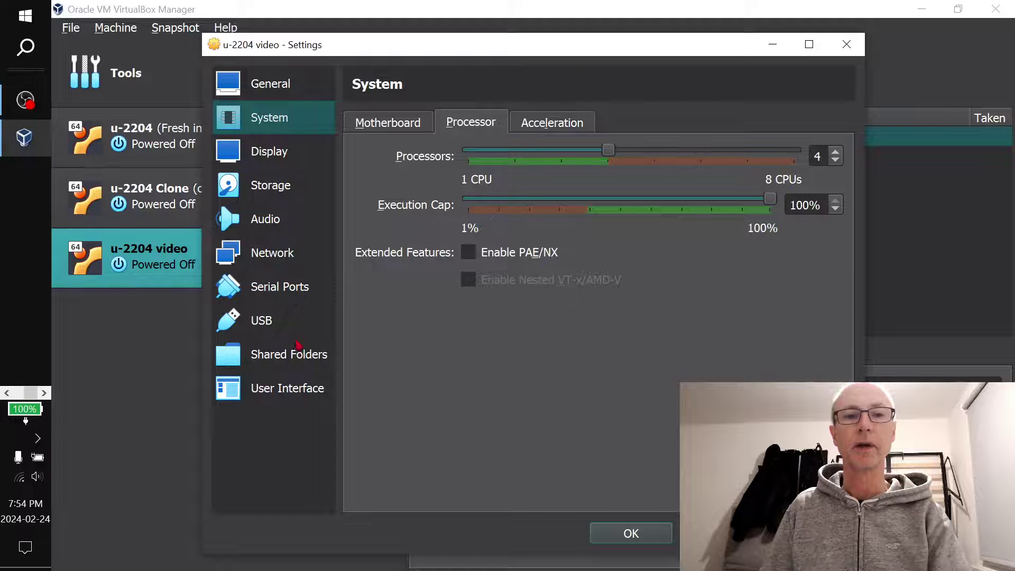
pyautogui.click(259, 256)
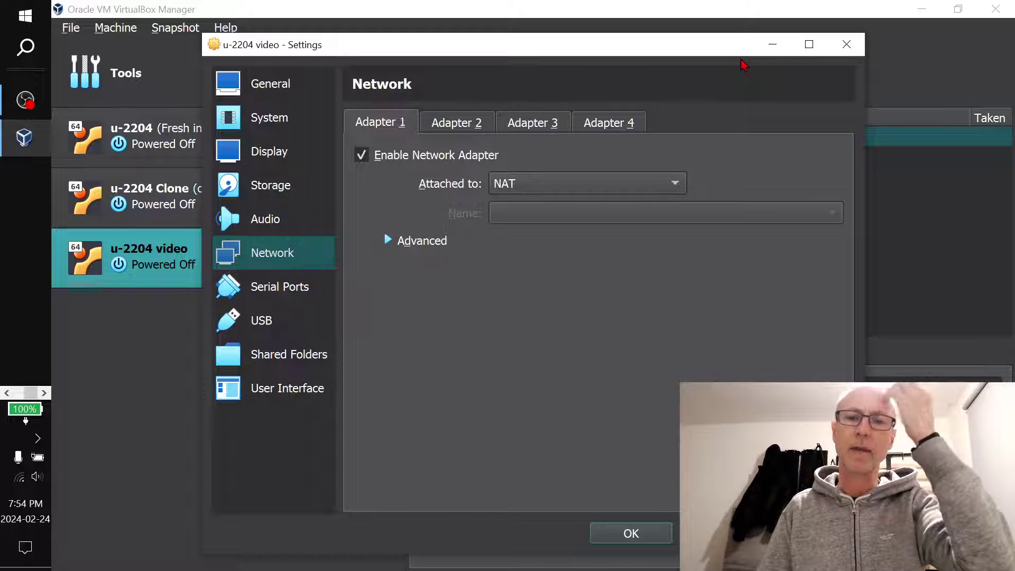
# Change Adapter 1 from NAT to Bridged Adapter on the Intel Dual Band Wireless-AC 8265, then check USB
pyautogui.click(643, 183)
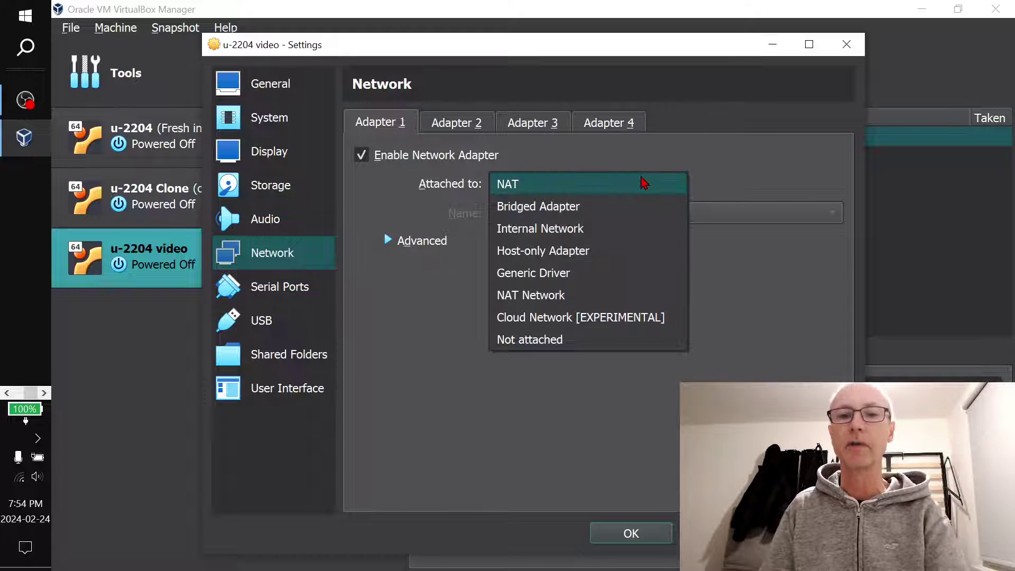
pyautogui.click(621, 206)
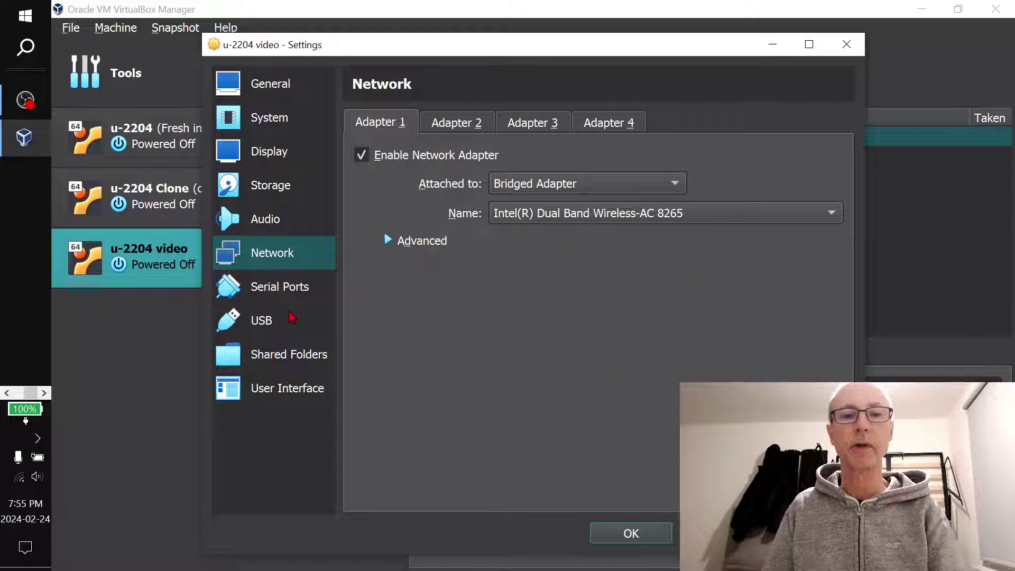
pyautogui.click(276, 325)
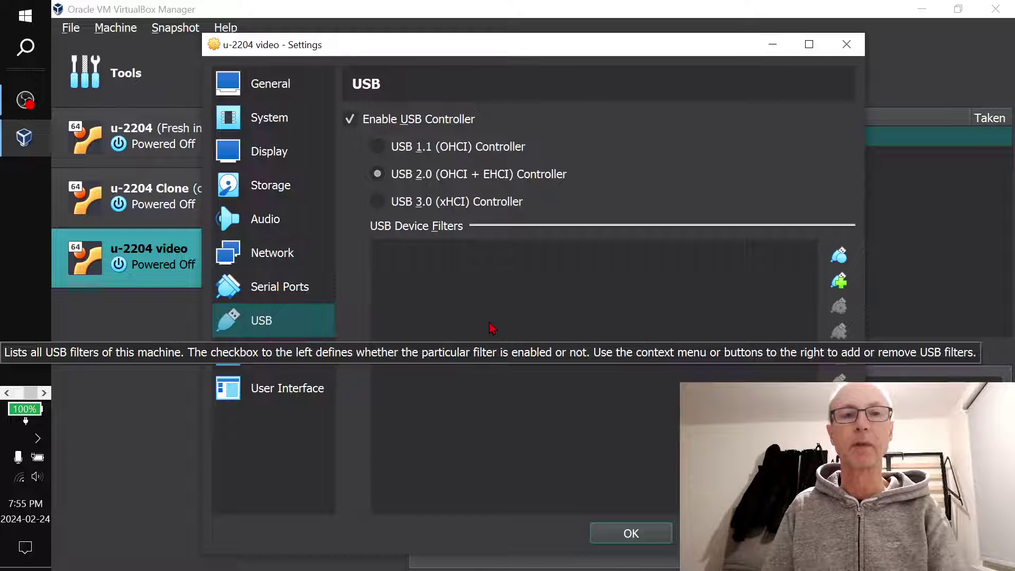
# Confirm the bridged network settings with OK and start the u-2204 video machine
pyautogui.click(271, 258)
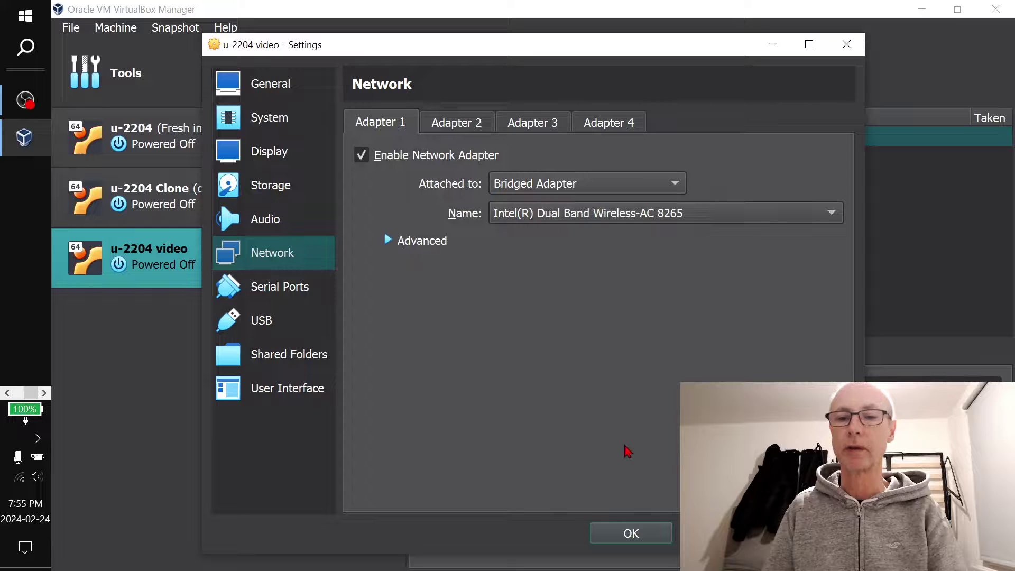
pyautogui.click(631, 533)
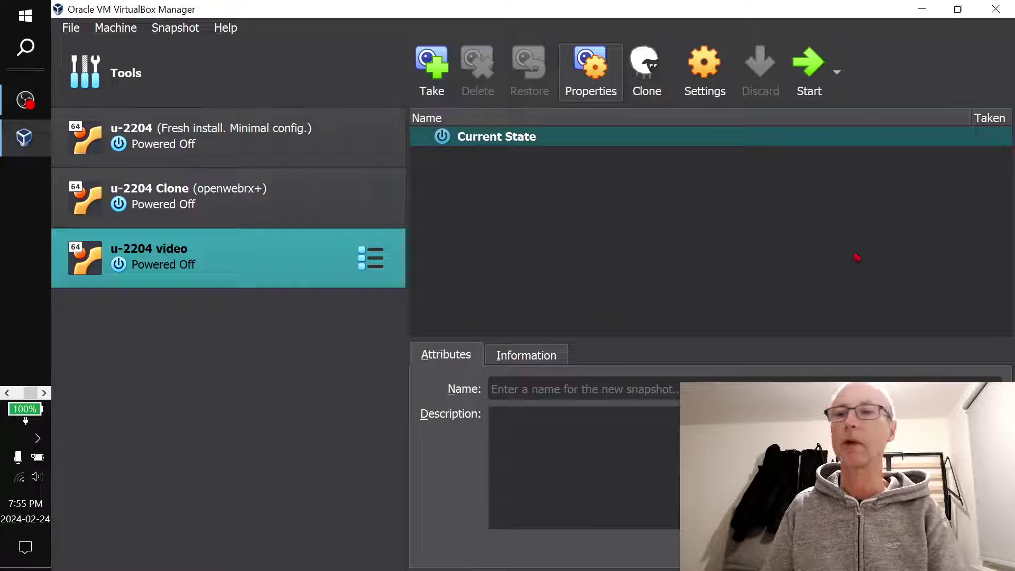
pyautogui.click(810, 61)
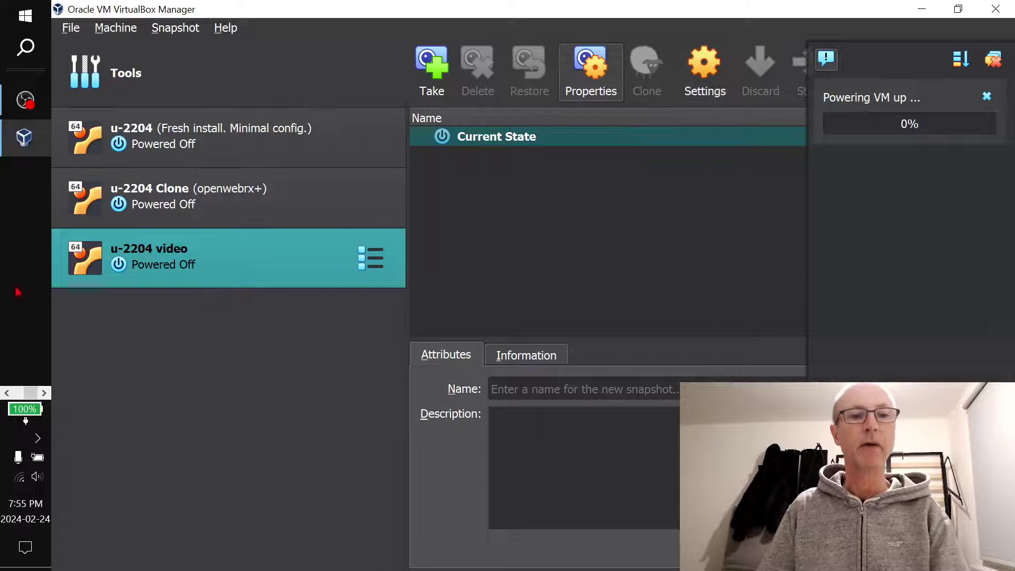
# Read the Keep note's bridged networking and USB passthrough steps, then switch back to the booted VM
pyautogui.click(7, 393)
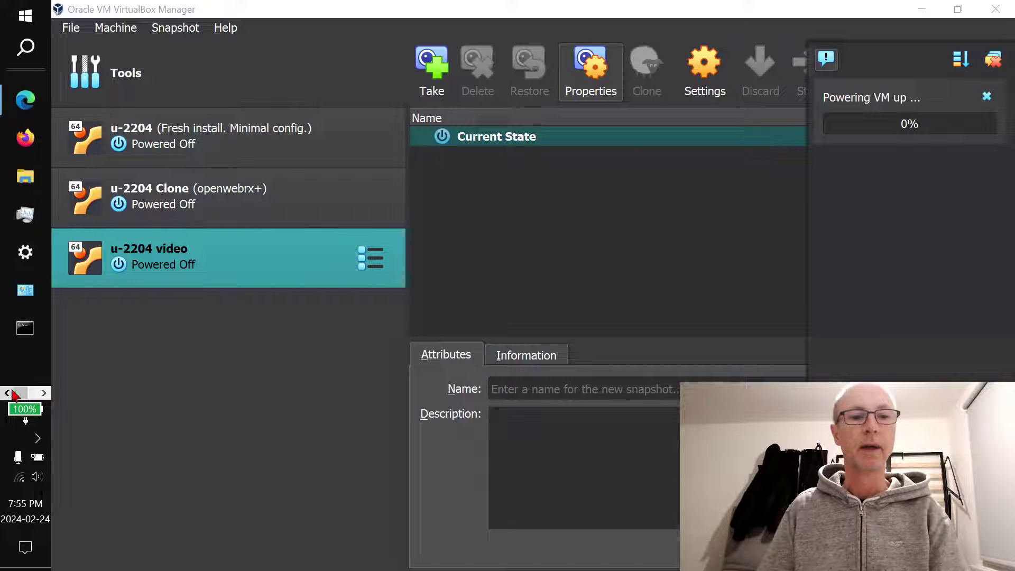
pyautogui.click(24, 96)
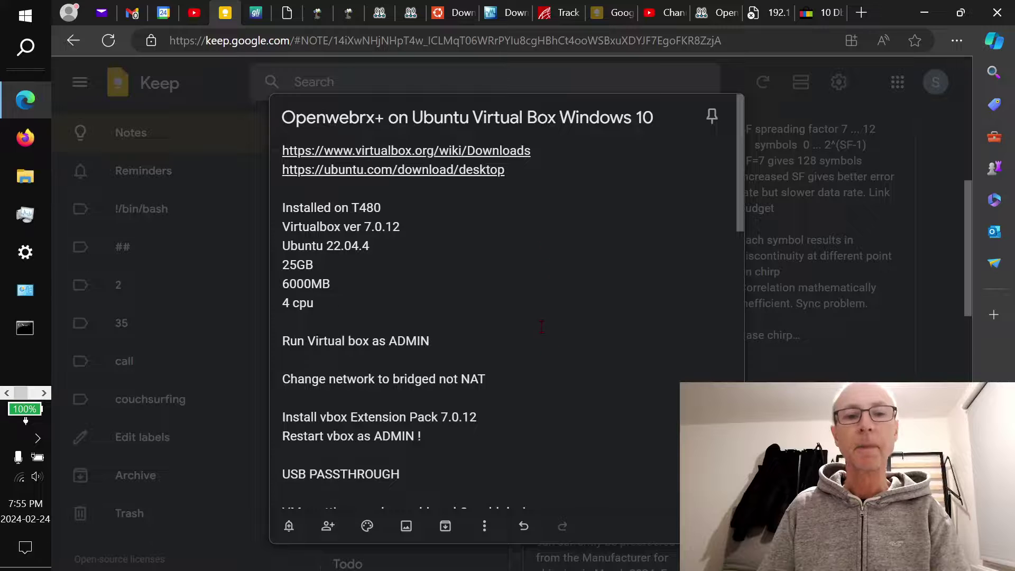
pyautogui.scroll(-3, 541, 327)
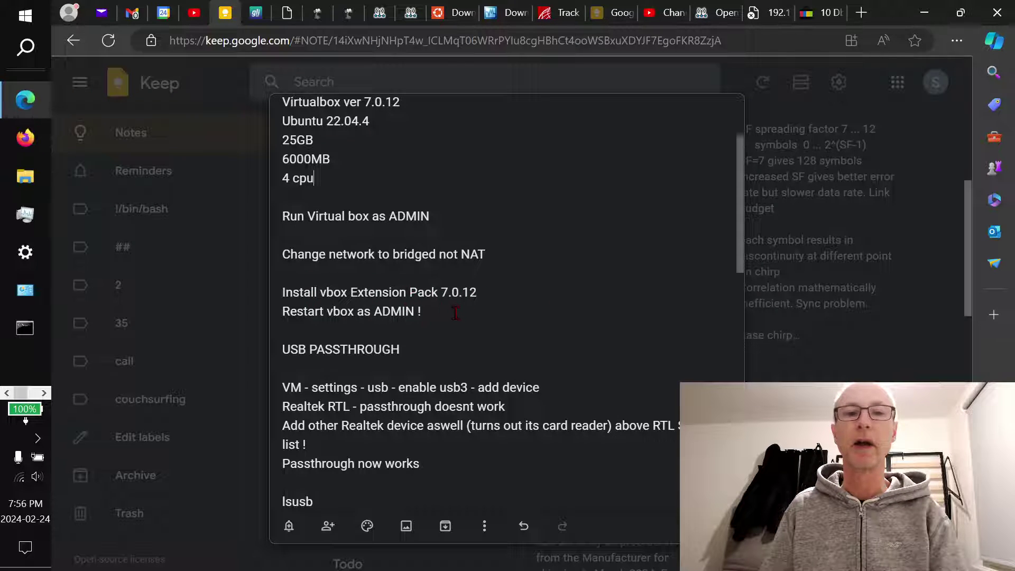
pyautogui.scroll(1, 458, 311)
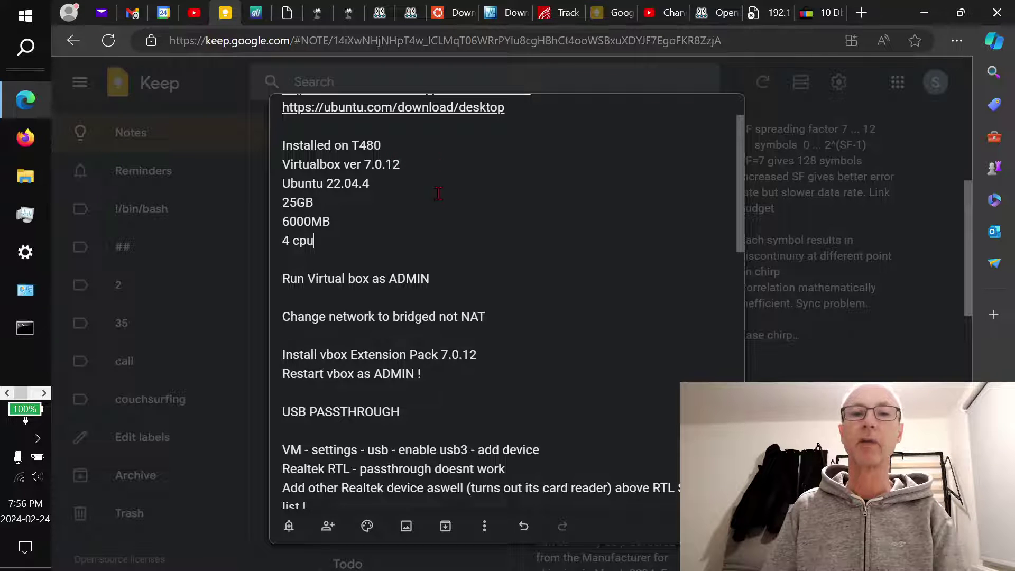
pyautogui.scroll(-1, 560, 220)
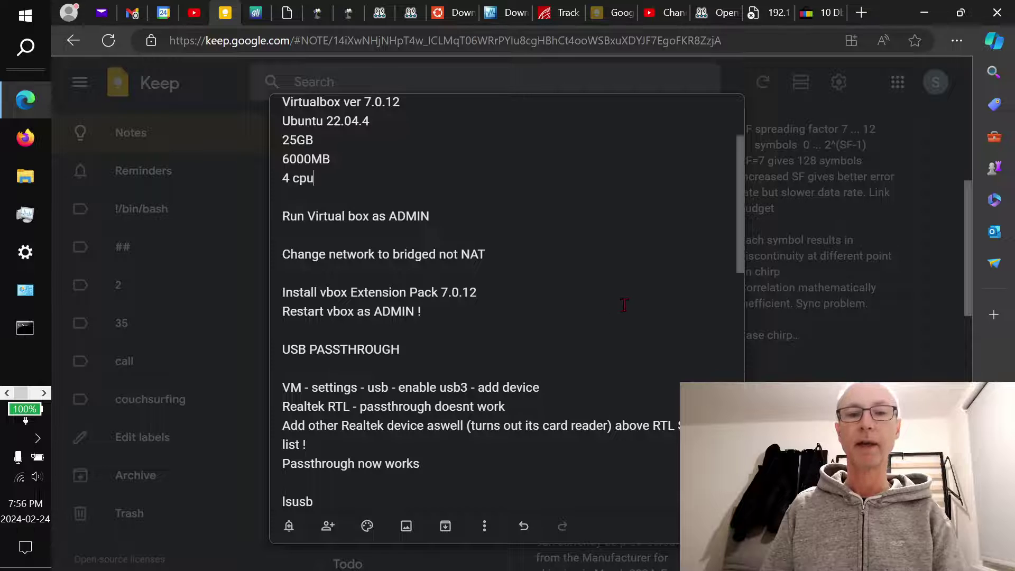
pyautogui.hotkey('alt', 'Tab')
pyautogui.hotkey('alt', 'Tab')
pyautogui.hotkey('alt', 'Tab')
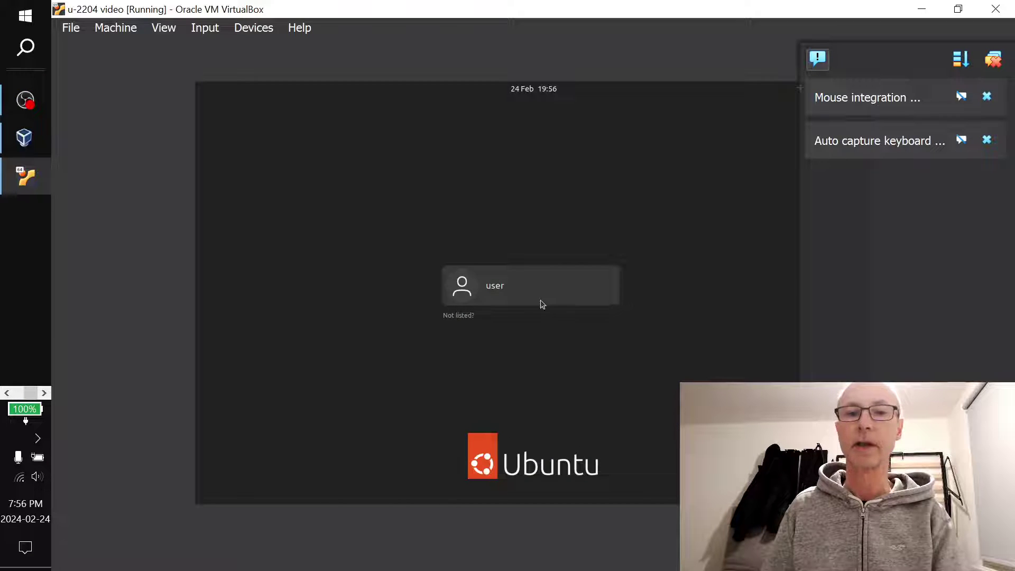
# Log in to Ubuntu by choosing the user account and entering its password
pyautogui.click(541, 300)
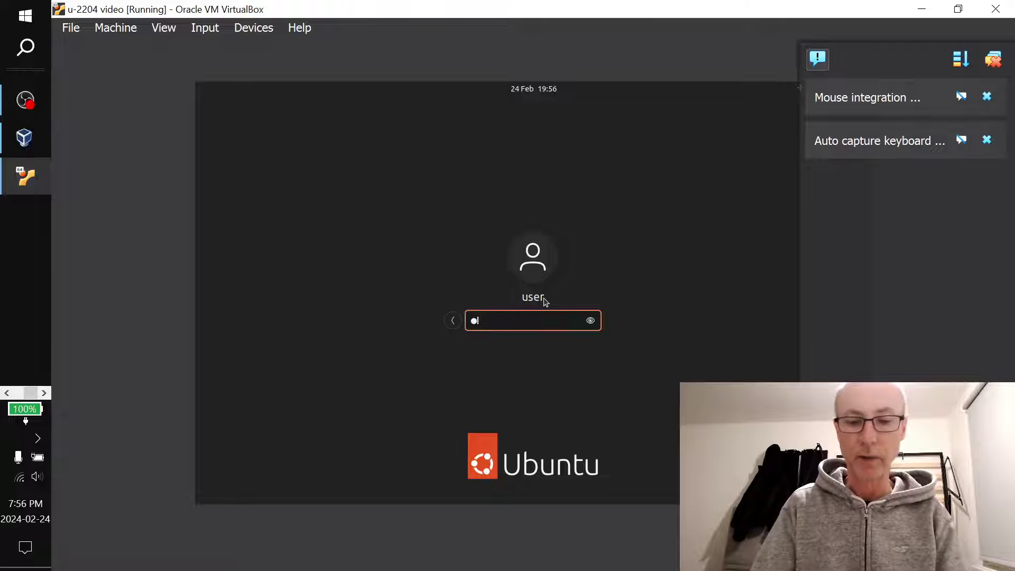
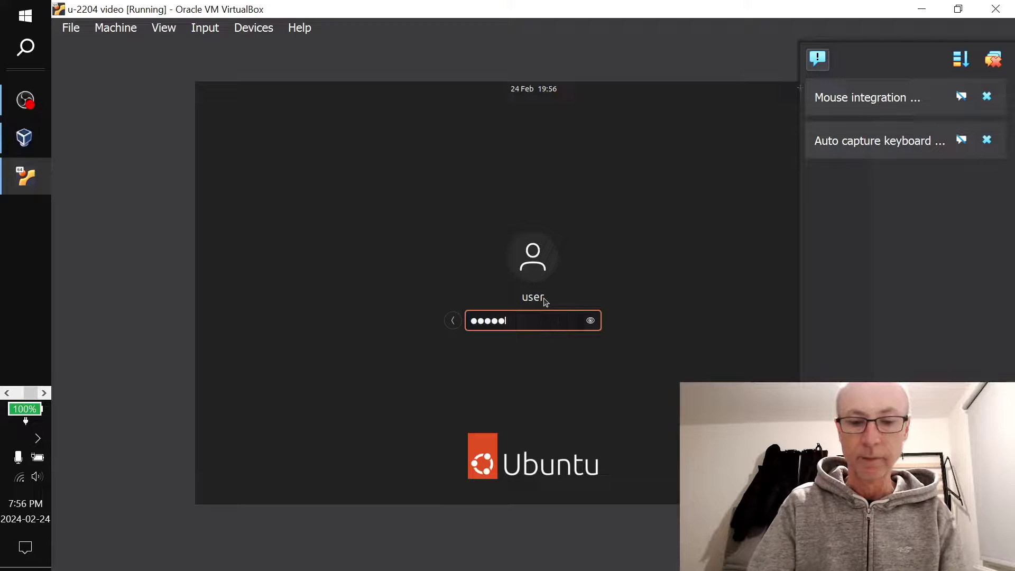
pyautogui.press('Return')
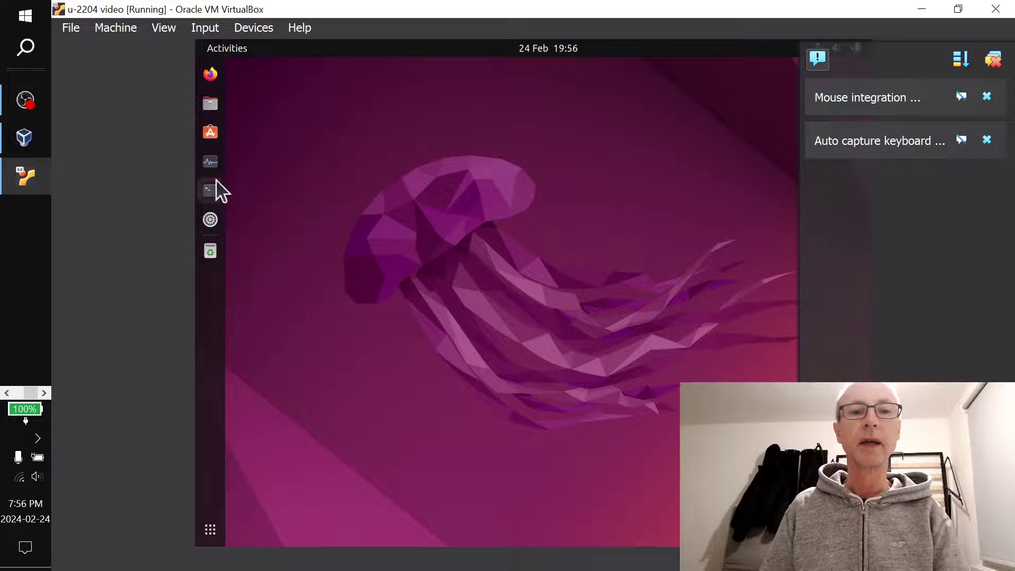
# Run ip a in a terminal, showing enp0s3 at 192.168.8.132/24
pyautogui.click(212, 191)
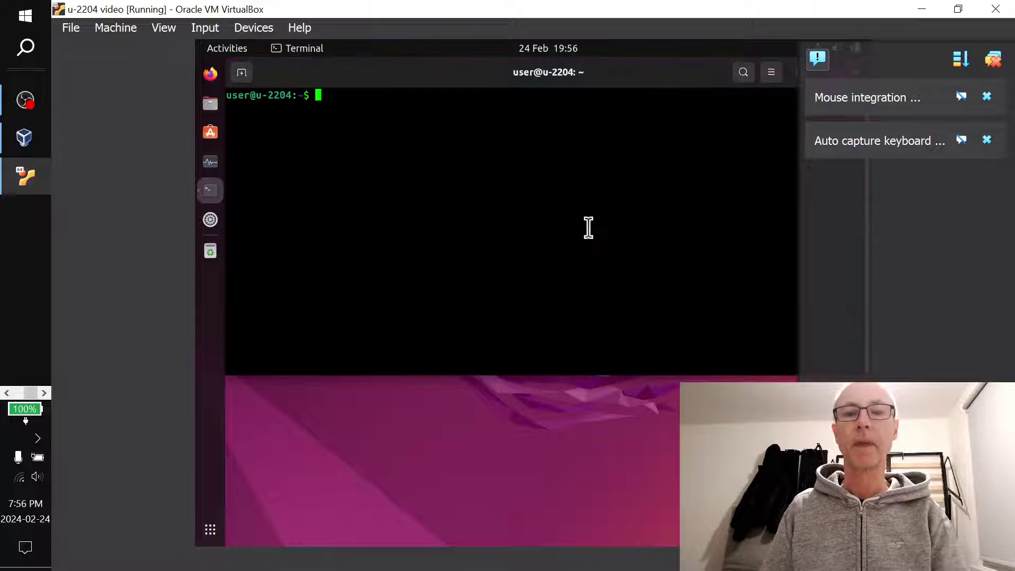
pyautogui.write('ip a')
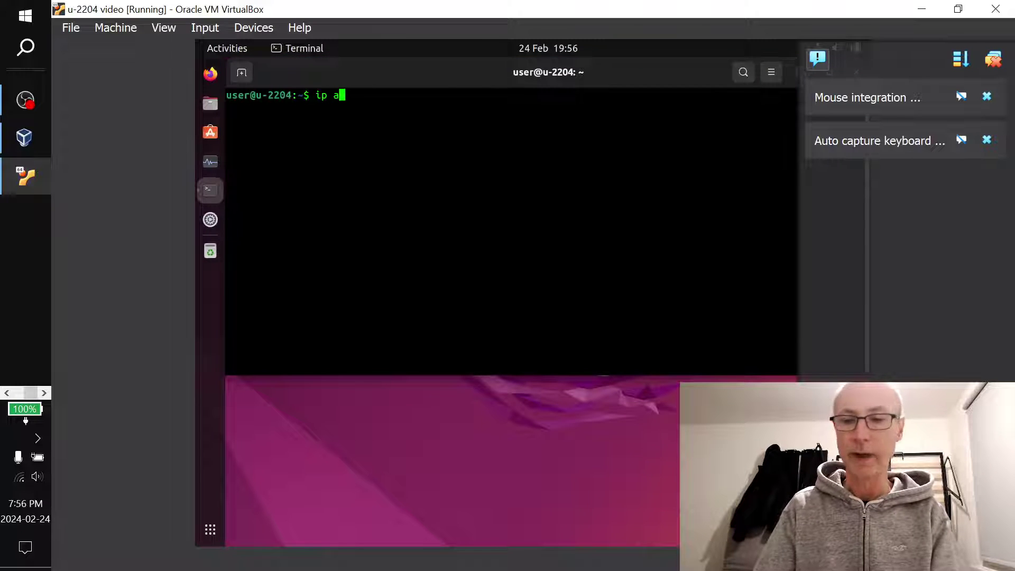
pyautogui.press('Return')
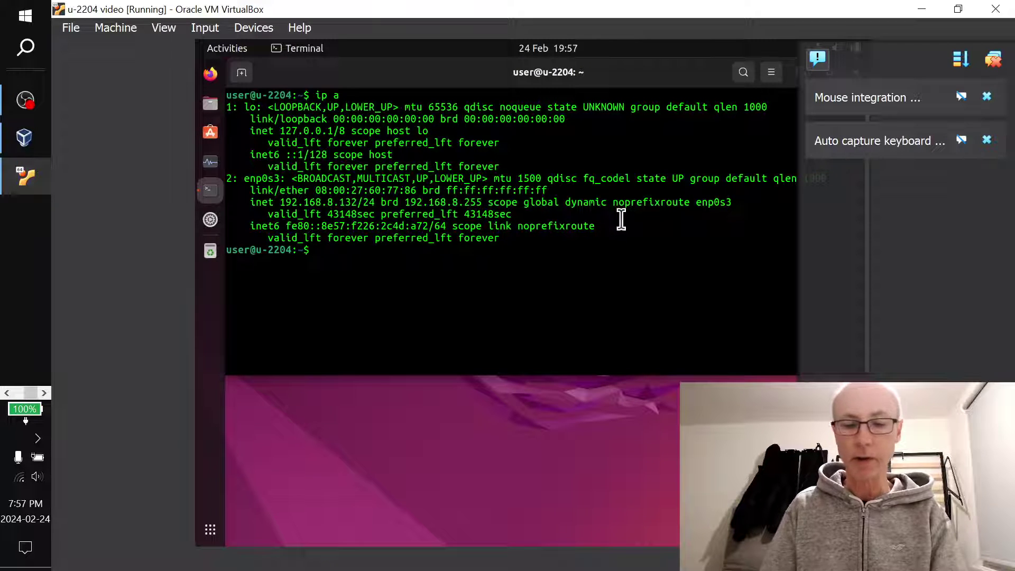
# Run lsusb to list the guest's USB devices, then power Ubuntu off with shutdown now
pyautogui.write('lsusb')
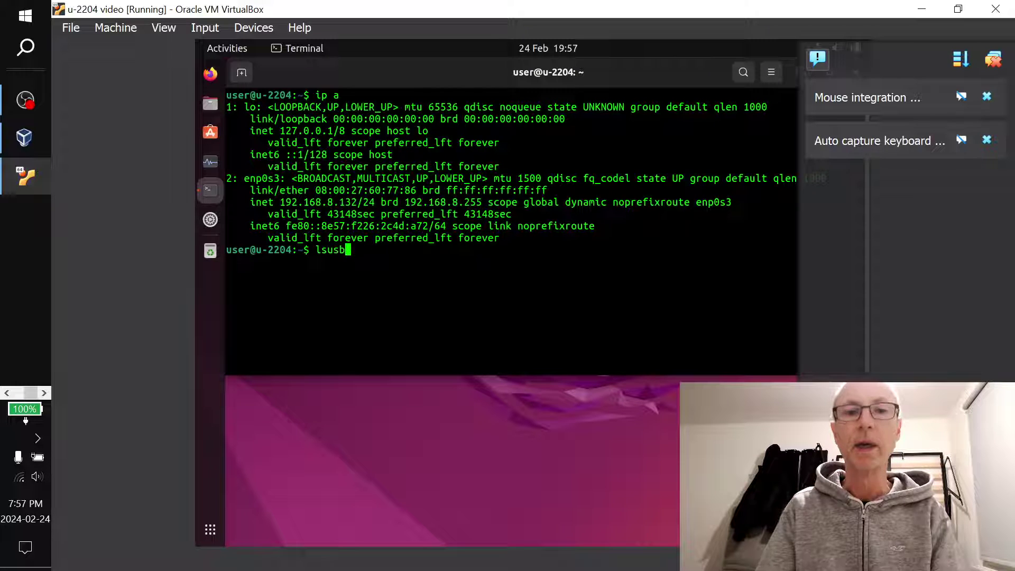
pyautogui.press('Return')
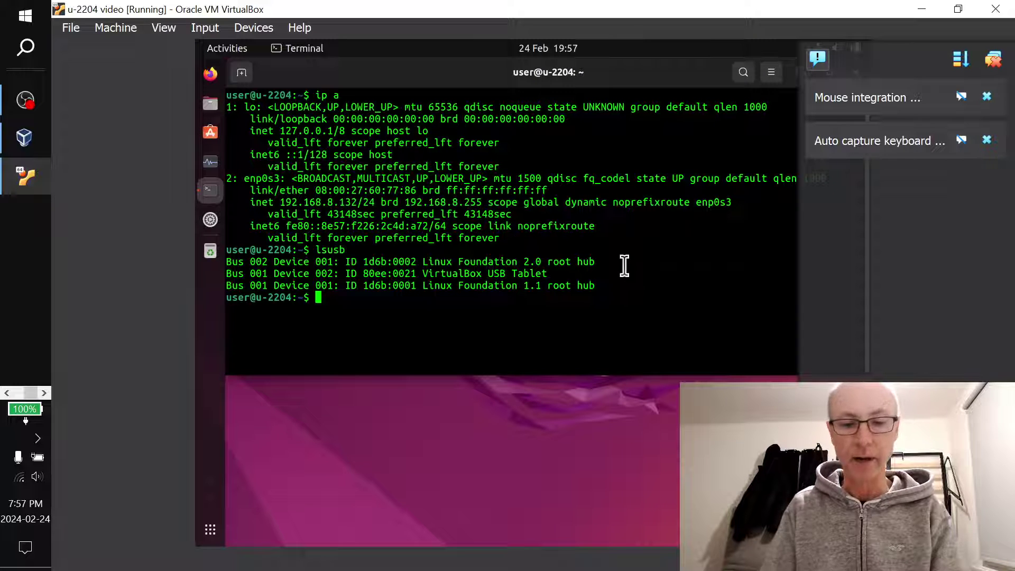
pyautogui.write('shutdown now')
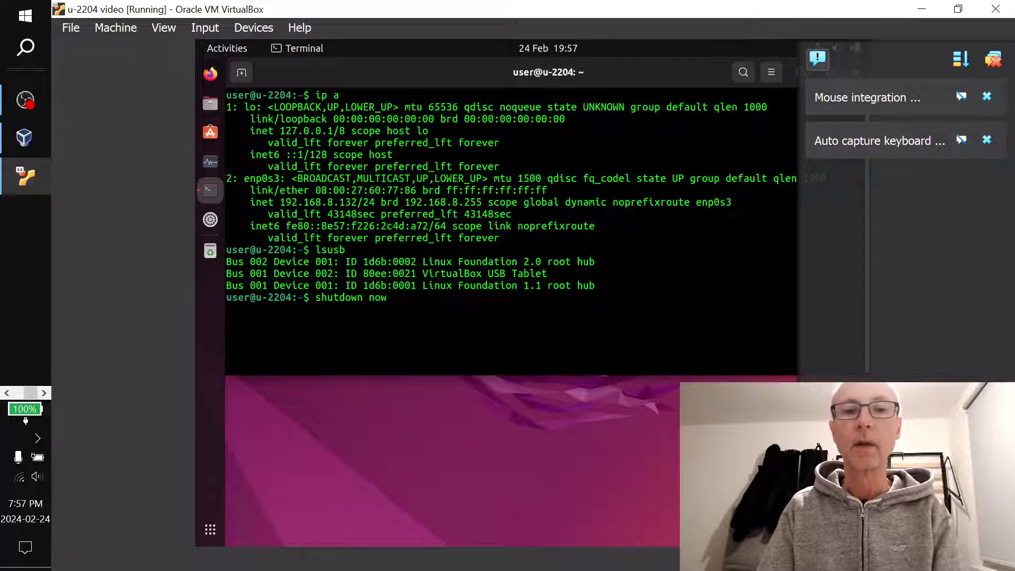
pyautogui.press('Return')
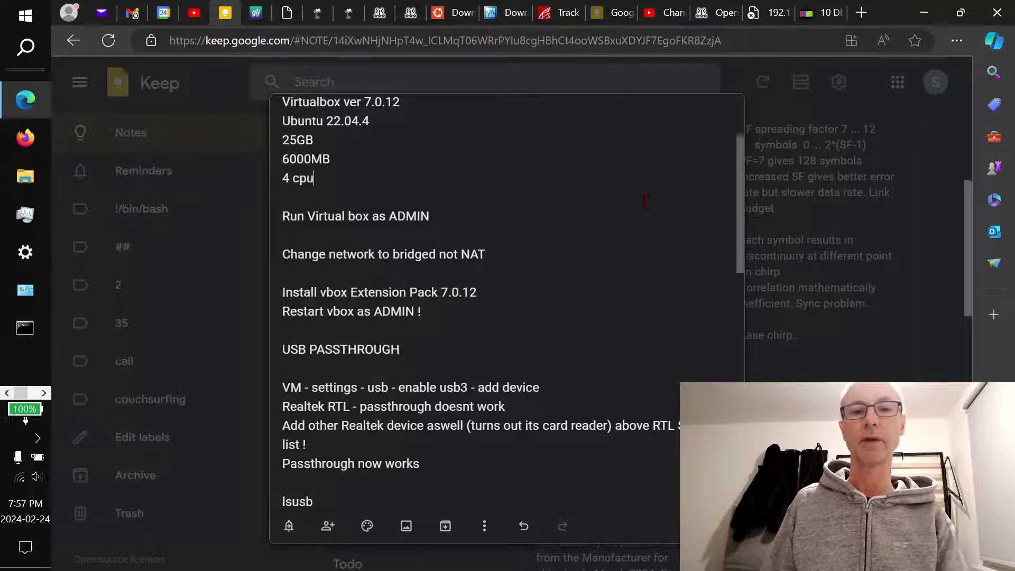
# Paste the wget, gpg and echo commands into the Keep note, then return to VirtualBox Manager
pyautogui.scroll(-2, 647, 196)
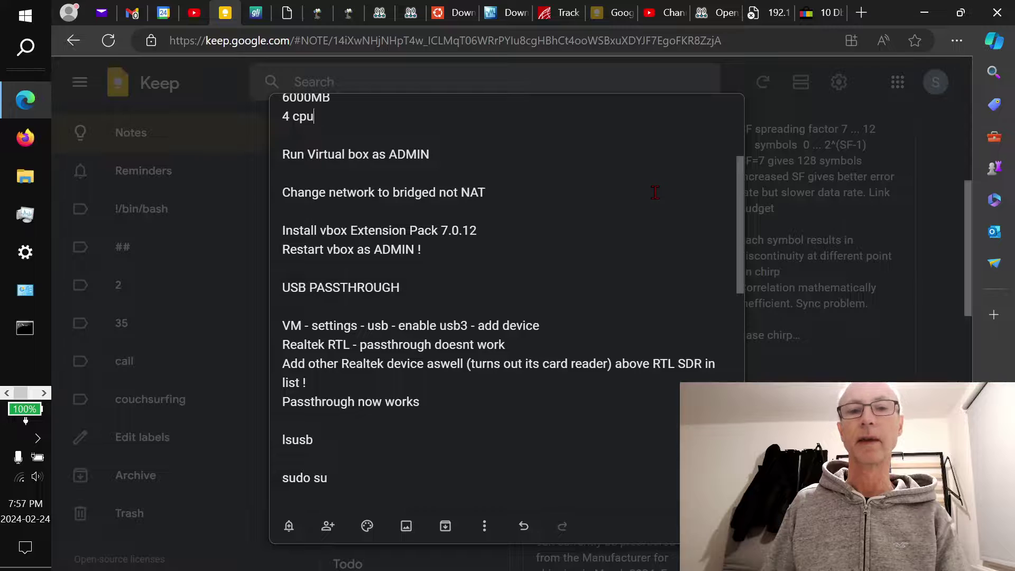
pyautogui.hotkey('ctrl', 'v')
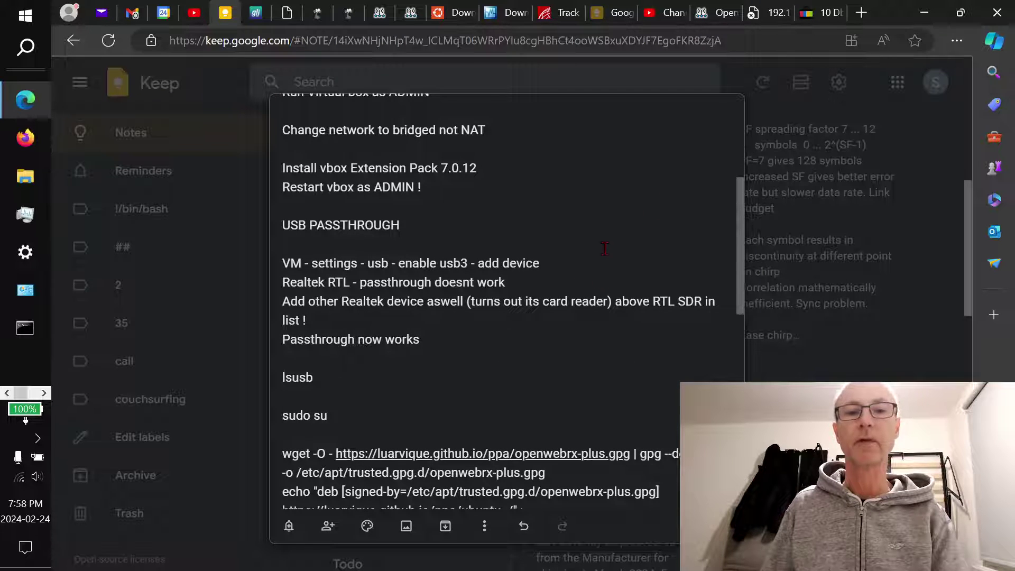
pyautogui.scroll(-2, 618, 231)
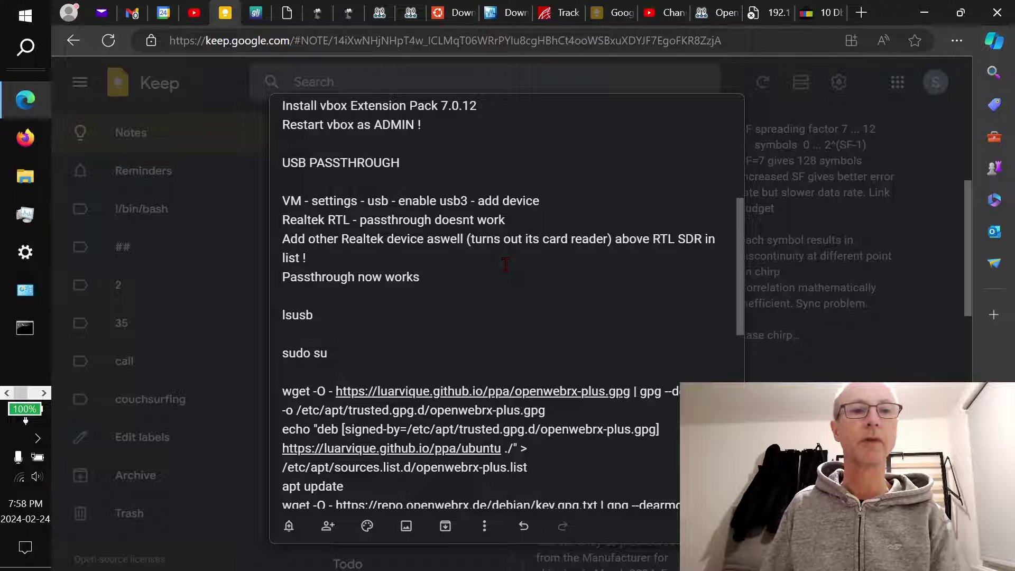
pyautogui.hotkey('alt', 'Tab')
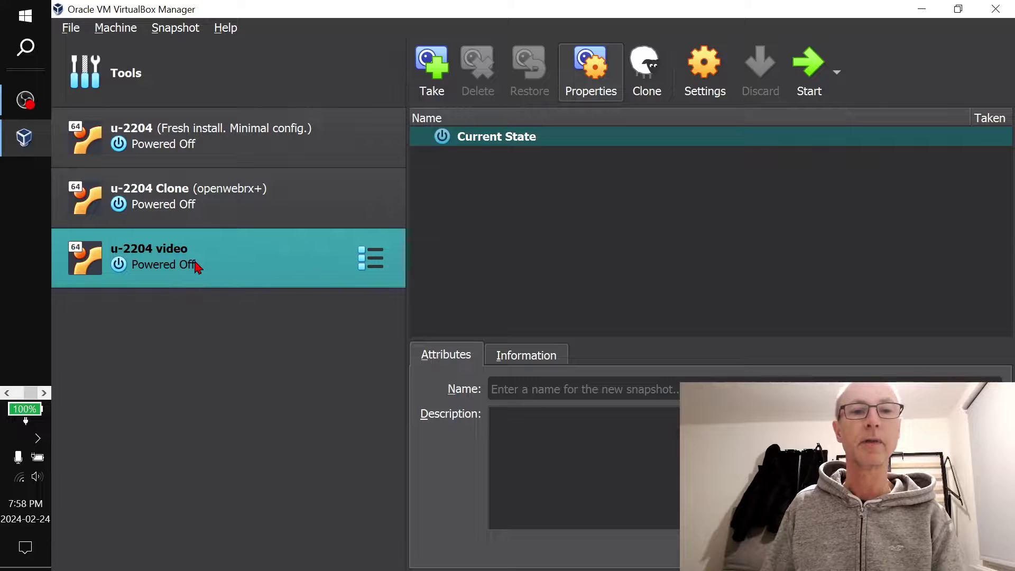
# Set u-2204 video to USB 3.0 (xHCI) with Realtek [0204] and RTL2838 DVB-T filters, [0204] first
pyautogui.click(708, 74)
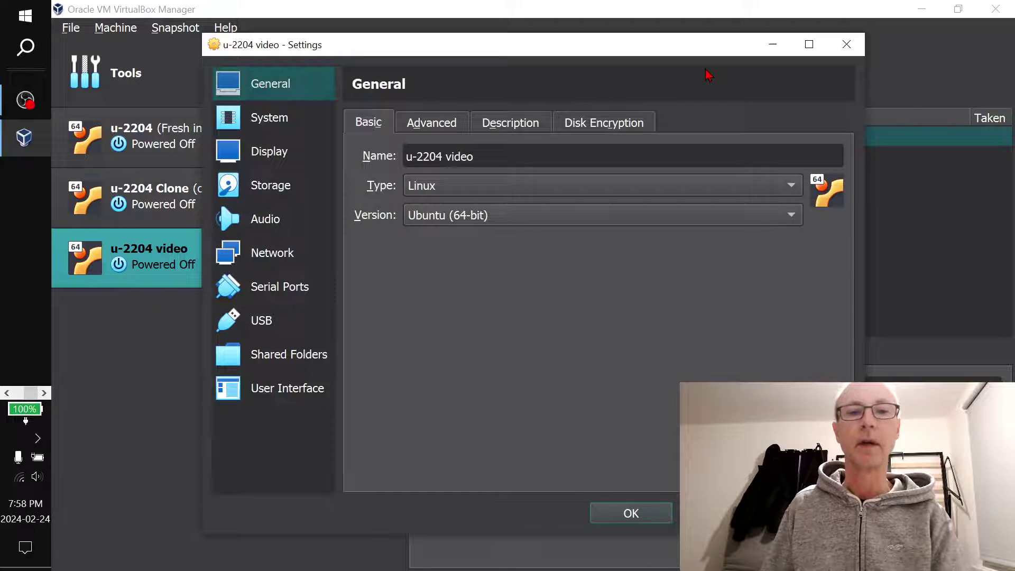
pyautogui.click(266, 322)
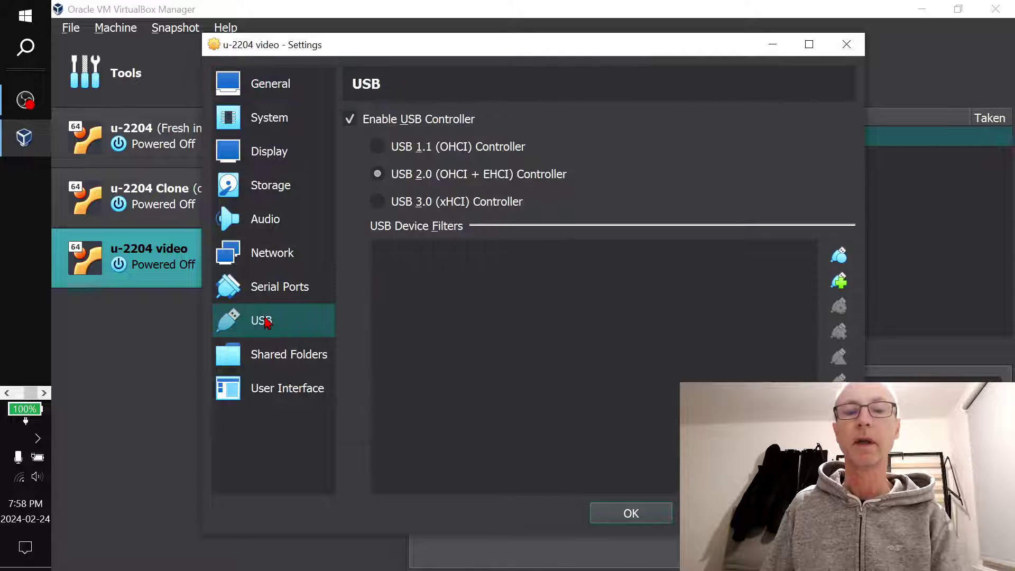
pyautogui.click(380, 204)
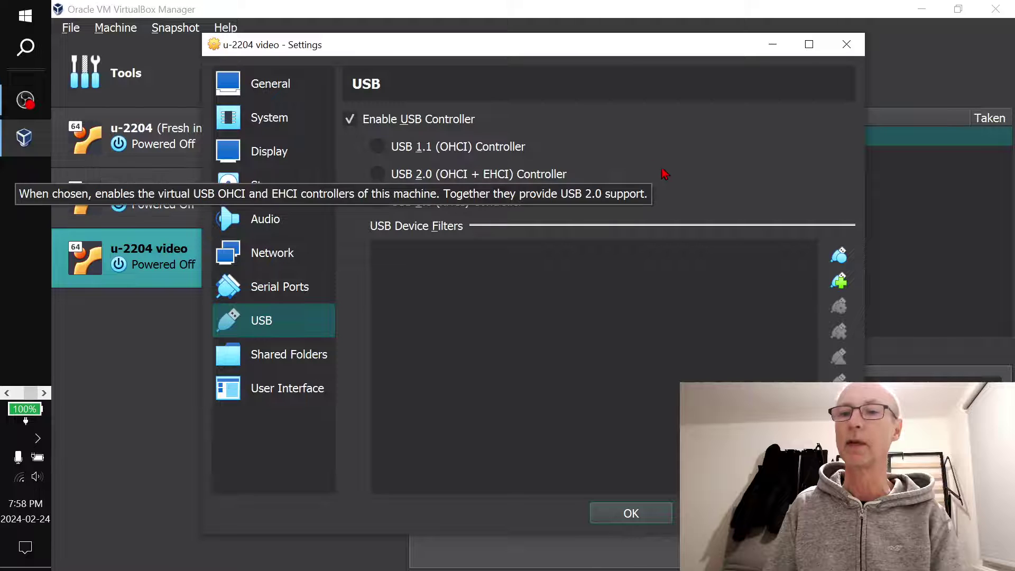
pyautogui.click(843, 280)
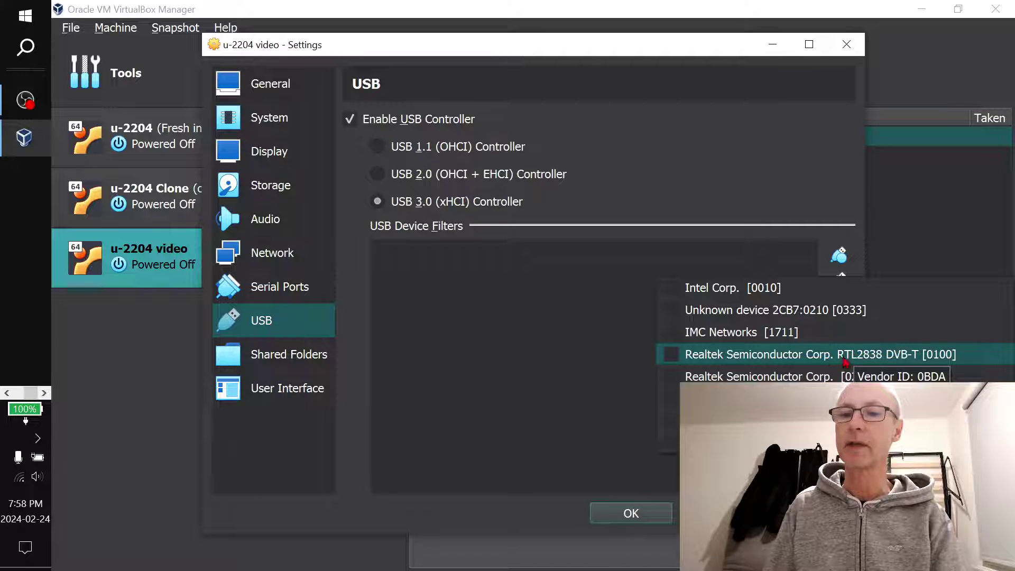
pyautogui.click(682, 355)
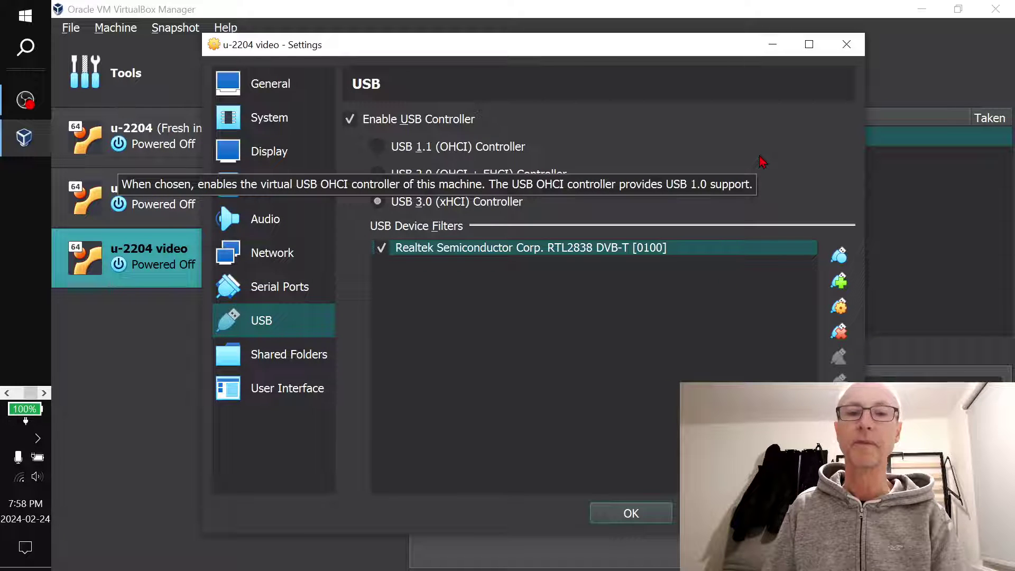
pyautogui.click(844, 285)
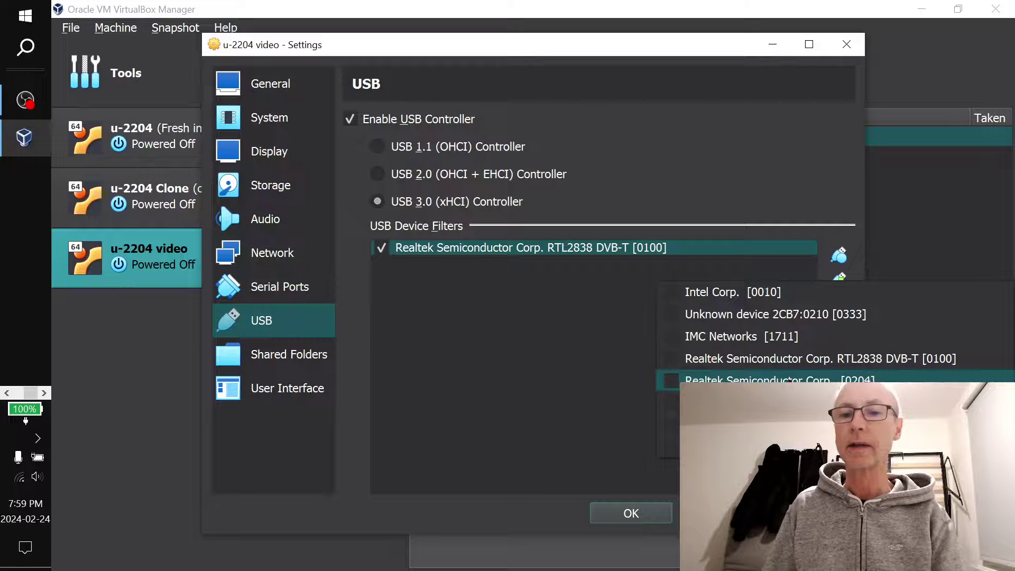
pyautogui.click(790, 380)
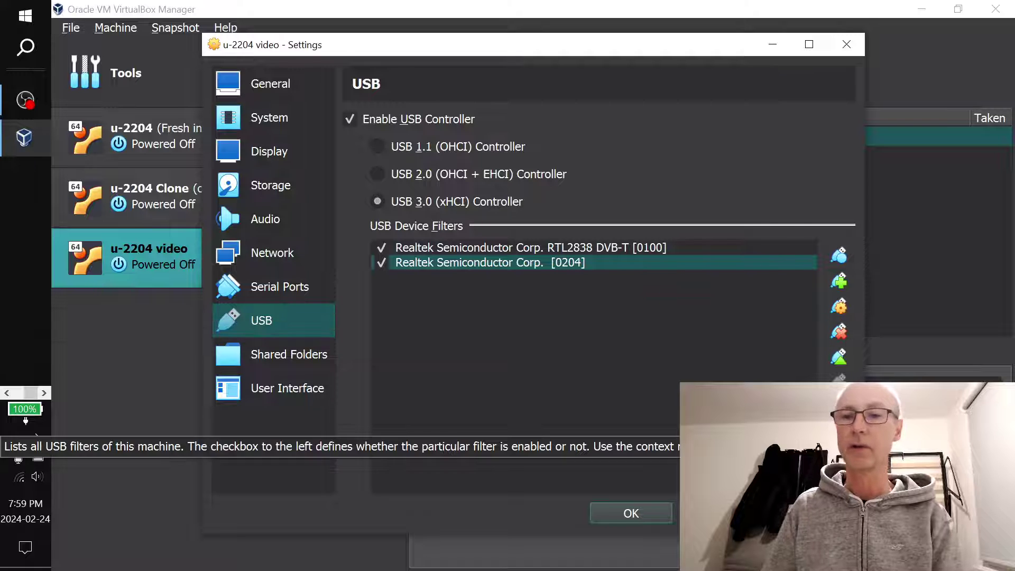
pyautogui.click(839, 358)
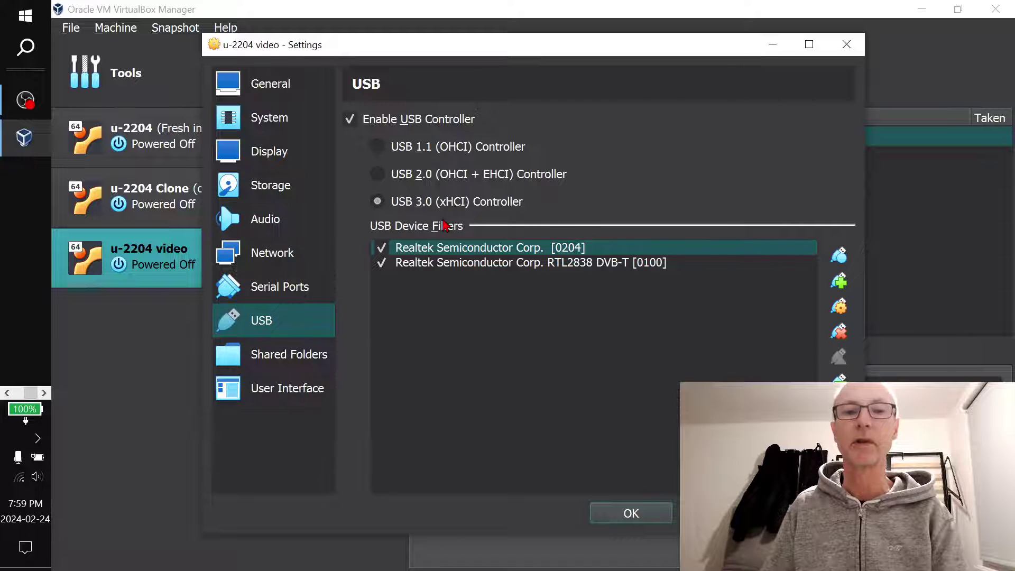
pyautogui.click(631, 513)
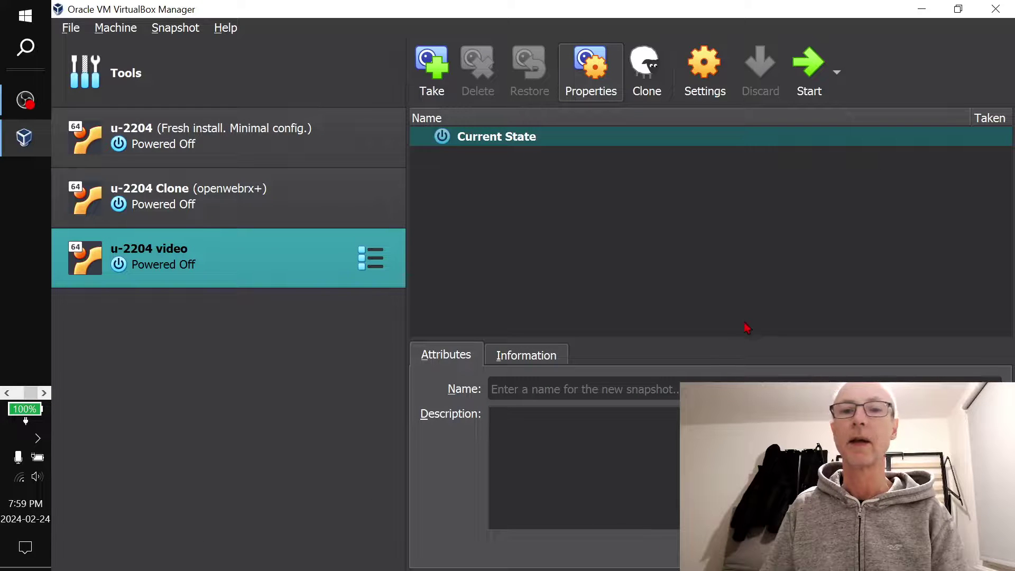
# Start the u-2204 video VM and review the Keep install commands while it boots
pyautogui.click(806, 68)
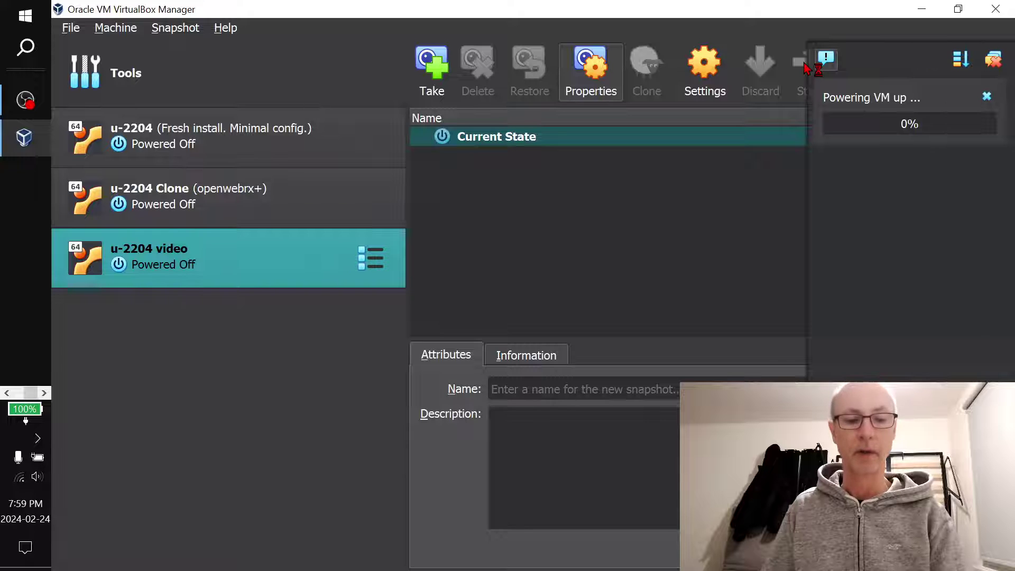
pyautogui.hotkey('alt', 'Tab')
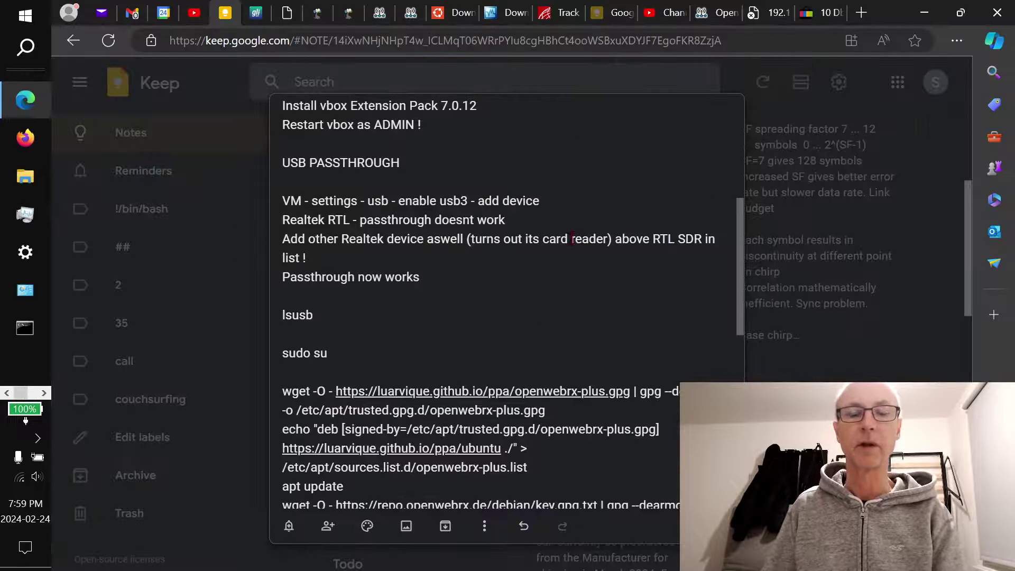
pyautogui.scroll(-1, 545, 303)
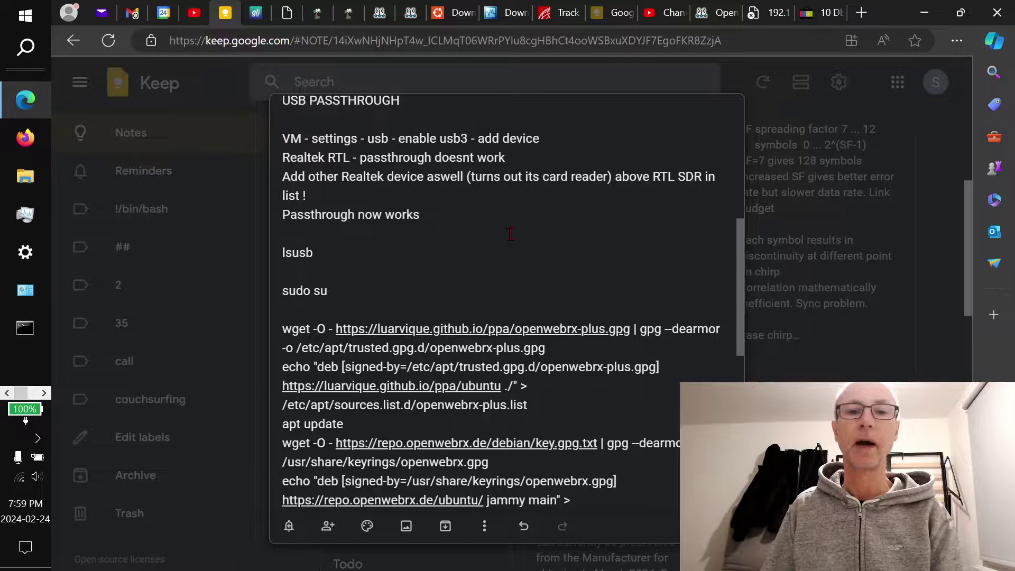
pyautogui.scroll(-1, 517, 239)
pyautogui.scroll(-1, 522, 226)
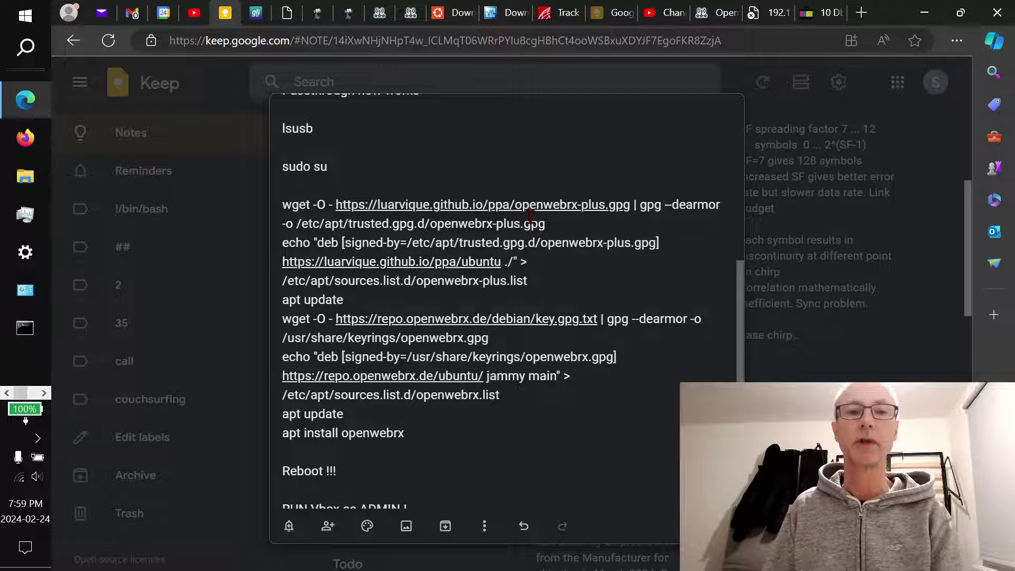
pyautogui.hotkey('alt', 'Tab')
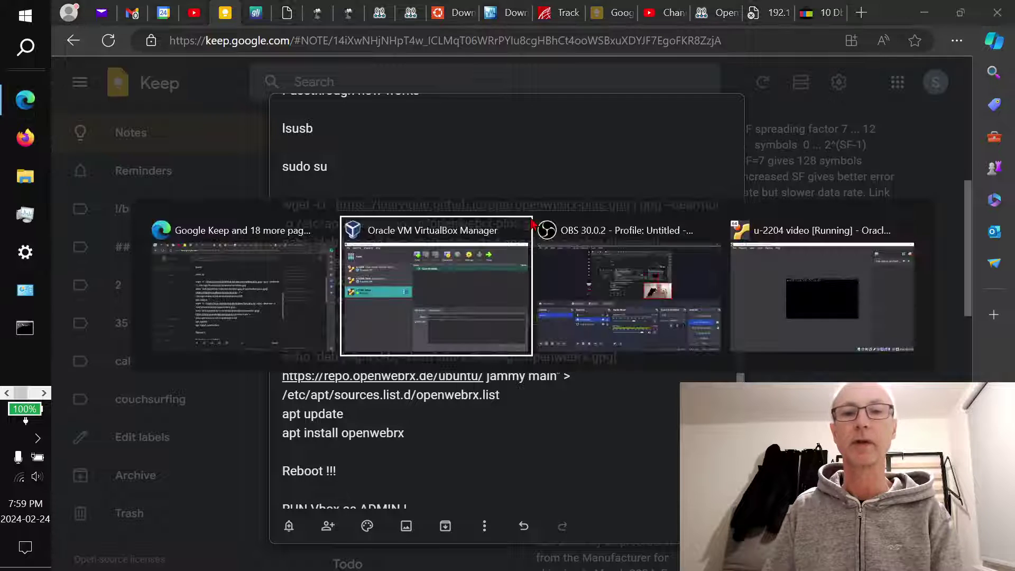
pyautogui.hotkey('alt', 'Tab')
pyautogui.hotkey('alt', 'Tab')
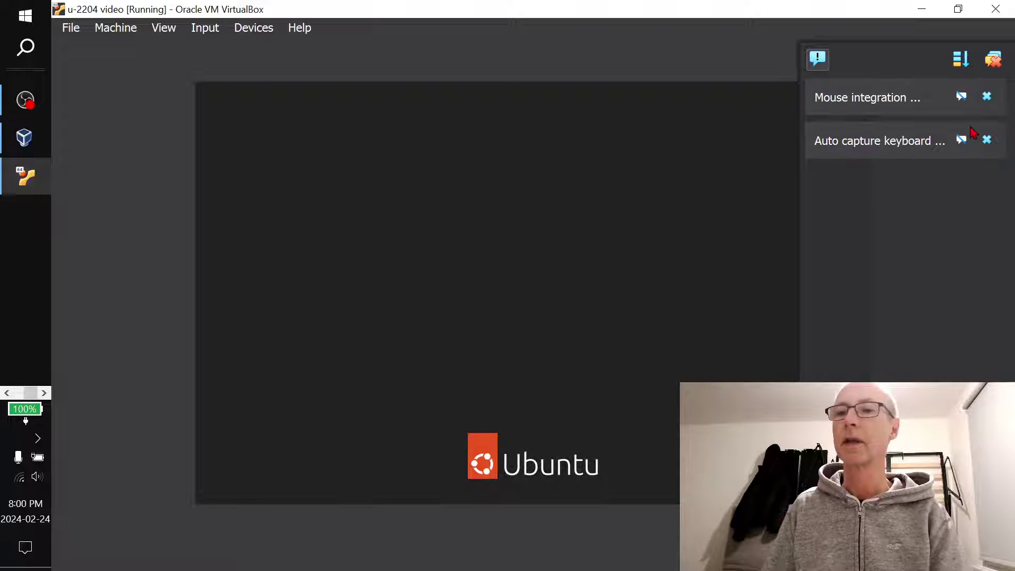
# Dismiss the keyboard capture notice and log in to Ubuntu with the account password, correcting a typo
pyautogui.click(986, 140)
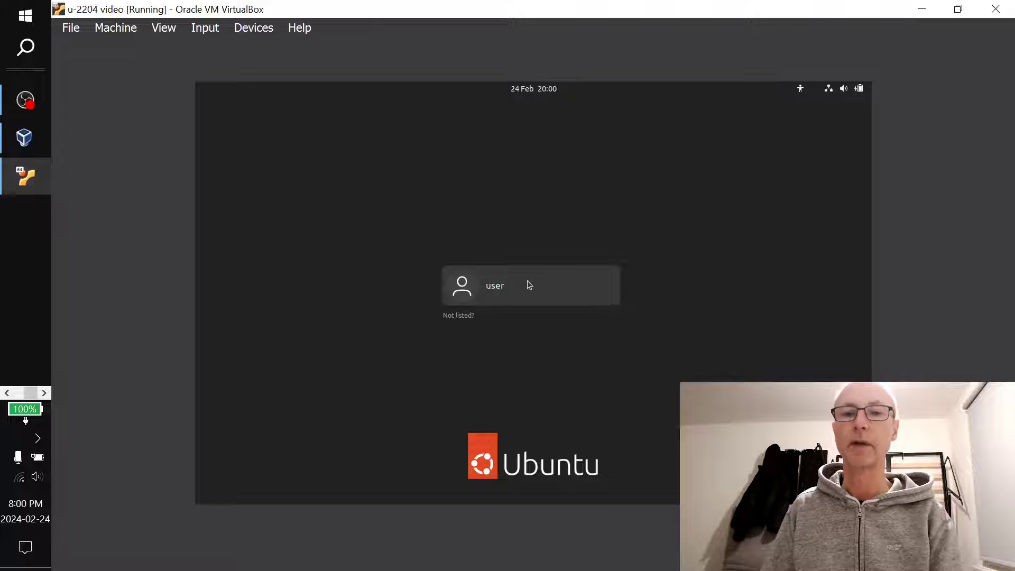
pyautogui.click(528, 281)
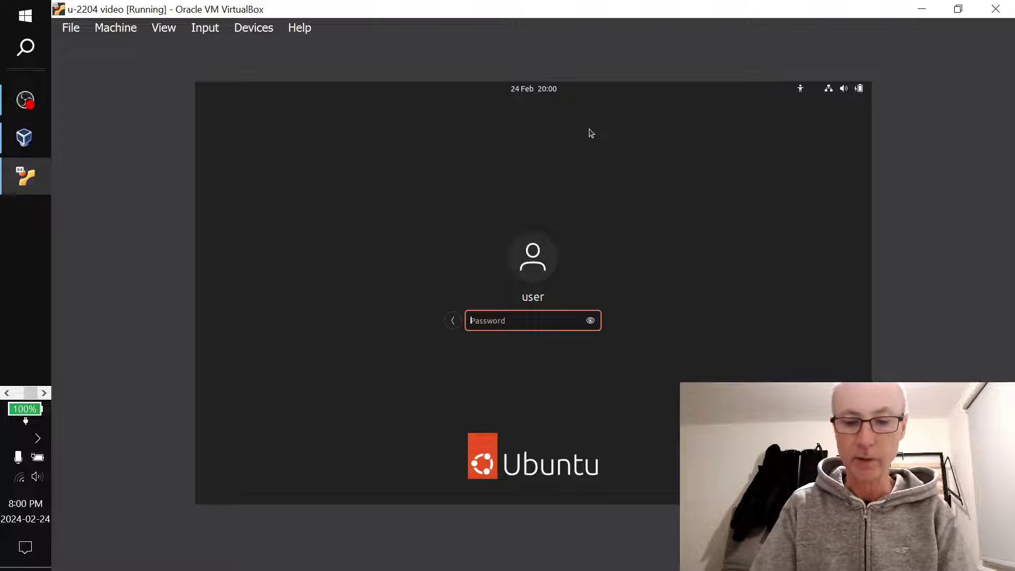
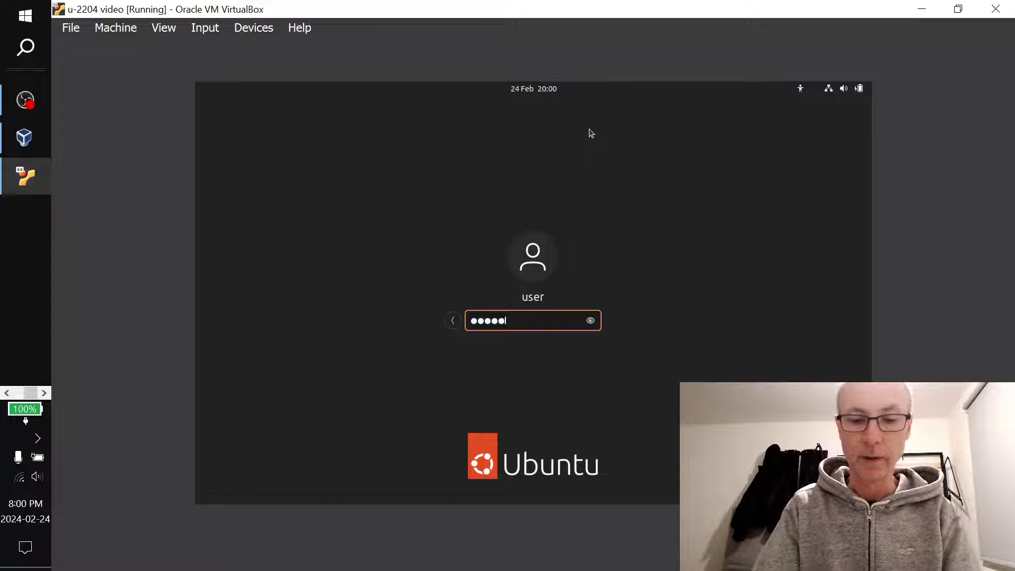
pyautogui.press('Return')
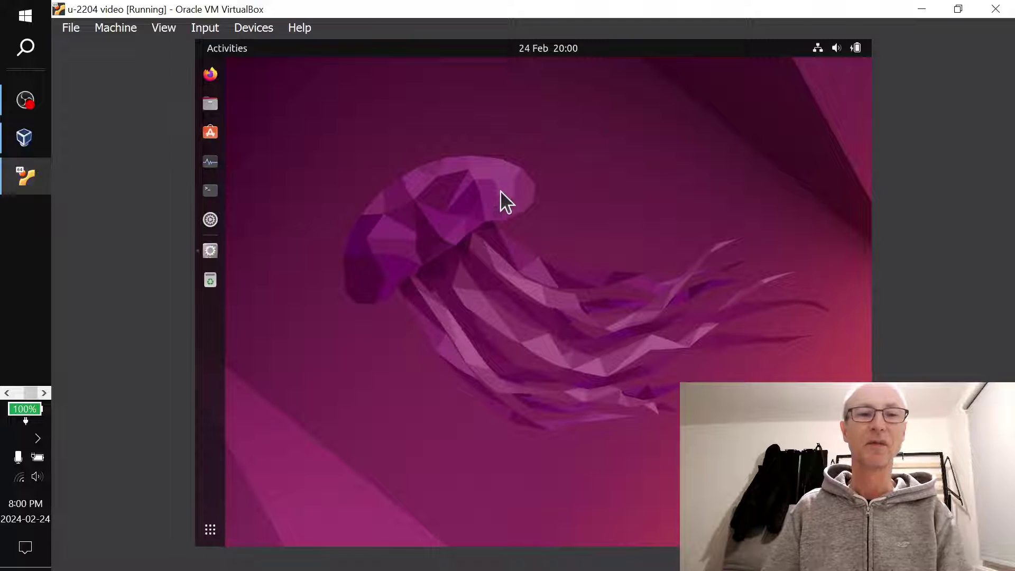
# Rerun lsusb in a new terminal, showing the Realtek RTL2838 DVB-T and Card Reader
pyautogui.click(212, 192)
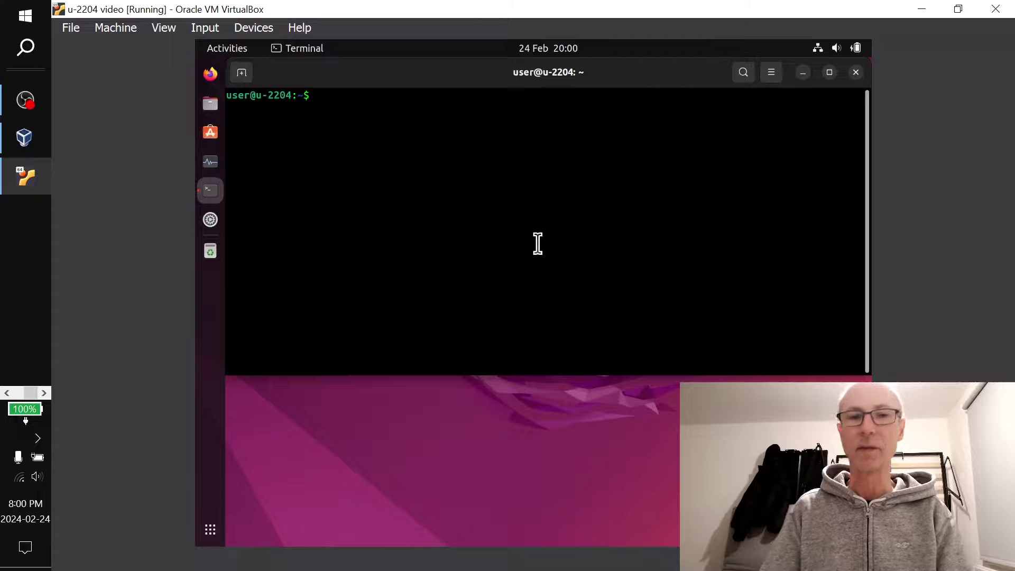
pyautogui.press('Up')
pyautogui.press('Up')
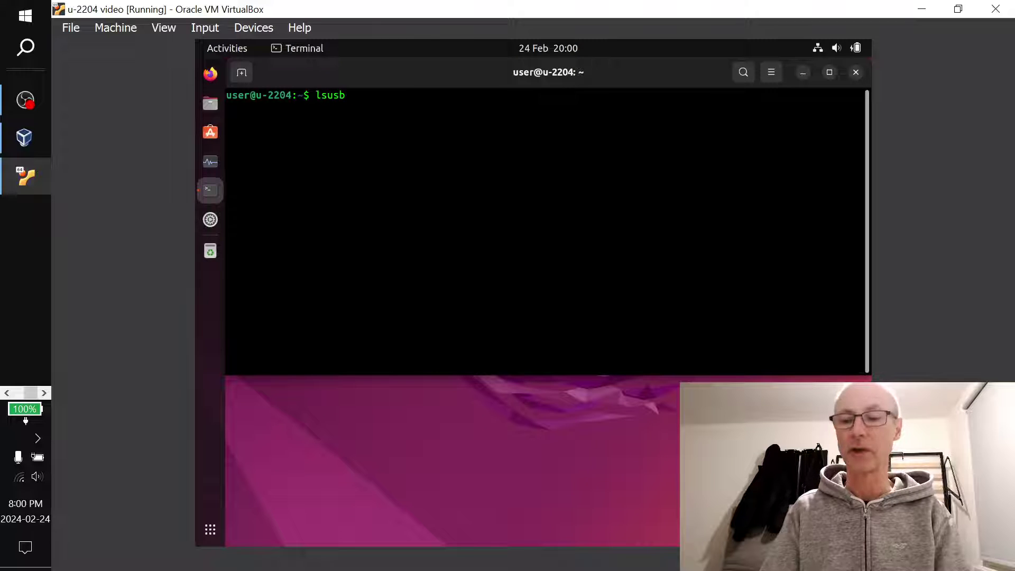
pyautogui.press('Return')
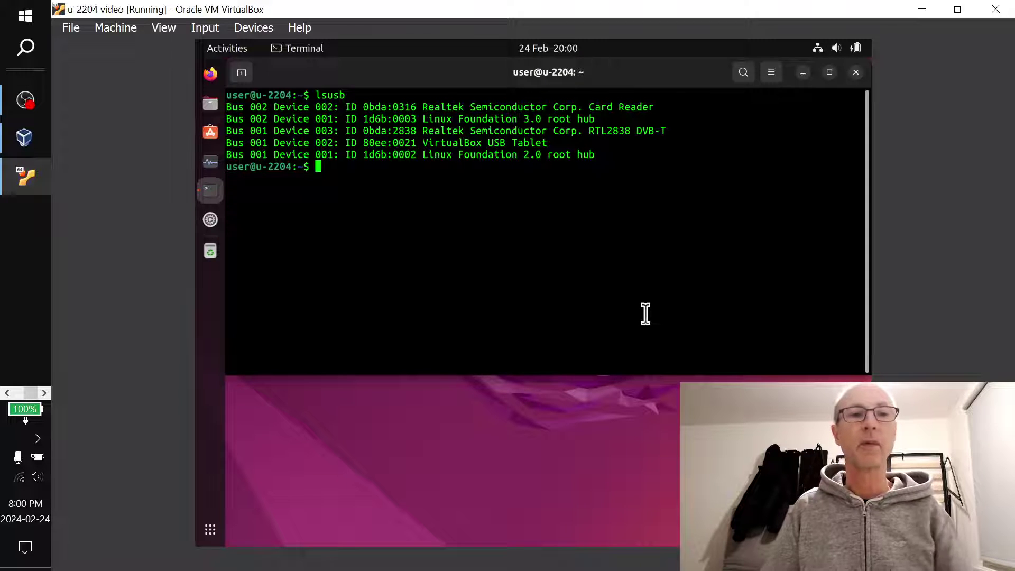
# Glance at the Keep setup note in Edge, then return to the VM terminal
pyautogui.click(7, 393)
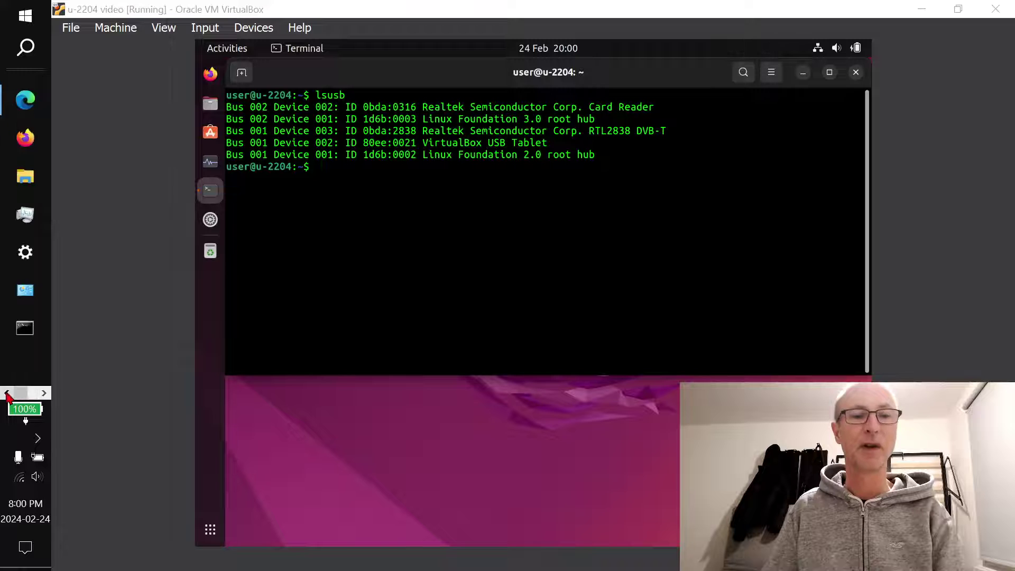
pyautogui.click(25, 99)
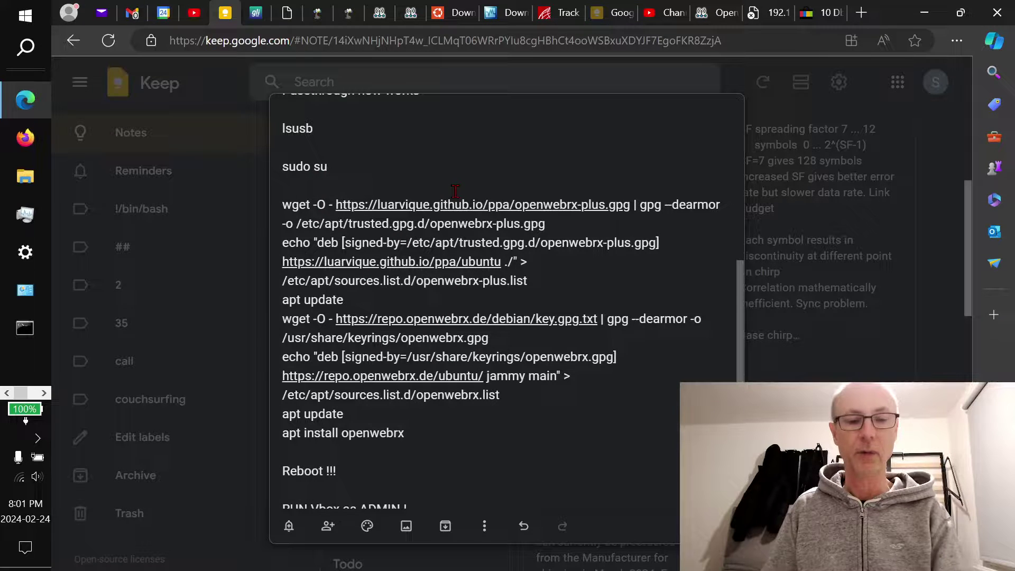
pyautogui.hotkey('alt', 'Tab')
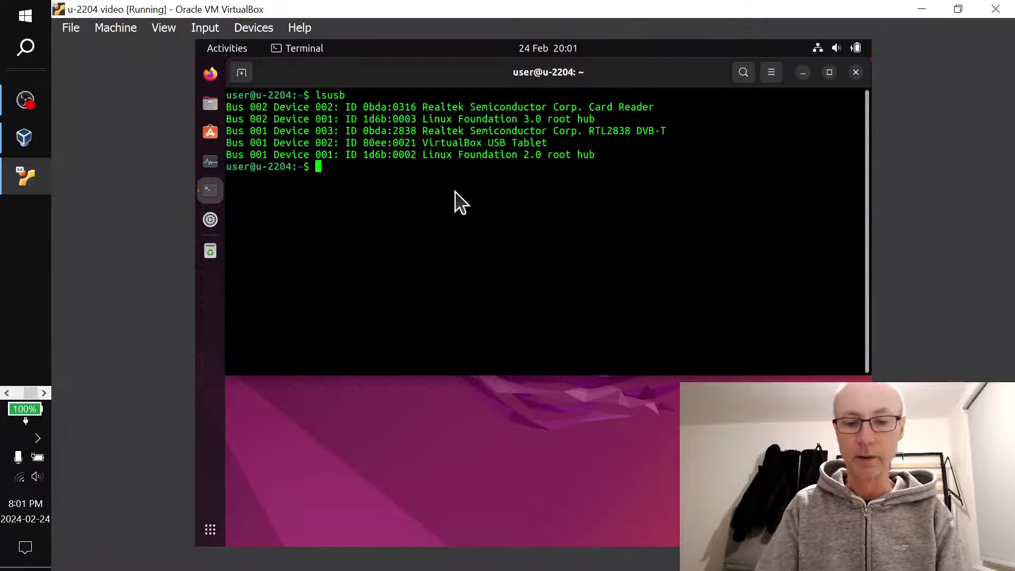
# Run sudo su and confirm the password to get a root shell
pyautogui.write('sudo su')
pyautogui.press('Return')
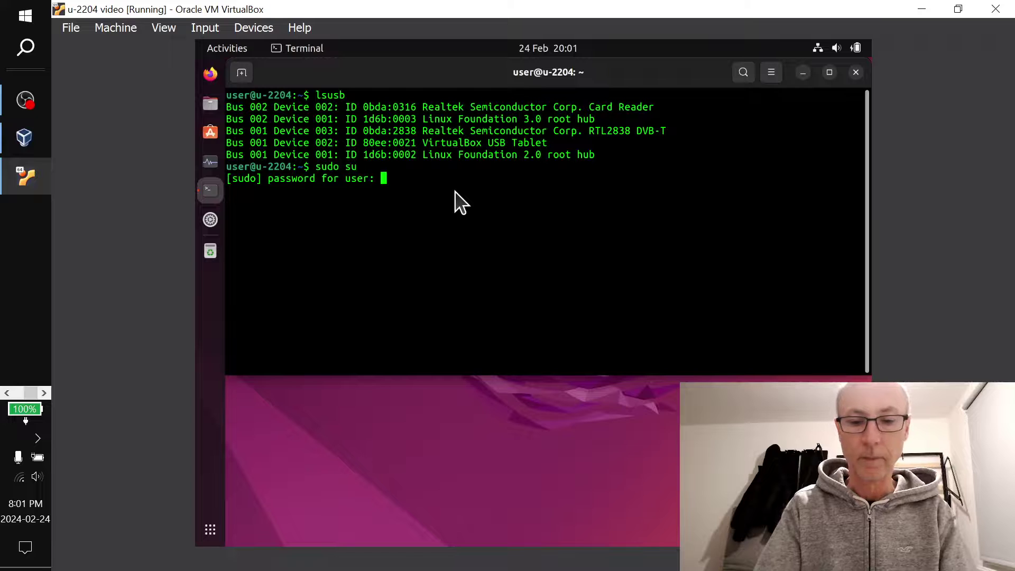
pyautogui.press('Return')
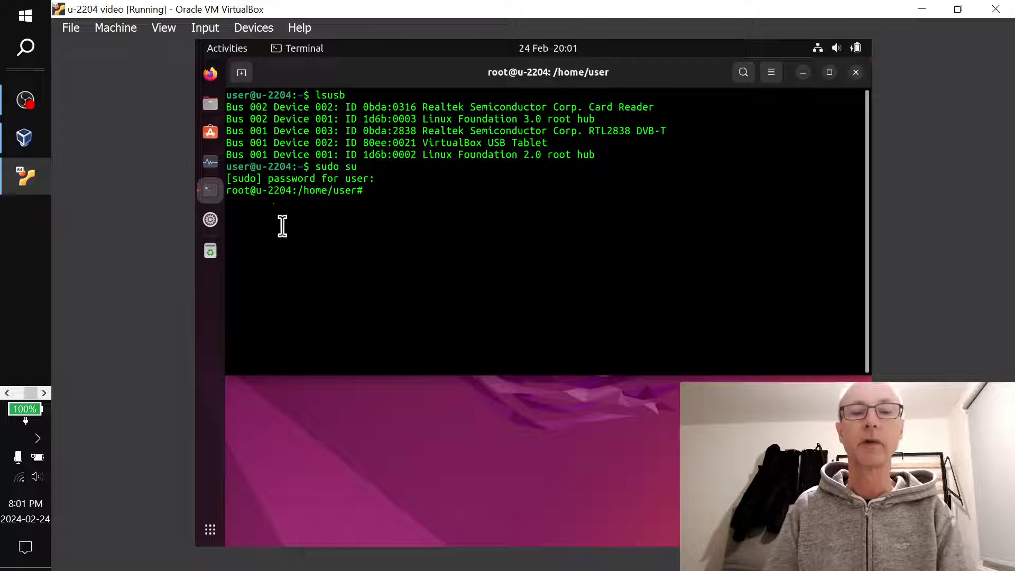
pyautogui.click(5, 394)
# Select the first wget key-download command in Keep; pasting it into the VM terminal proves unavailable
pyautogui.click(25, 100)
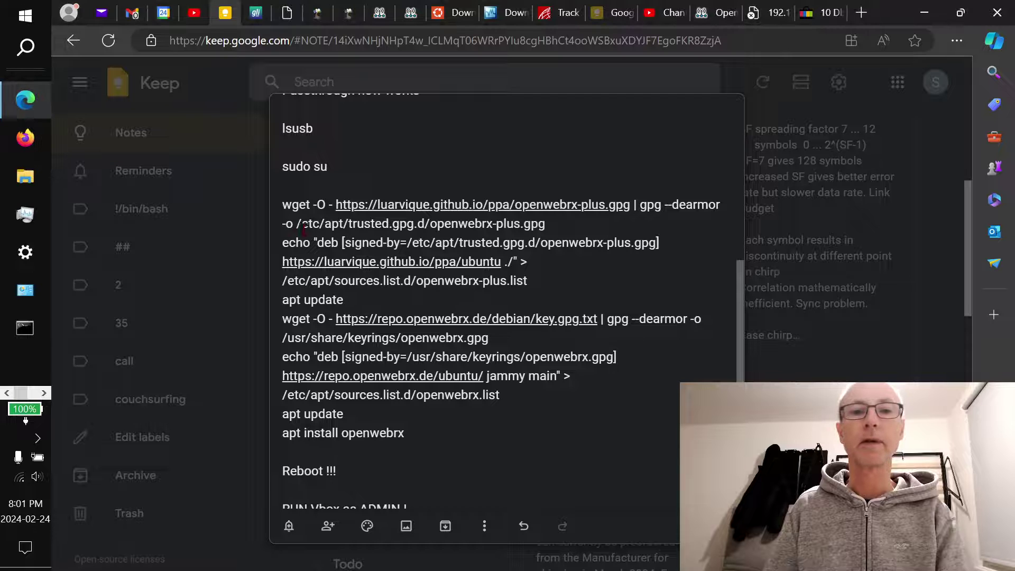
pyautogui.moveTo(278, 204); pyautogui.dragTo(547, 215)
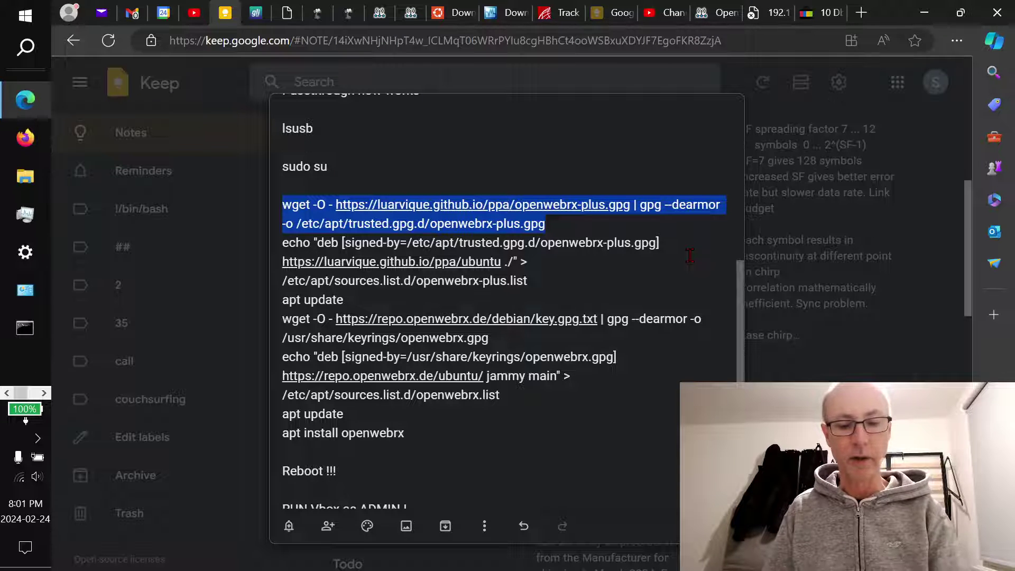
pyautogui.hotkey('alt', 'Tab')
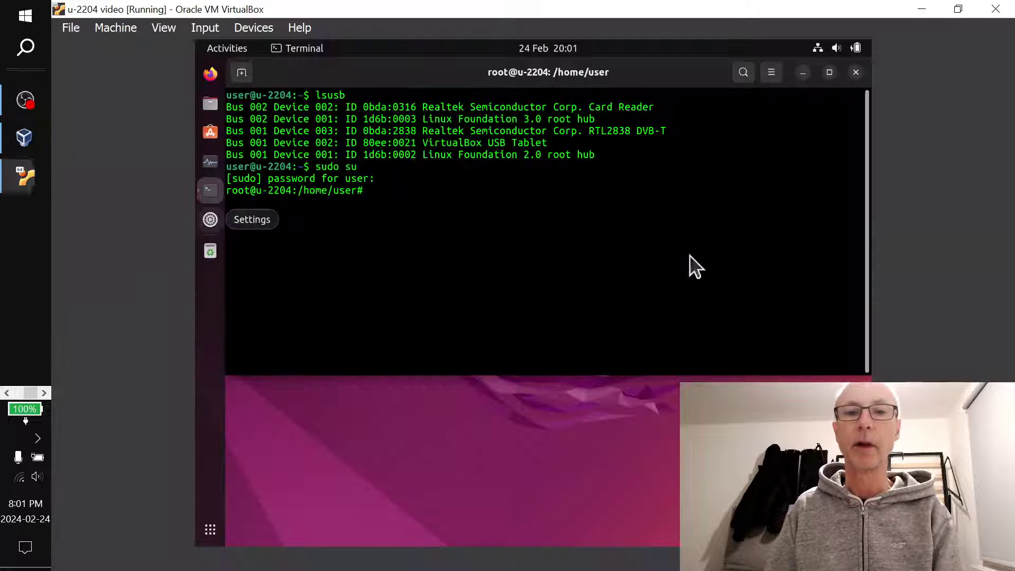
pyautogui.rightClick(381, 201)
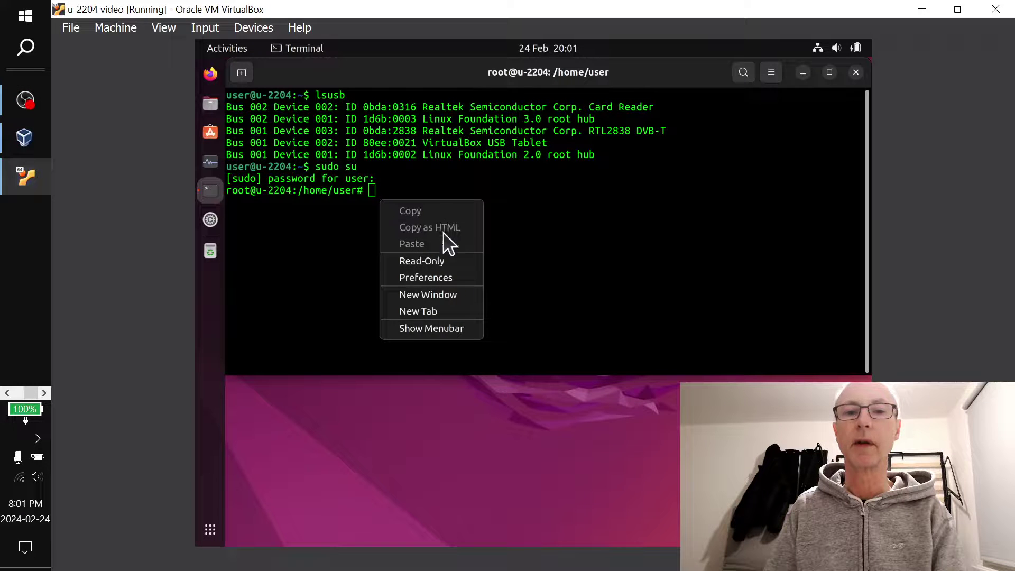
pyautogui.click(559, 224)
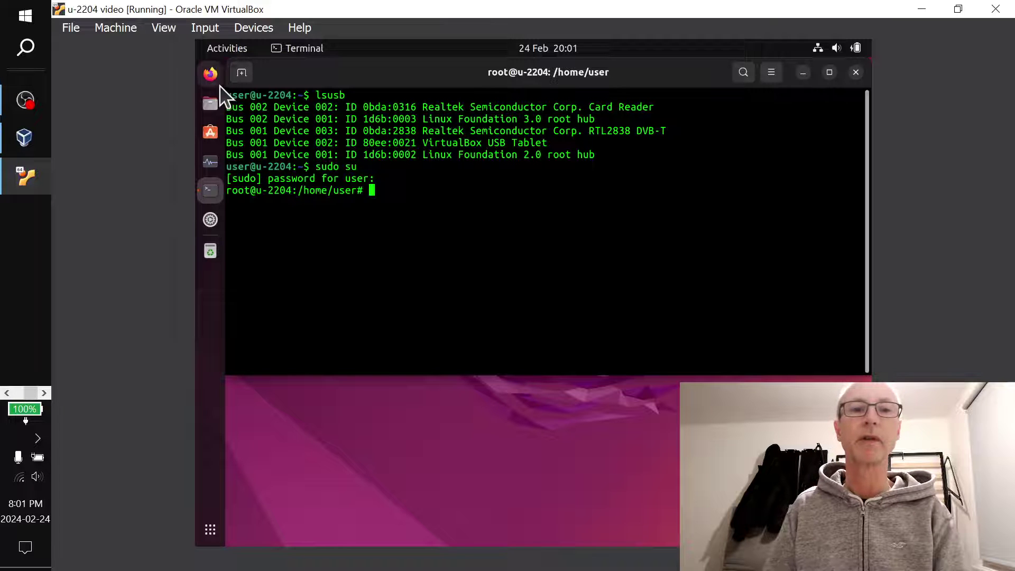
# In the guest's Firefox, open the Openwebrx+ on Ubuntu note and copy its first wget command
pyautogui.click(211, 74)
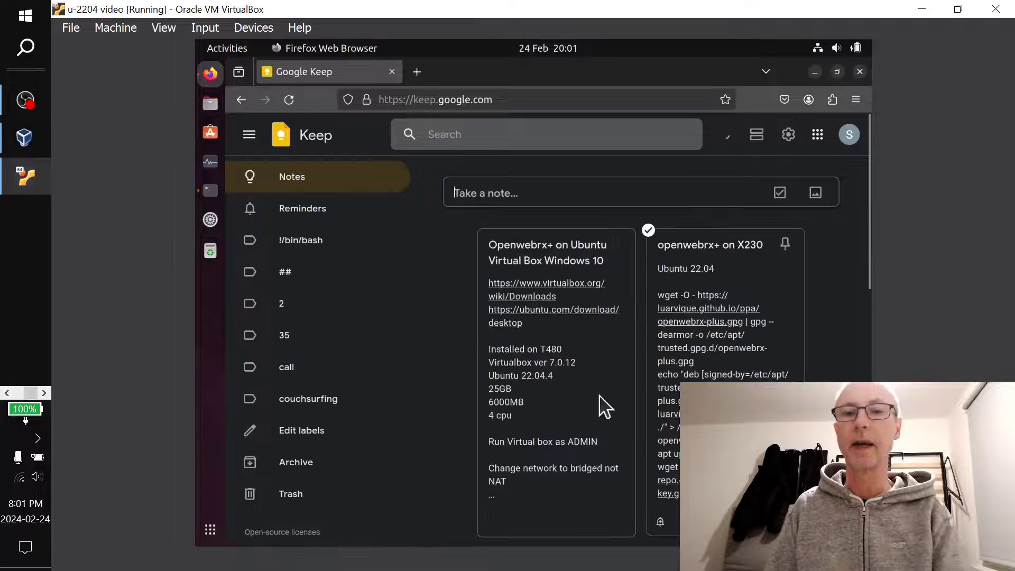
pyautogui.click(603, 386)
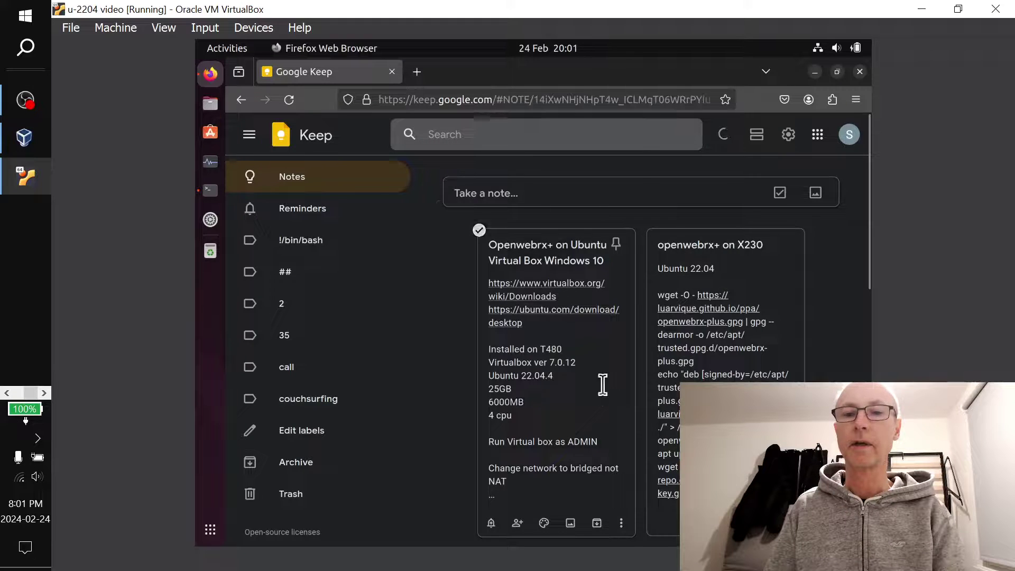
pyautogui.scroll(-5, 597, 343)
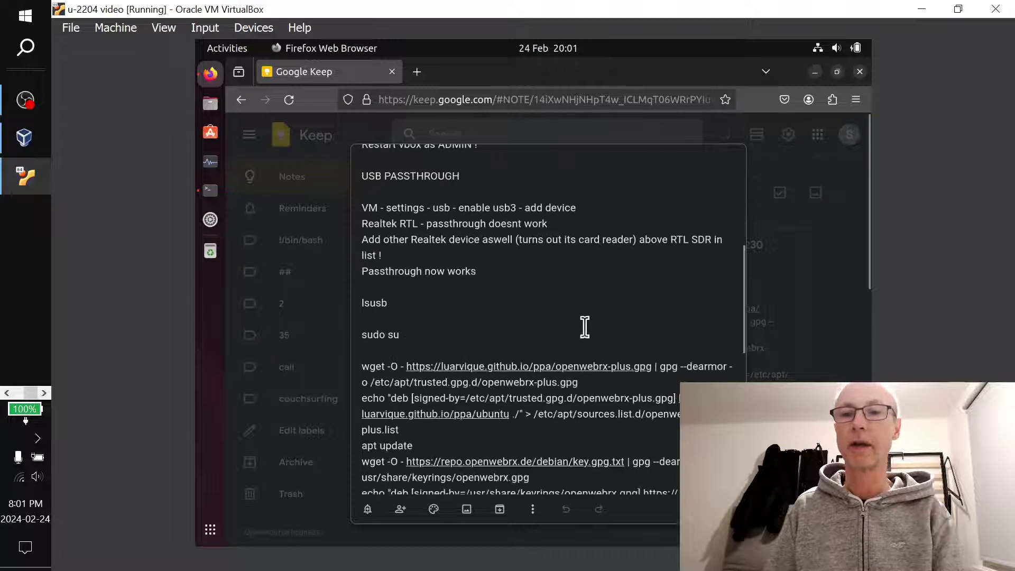
pyautogui.scroll(-3, 585, 323)
pyautogui.scroll(1, 587, 320)
pyautogui.scroll(-1, 587, 319)
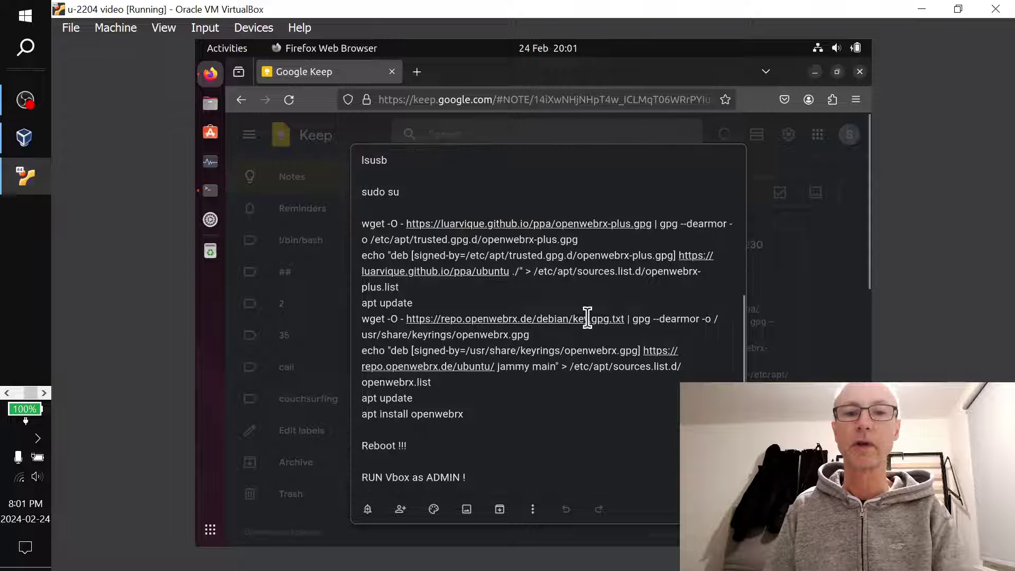
pyautogui.moveTo(361, 223); pyautogui.dragTo(723, 244)
pyautogui.hotkey('ctrl', 'c')
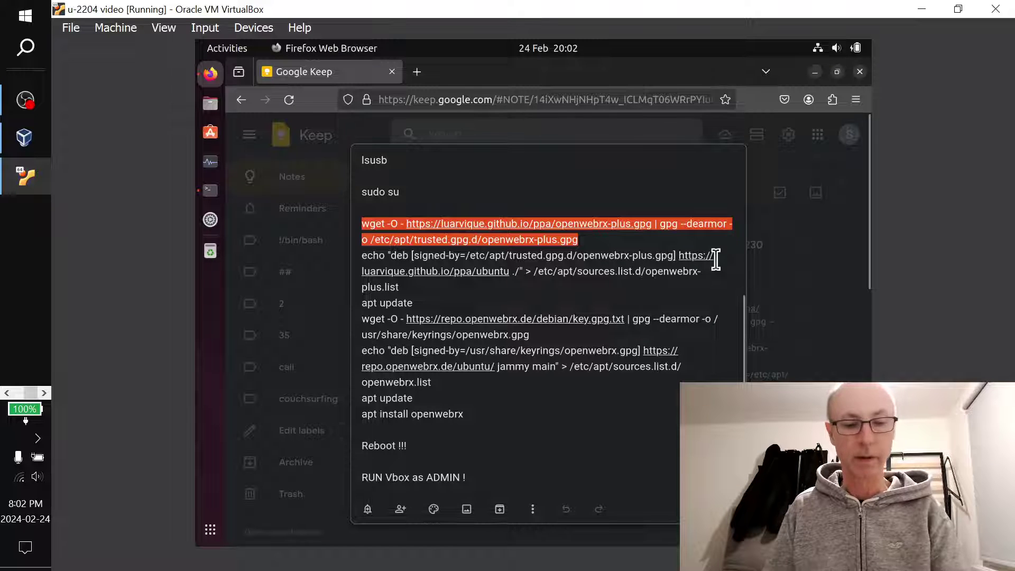
pyautogui.hotkey('alt', 'Tab')
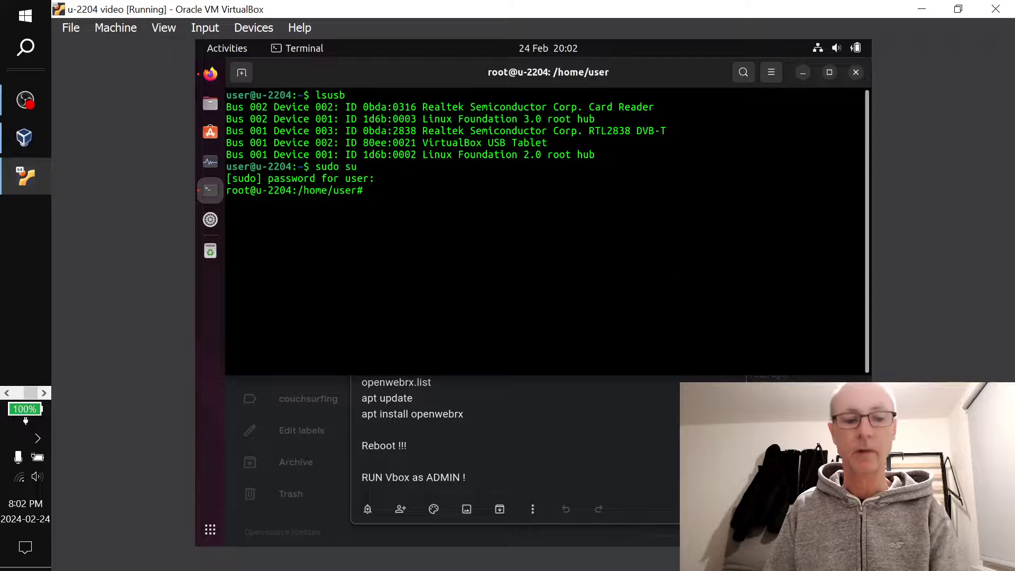
# Fetch the OpenWebRX+ key into /etc/apt/trusted.gpg.d/openwebrx-plus.gpg, recopying the wget line after a garbled paste
pyautogui.hotkey('ctrl', 'shift', 'v')
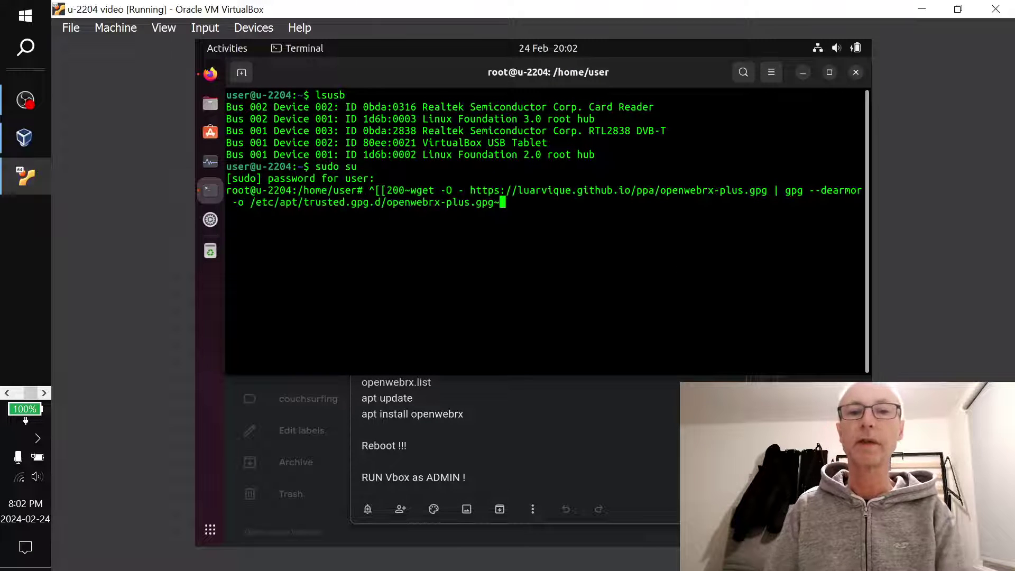
pyautogui.press('Return')
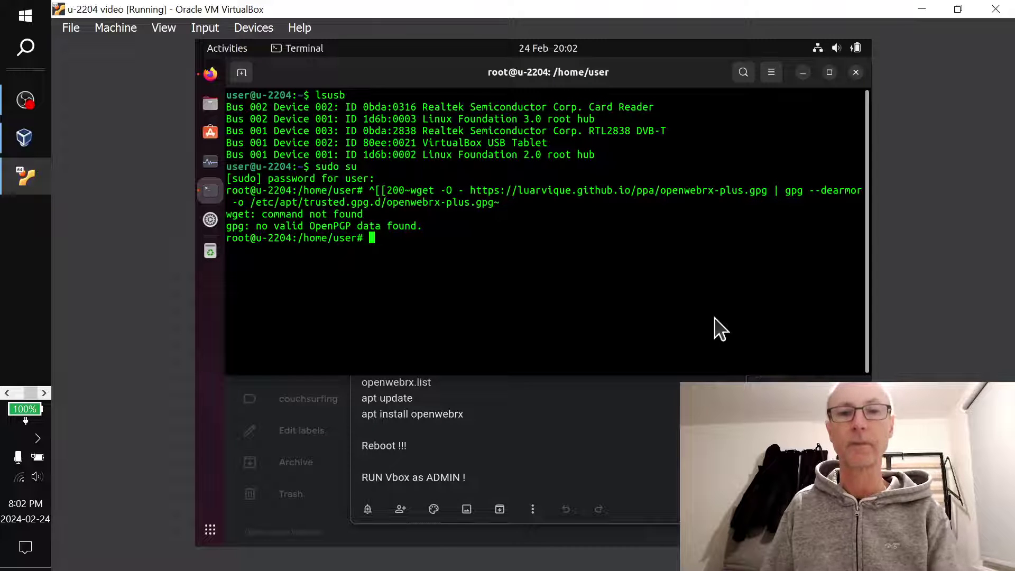
pyautogui.hotkey('alt', 'Tab')
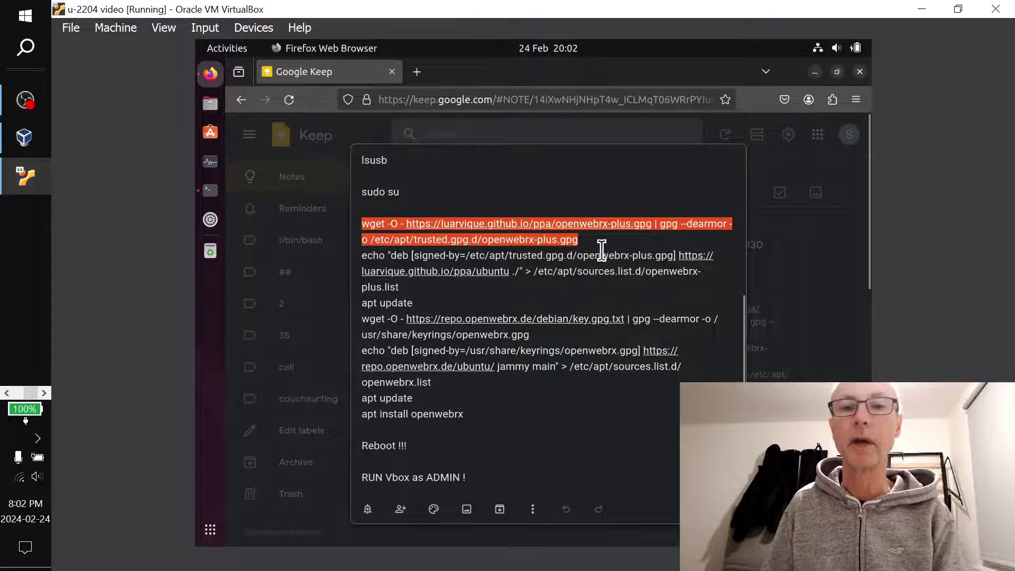
pyautogui.rightClick(396, 232)
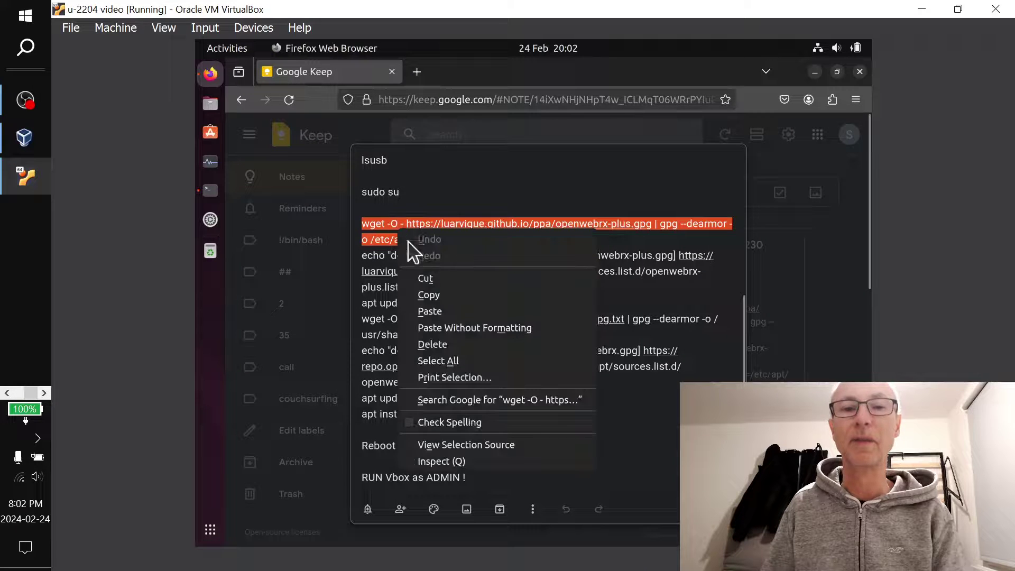
pyautogui.click(431, 294)
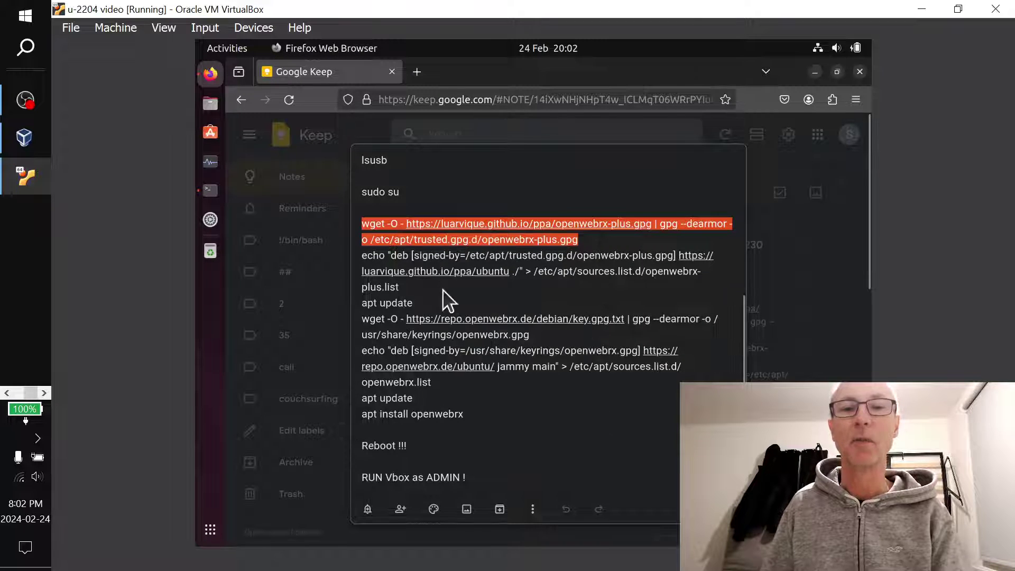
pyautogui.hotkey('alt', 'Tab')
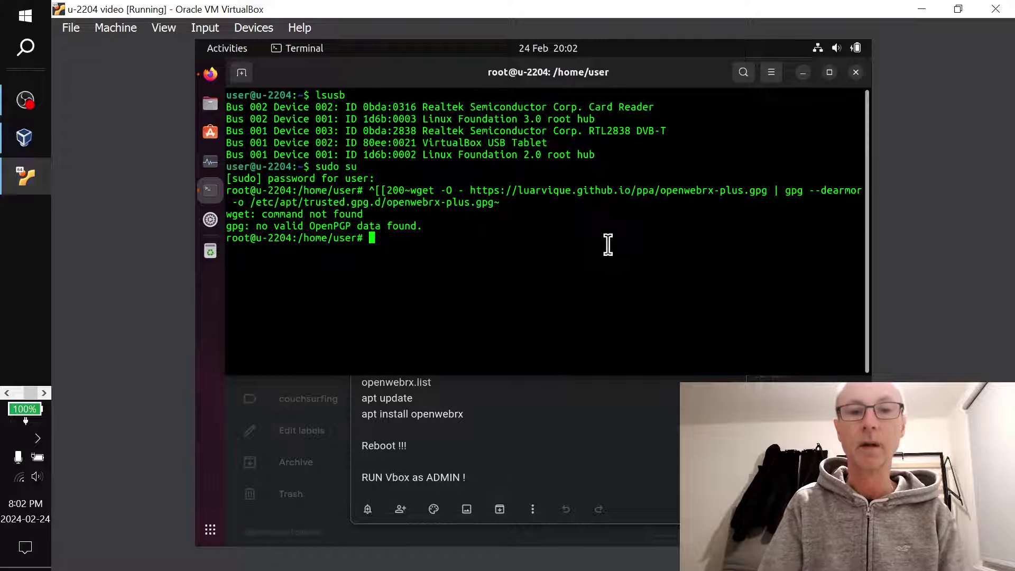
pyautogui.hotkey('ctrl', 'shift', 'v')
pyautogui.press('Return')
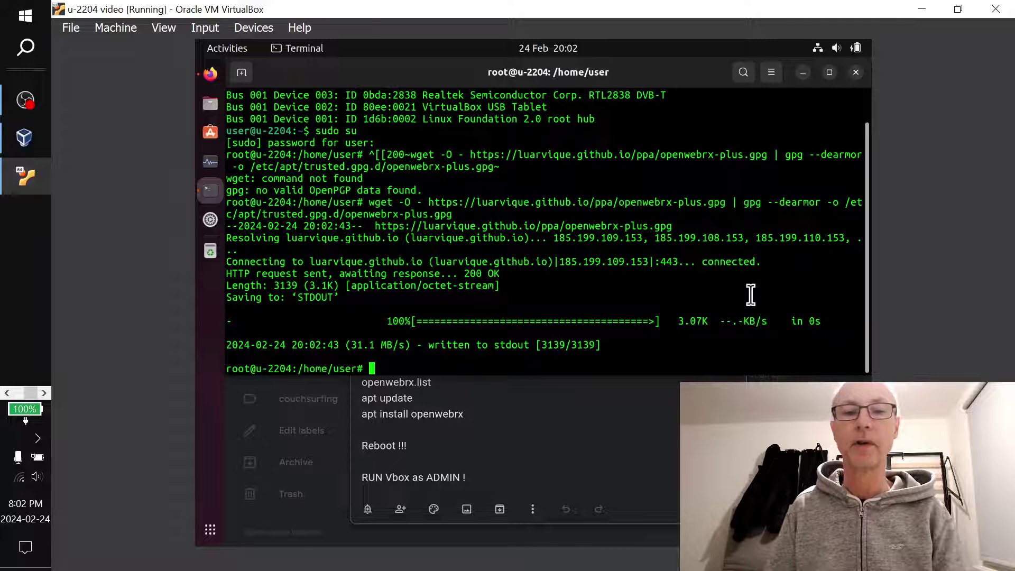
# Copy the echo line from the Keep note and run it to add the OpenWebRX+ apt source
pyautogui.hotkey('alt', 'Tab')
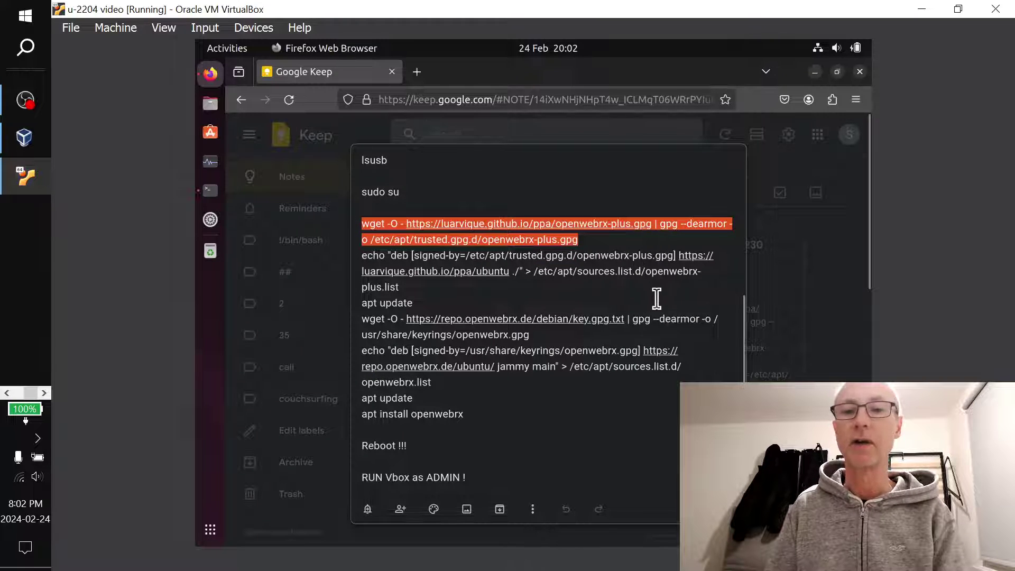
pyautogui.click(708, 273)
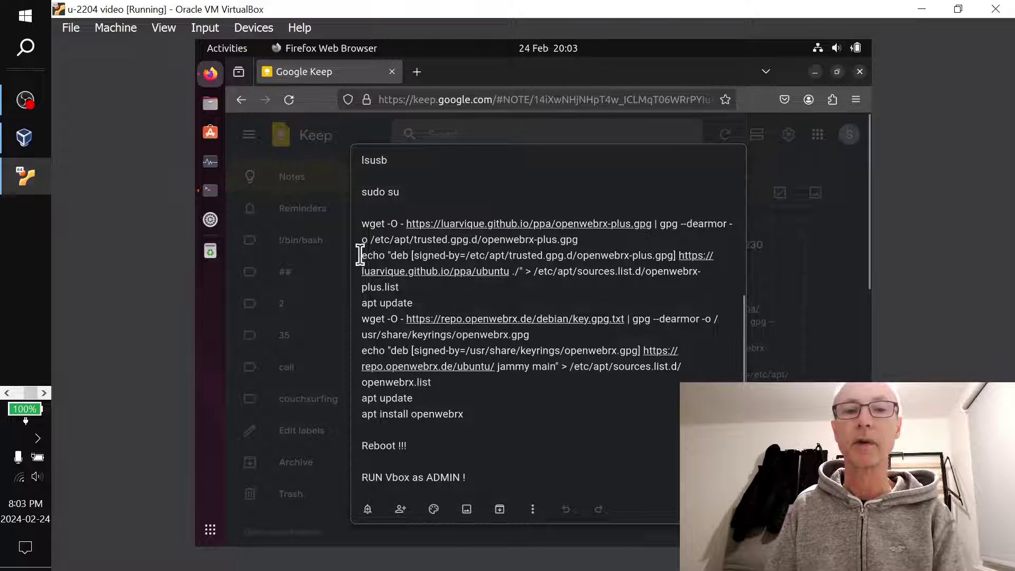
pyautogui.moveTo(358, 256); pyautogui.dragTo(561, 284)
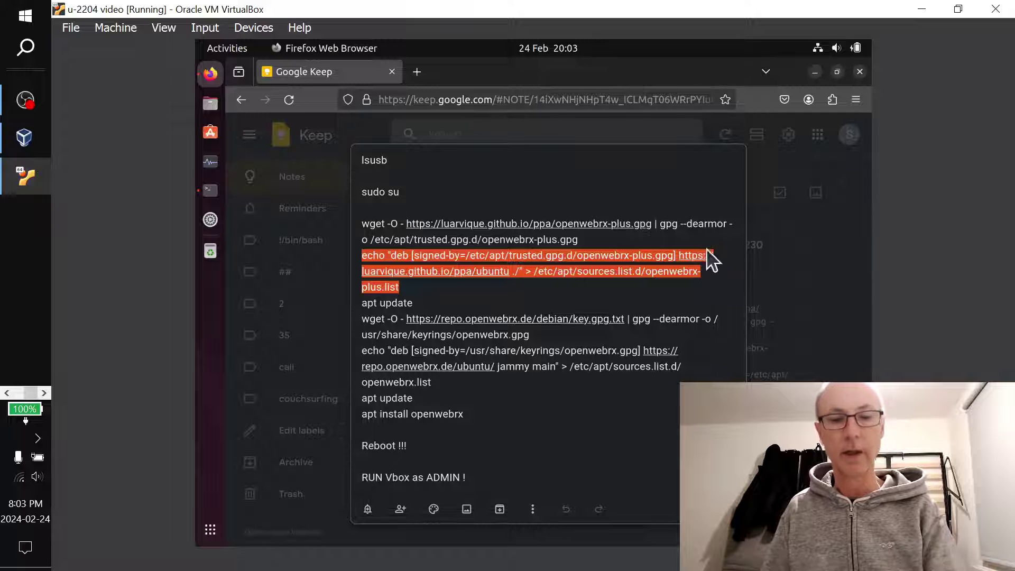
pyautogui.hotkey('alt', 'Tab')
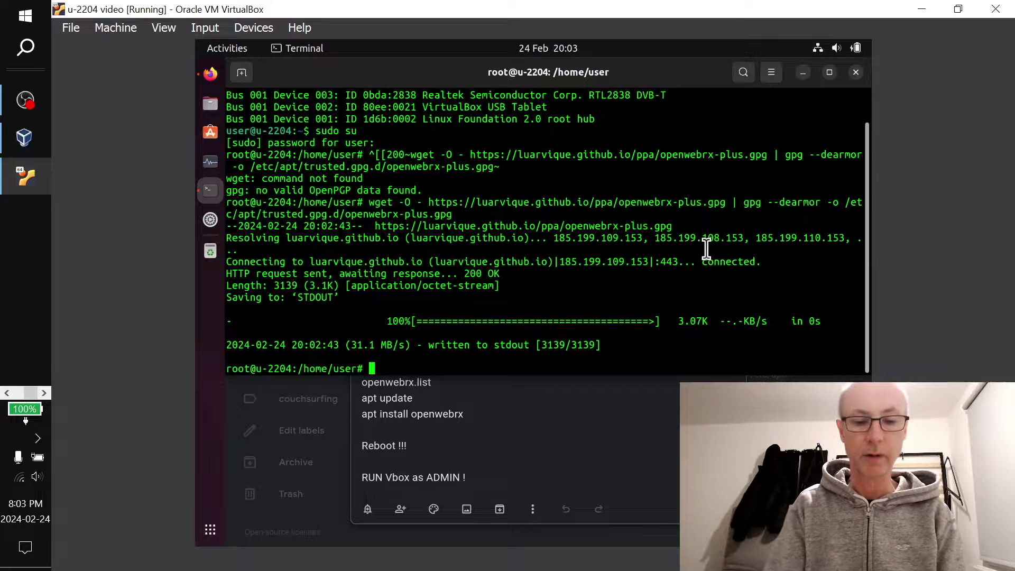
pyautogui.hotkey('ctrl', 'shift', 'v')
pyautogui.press('Return')
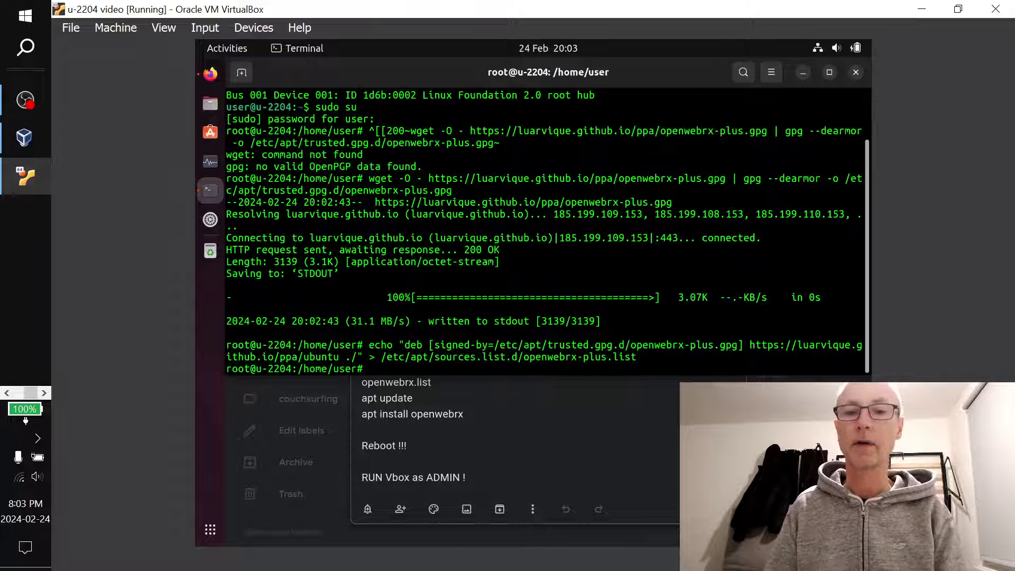
# Run apt update to refresh package lists, then select the next wget key command in the note
pyautogui.hotkey('alt', 'Tab')
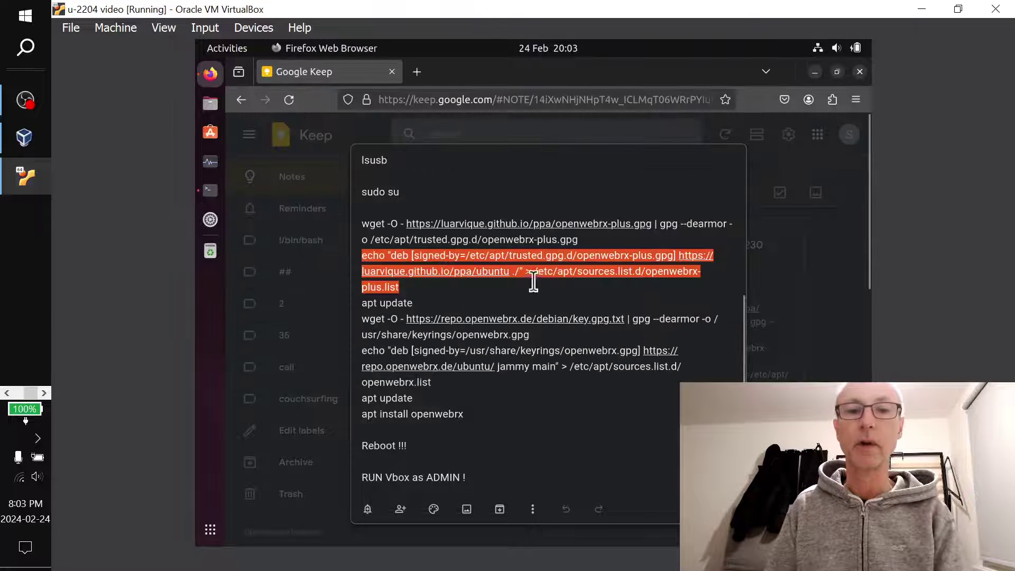
pyautogui.hotkey('alt', 'Tab')
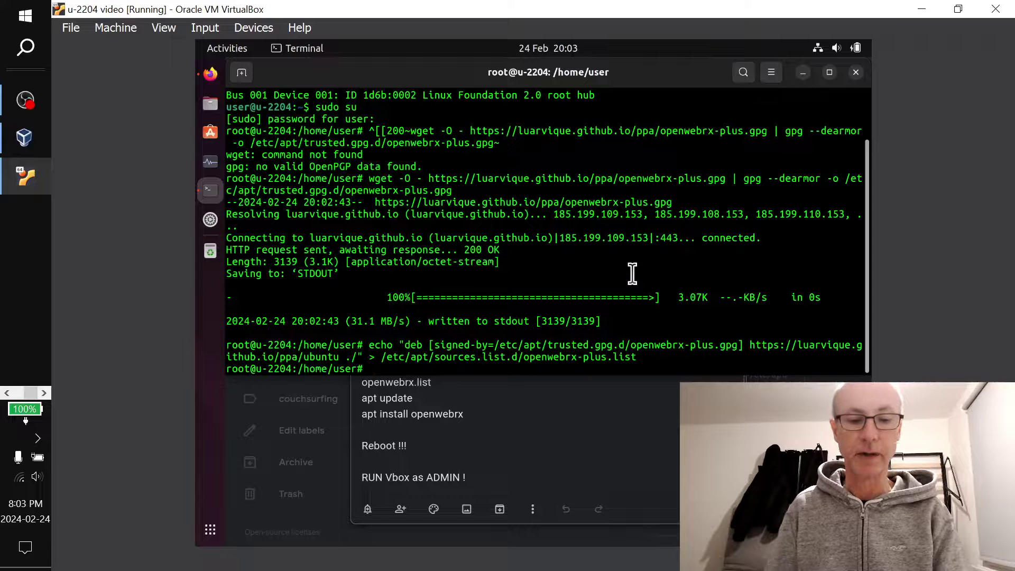
pyautogui.write('apt upda')
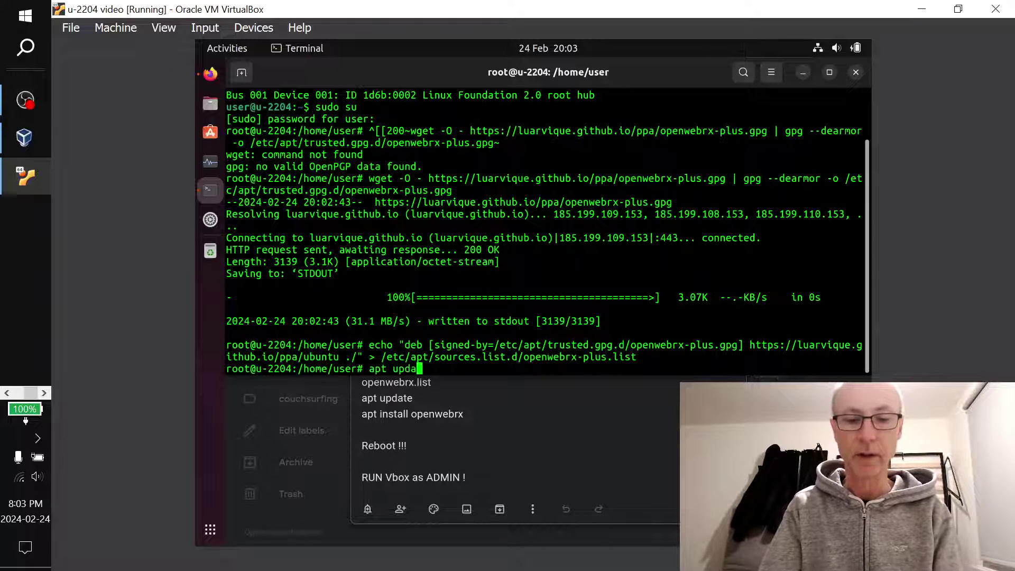
pyautogui.write('te')
pyautogui.press('Return')
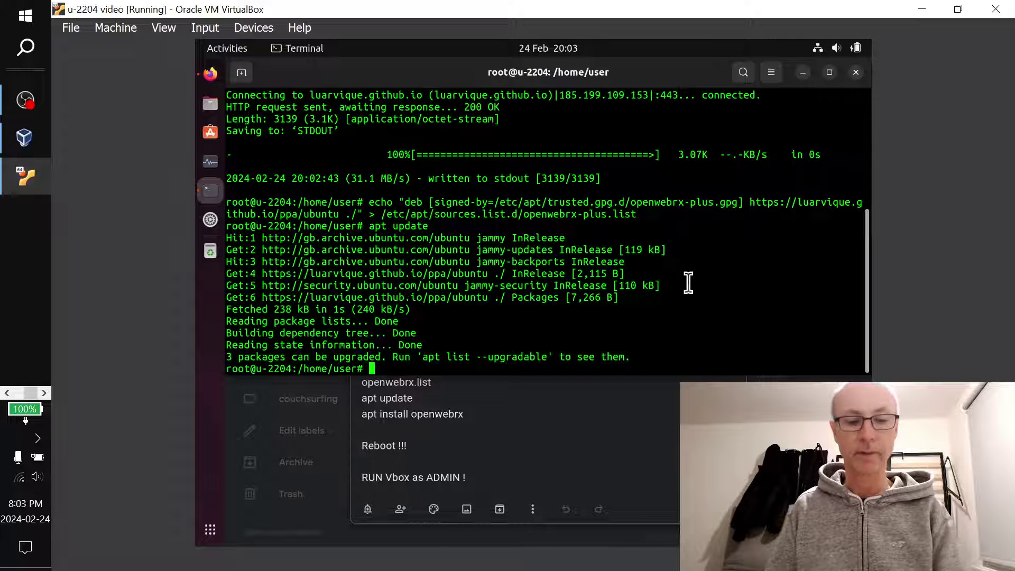
pyautogui.hotkey('alt', 'Tab')
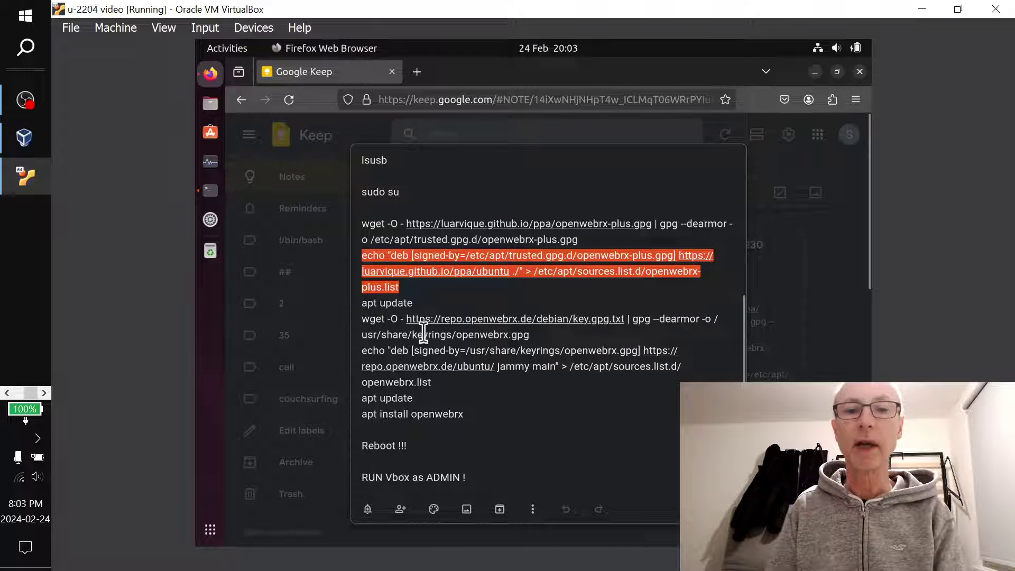
pyautogui.moveTo(359, 319); pyautogui.dragTo(537, 334)
pyautogui.hotkey('ctrl', 'c')
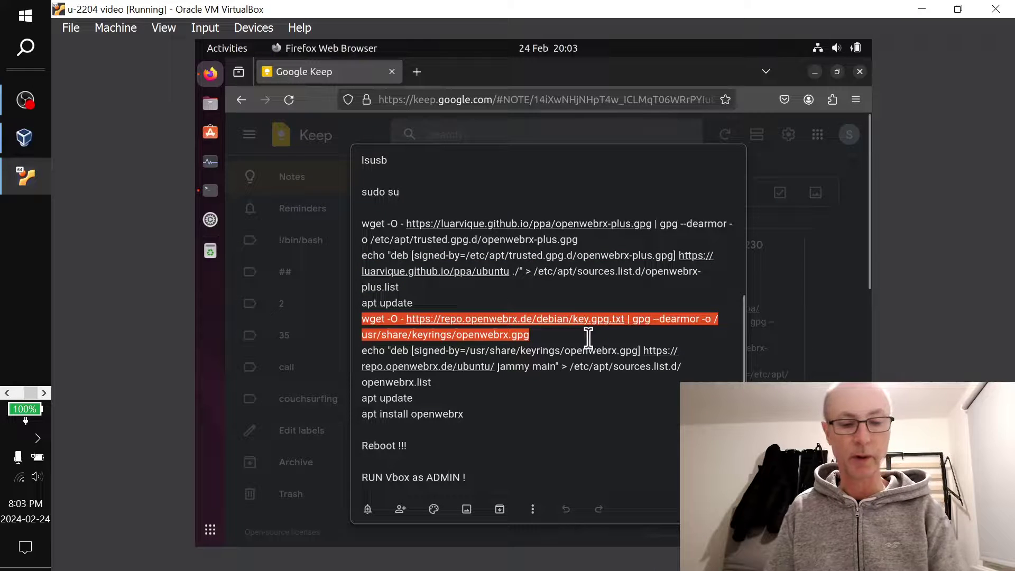
# Run the copied wget command to fetch the OpenWebRX signing key
pyautogui.hotkey('alt', 'Tab')
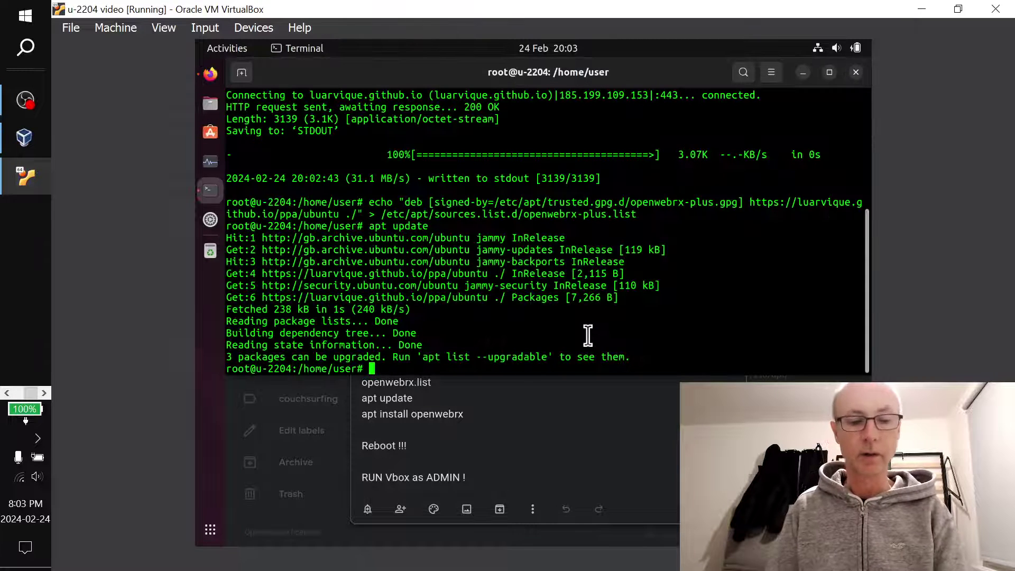
pyautogui.hotkey('ctrl', 'shift', 'v')
pyautogui.press('Return')
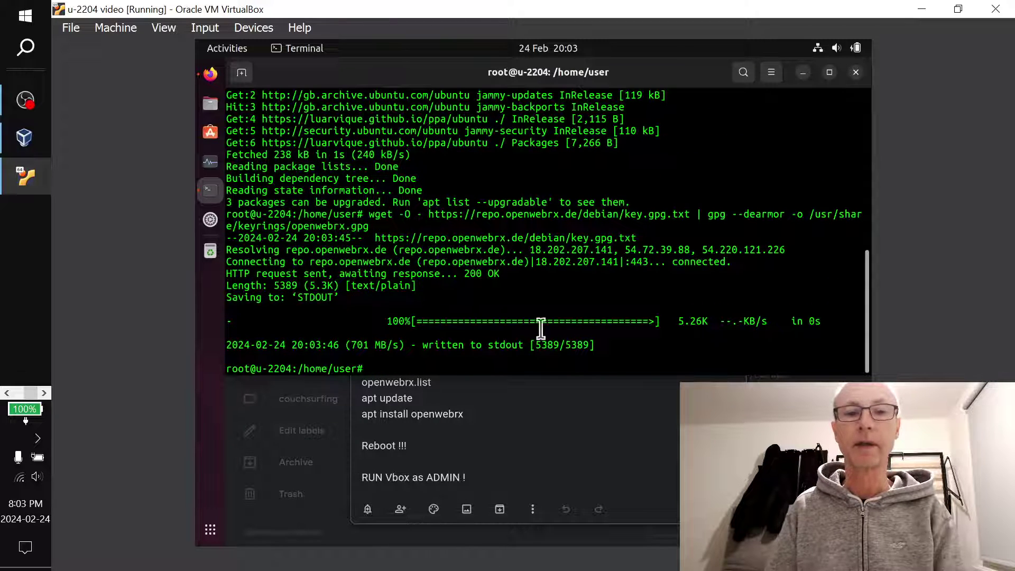
# Copy the repository echo line from the note and run it to create openwebrx.list
pyautogui.hotkey('alt', 'Tab')
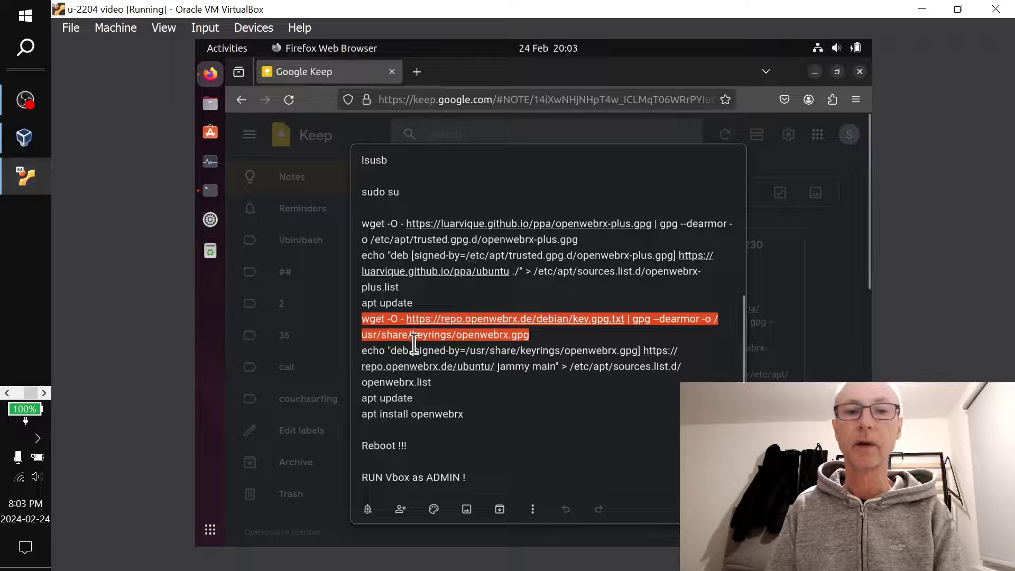
pyautogui.moveTo(362, 351); pyautogui.dragTo(698, 366)
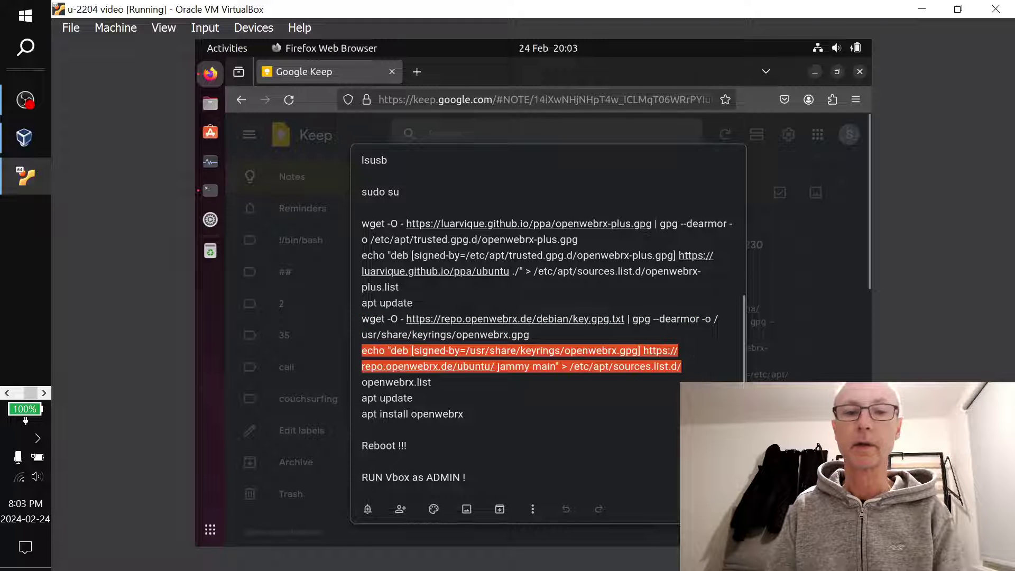
pyautogui.keyDown('shift'); pyautogui.click(475, 384); pyautogui.keyUp('shift')
pyautogui.hotkey('ctrl', 'c')
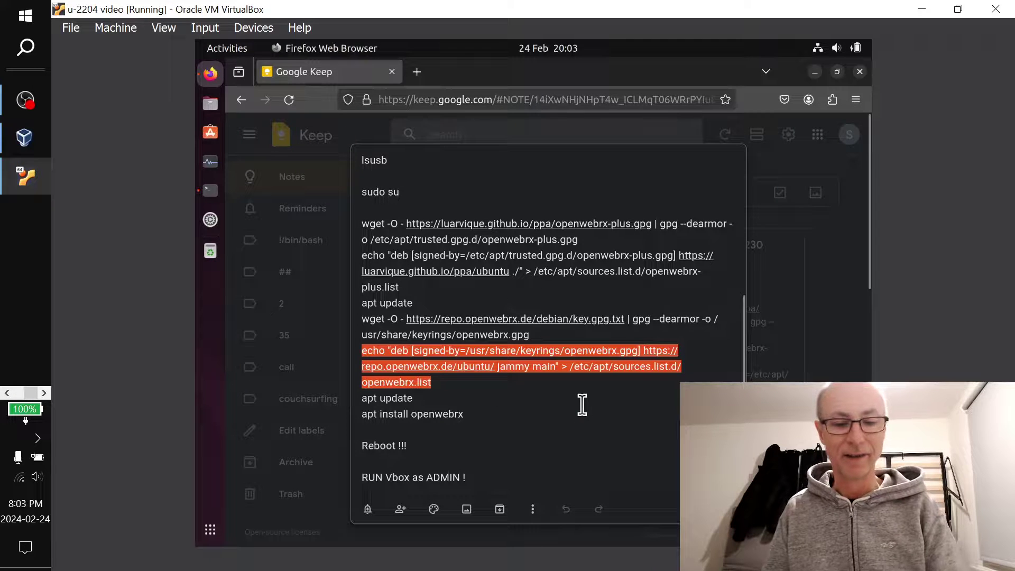
pyautogui.hotkey('alt', 'Tab')
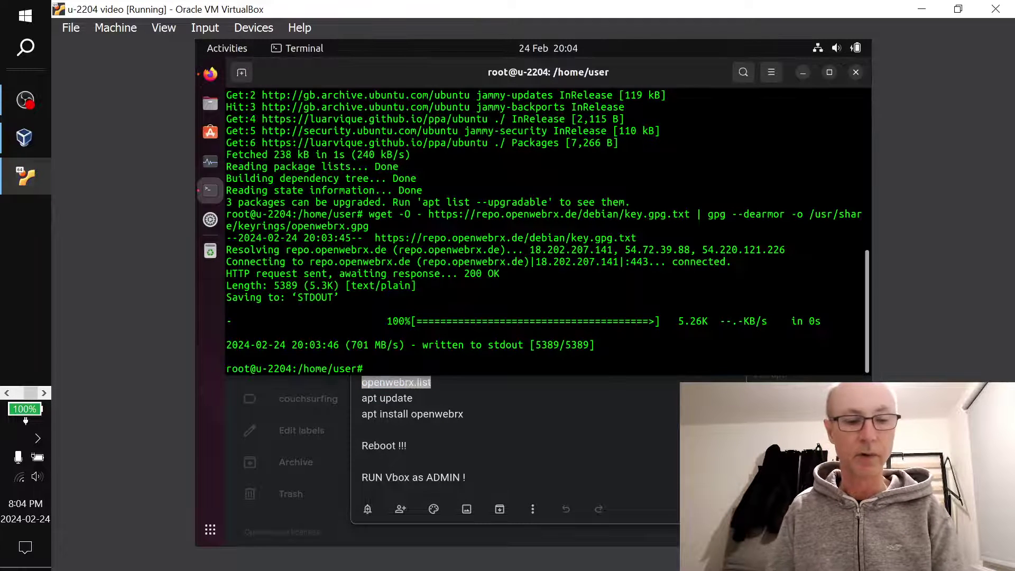
pyautogui.hotkey('ctrl', 'shift', 'v')
pyautogui.press('Return')
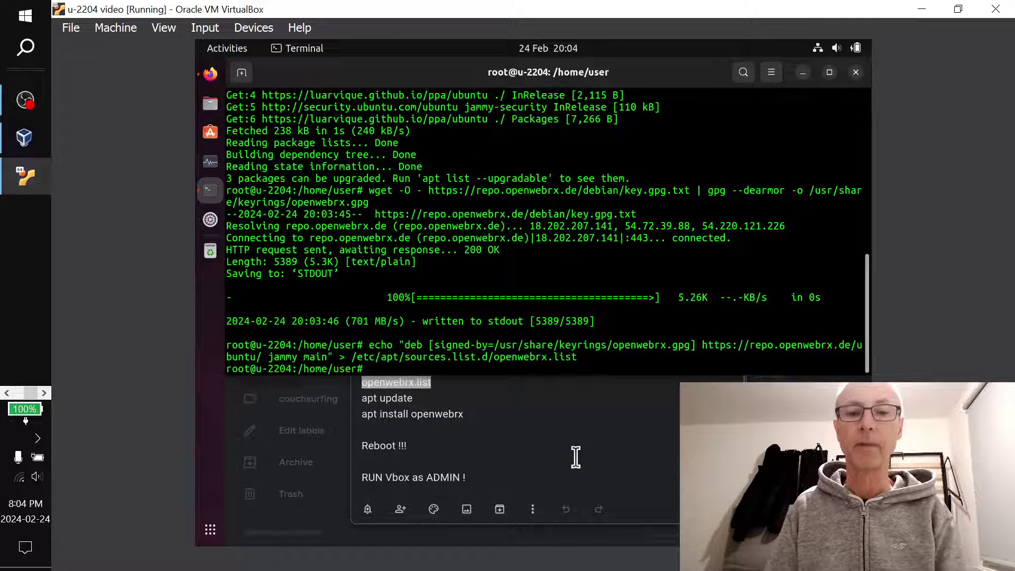
# Rerun apt update from command history to fetch the repo.openwebrx.de jammy packages
pyautogui.press('Up')
pyautogui.press('Up')
pyautogui.press('Up')
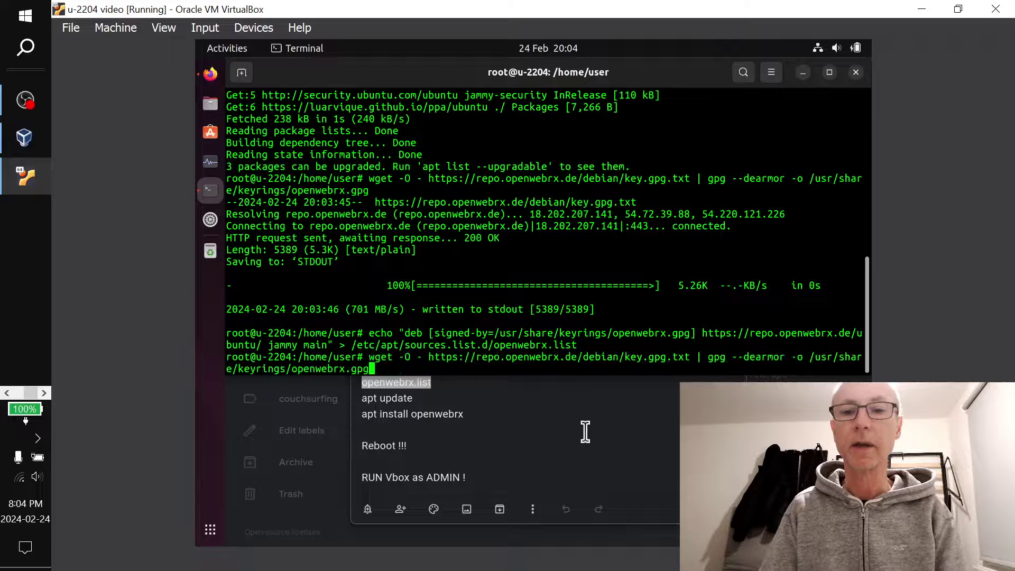
pyautogui.press('Return')
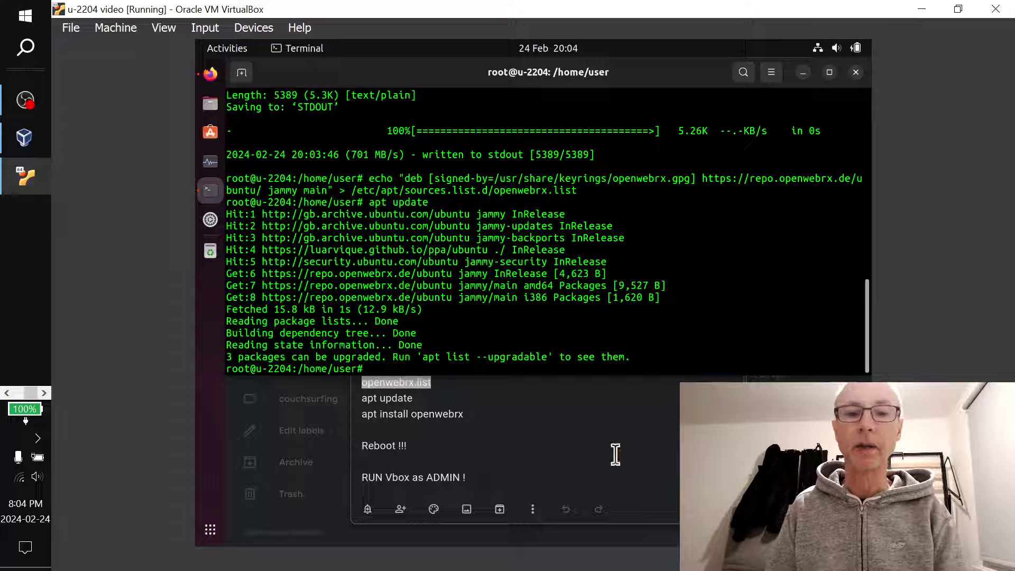
pyautogui.hotkey('alt', 'Tab')
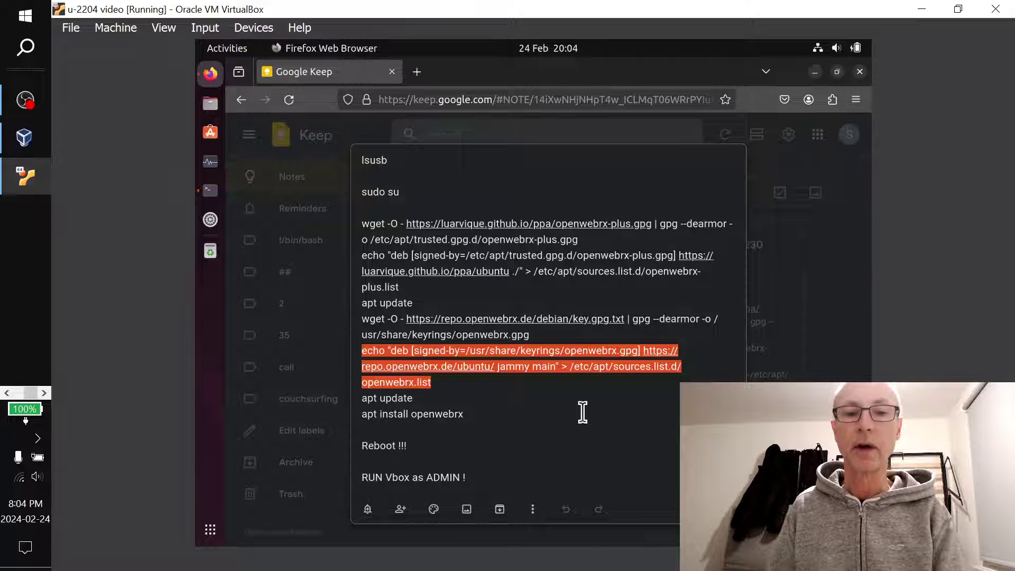
# Install openwebrx with apt install, accepting the packages and setting the web admin user's password
pyautogui.hotkey('alt', 'Tab')
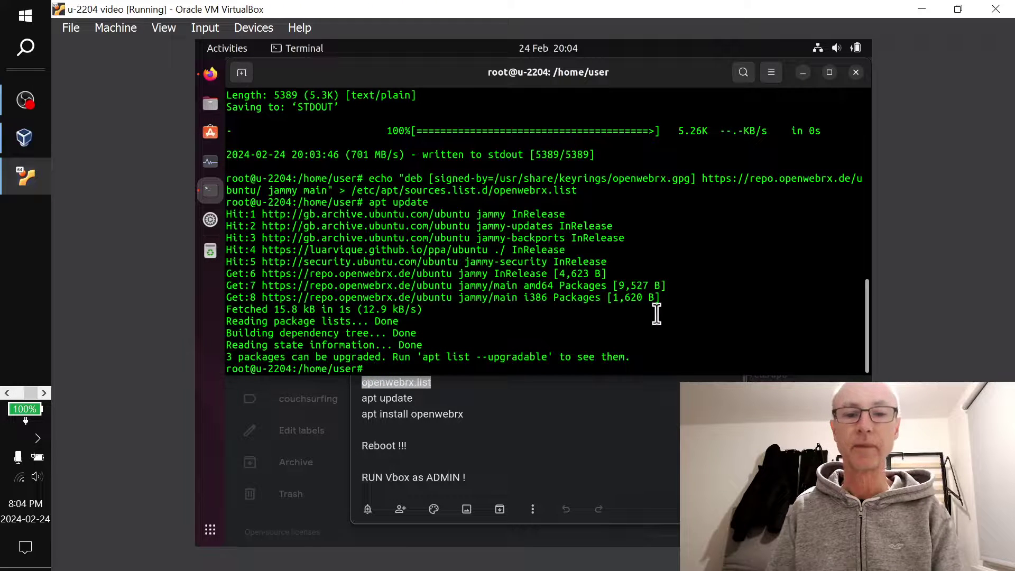
pyautogui.write('apt ins')
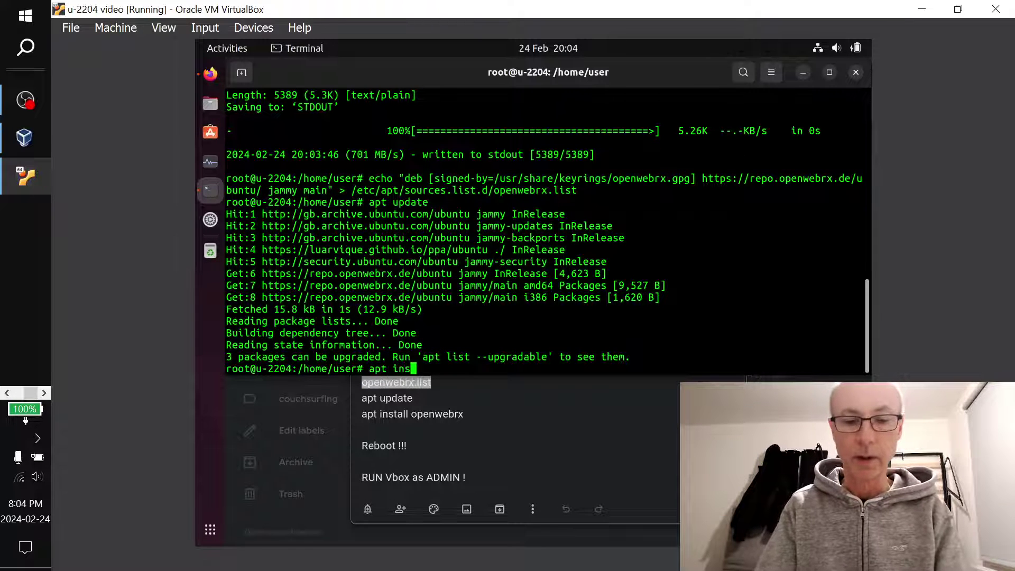
pyautogui.write('tall')
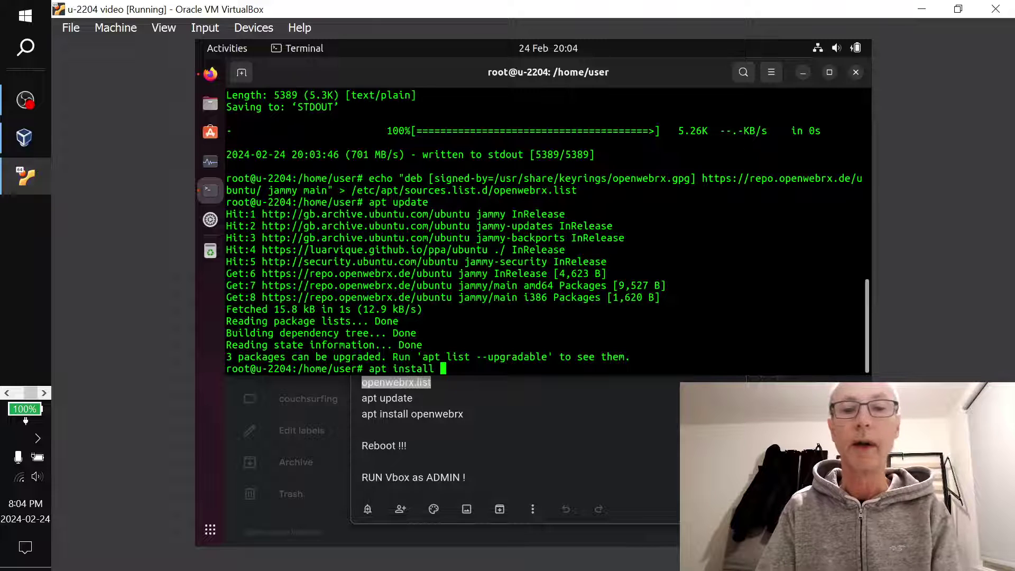
pyautogui.write(' openwebr')
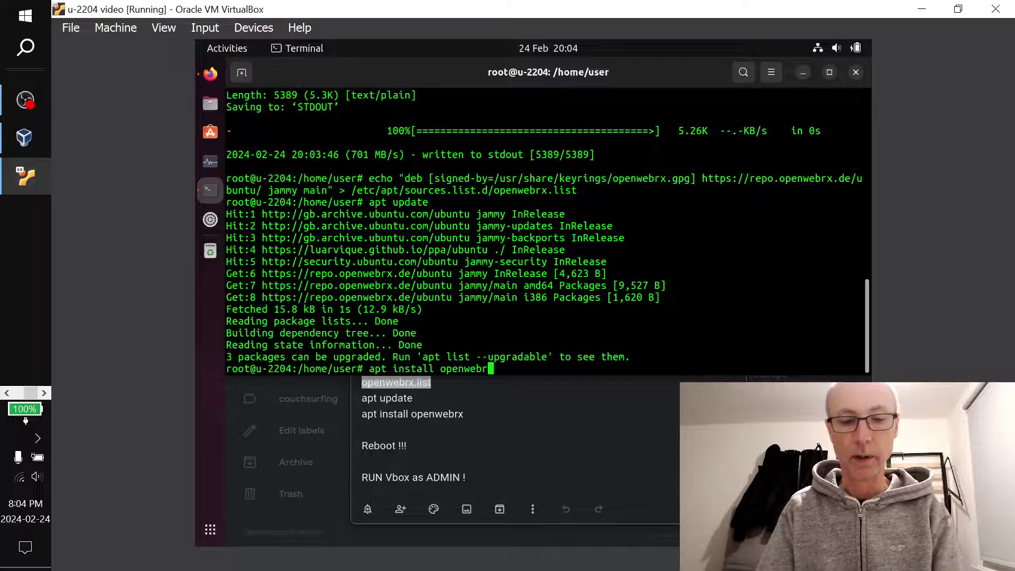
pyautogui.write('x')
pyautogui.press('Return')
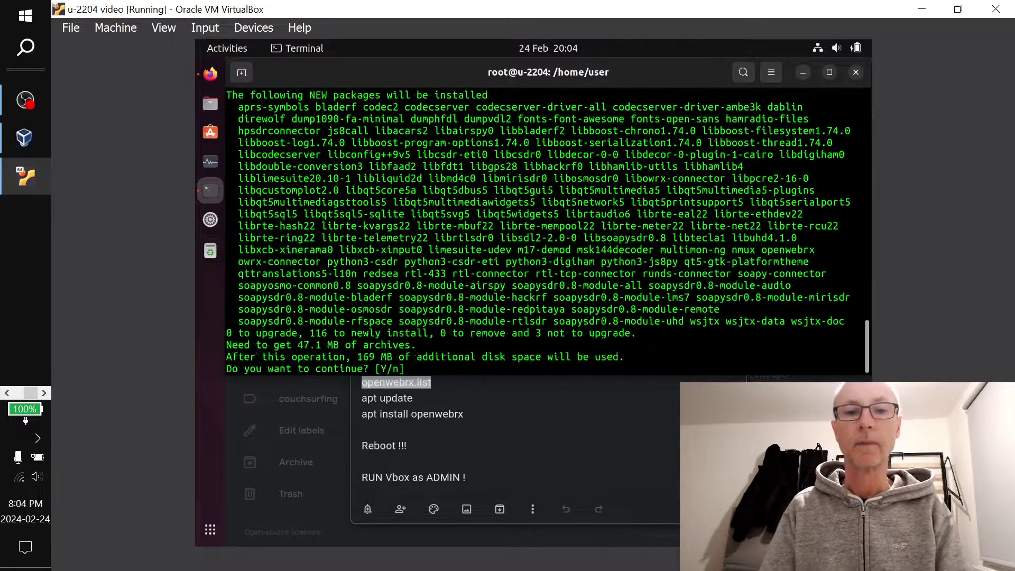
pyautogui.press('Return')
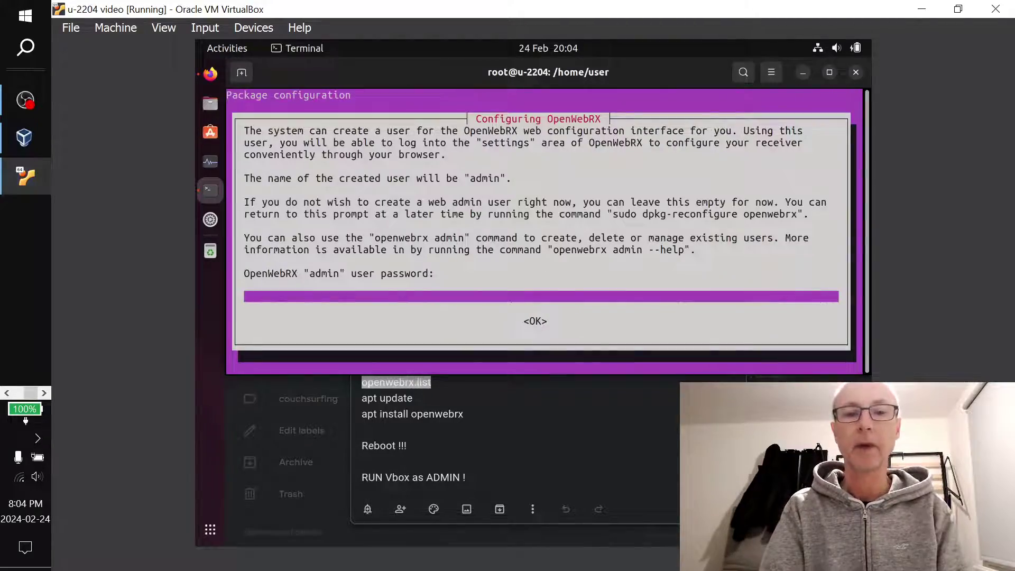
pyautogui.write('*')
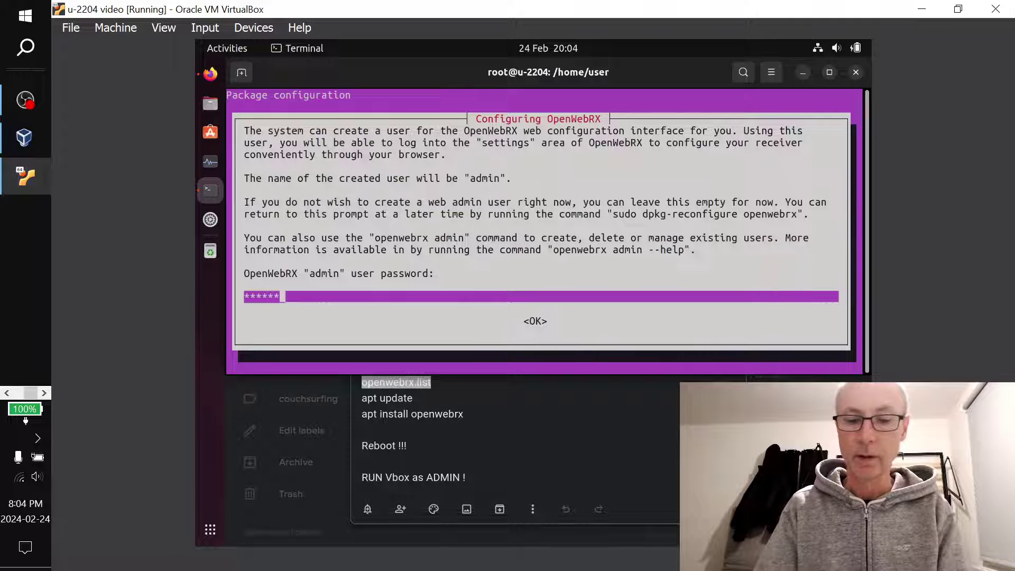
pyautogui.press('Return')
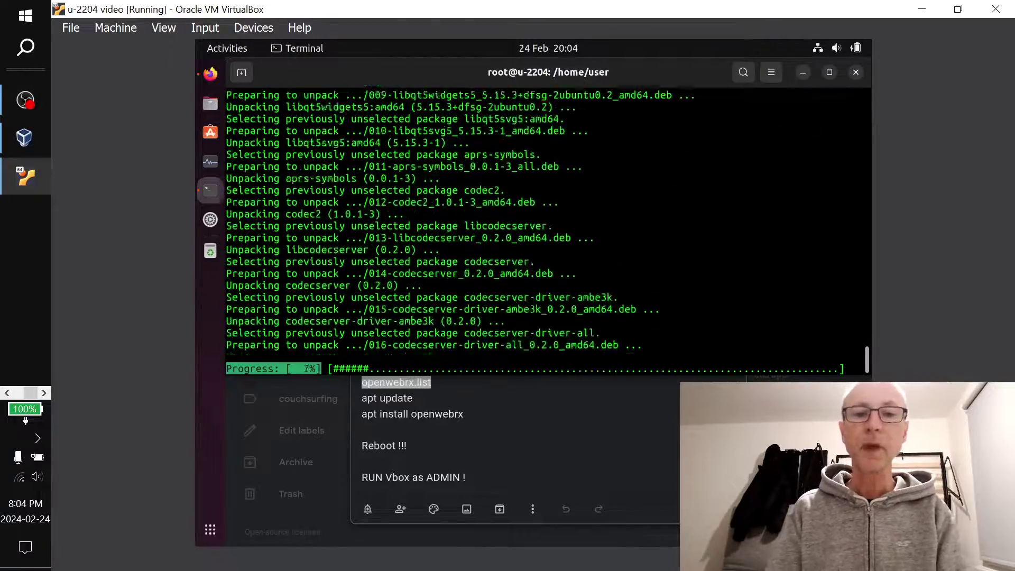
pyautogui.hotkey('alt', 'Tab')
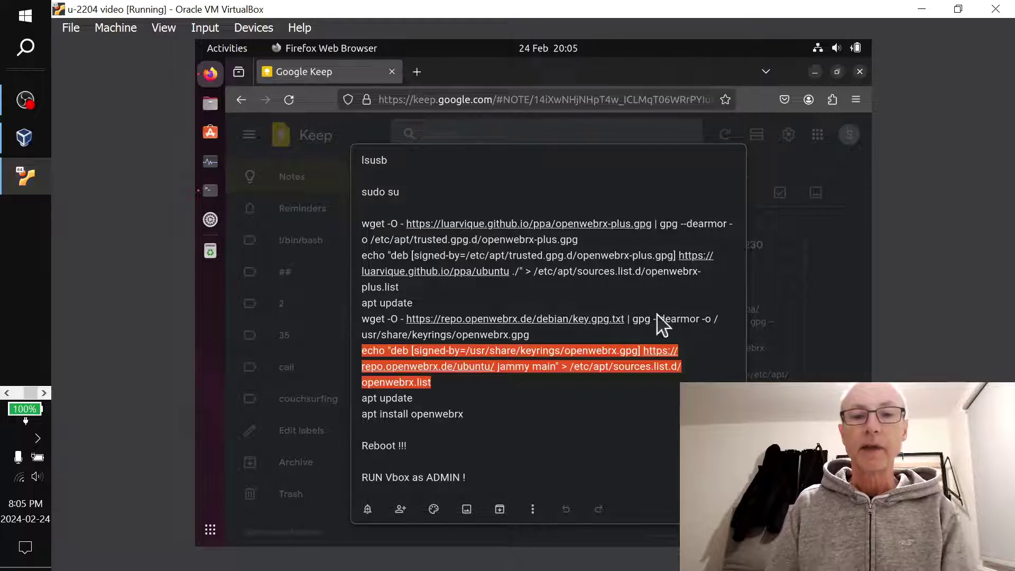
pyautogui.hotkey('alt', 'Tab')
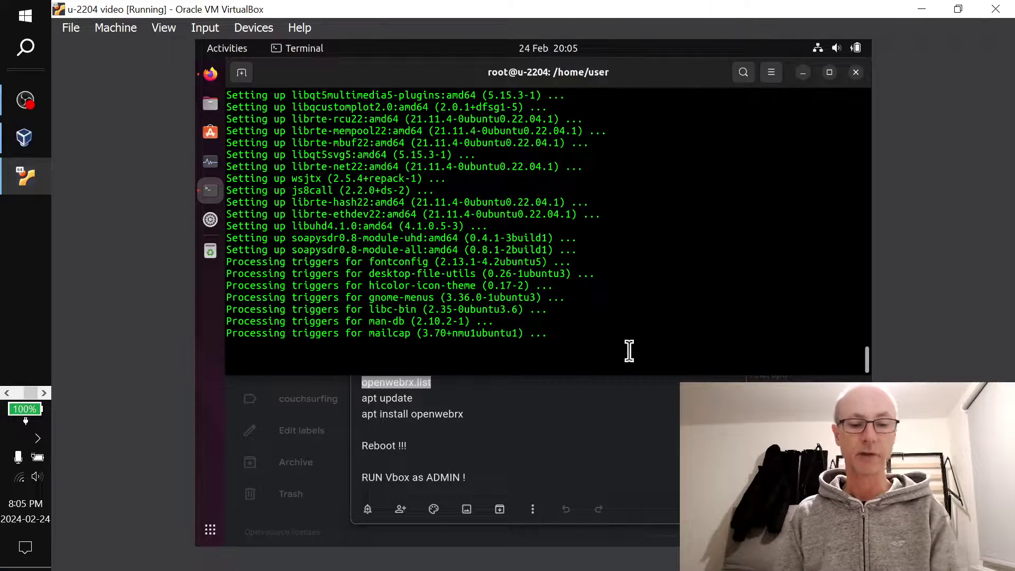
pyautogui.hotkey('alt', 'Tab')
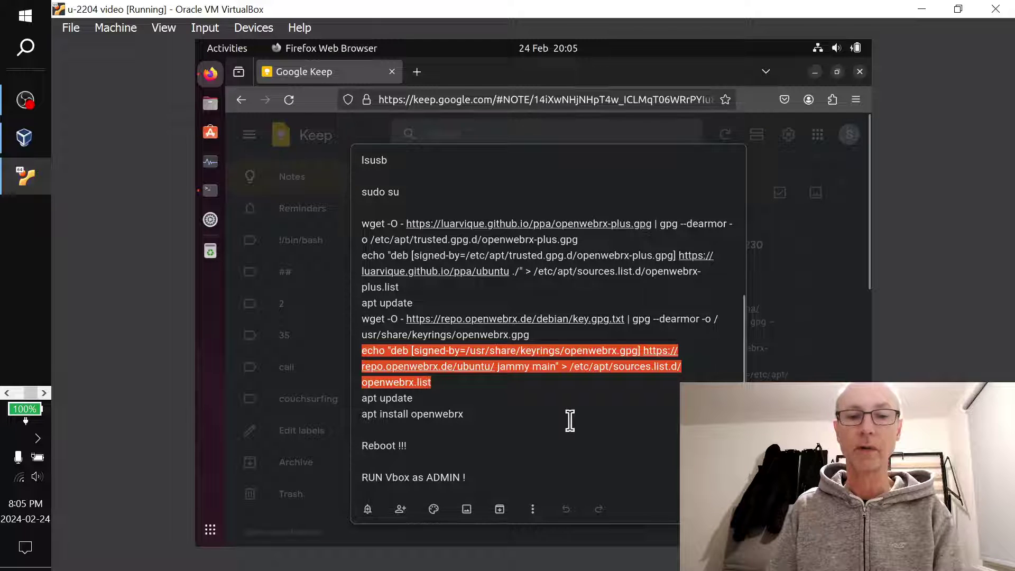
pyautogui.hotkey('alt', 'Tab')
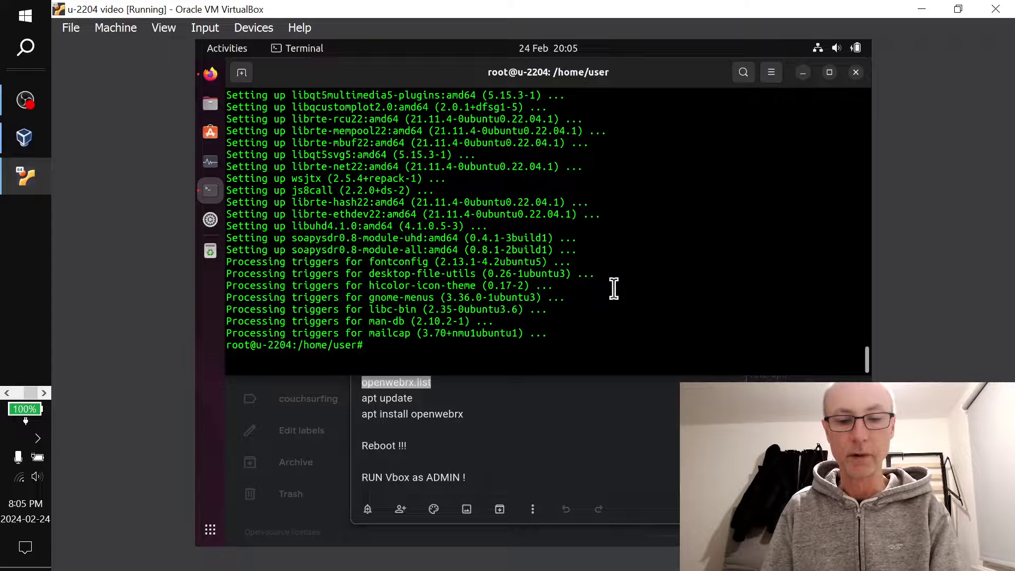
# Reboot the Ubuntu guest and bring up VirtualBox Manager showing u-2204 video running
pyautogui.write('reboot')
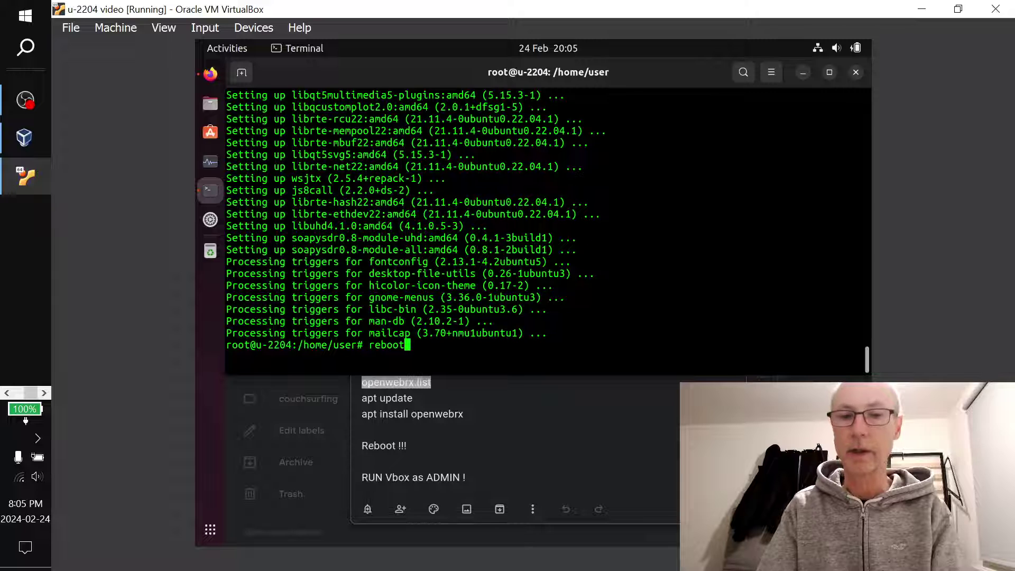
pyautogui.press('Return')
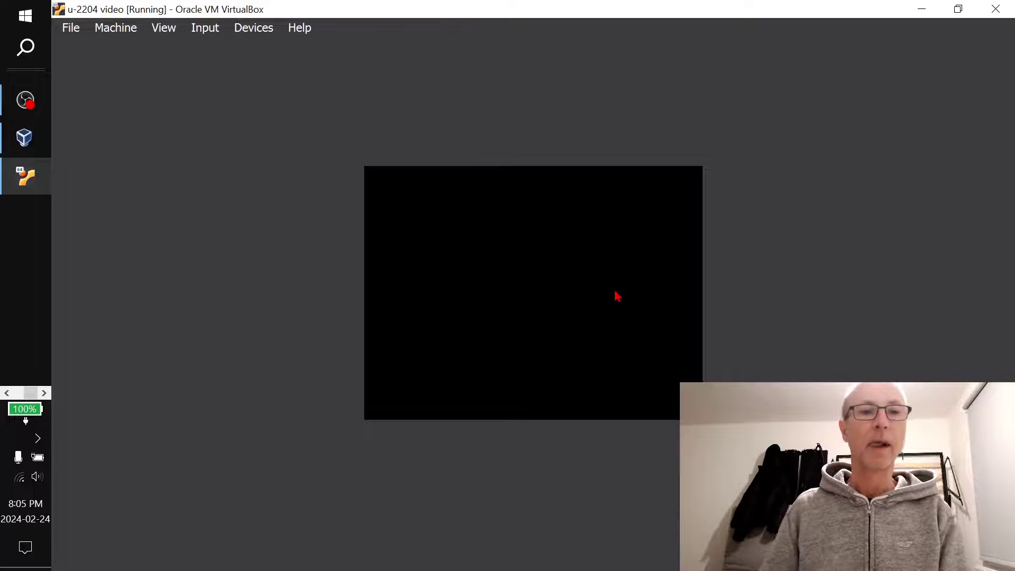
pyautogui.click(37, 147)
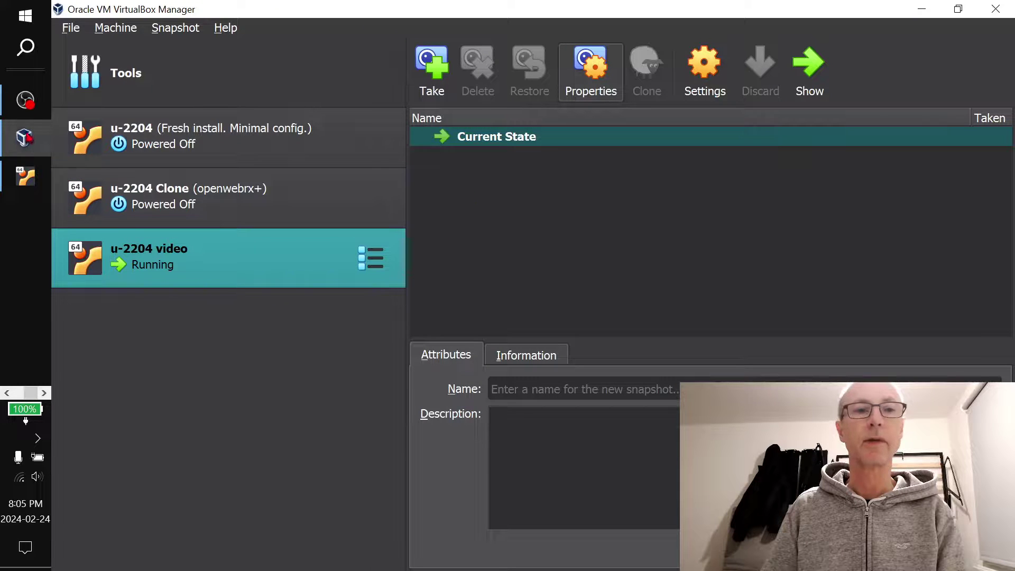
# Scroll the Keep note in Edge to the LAN access URL, then return to the VM window
pyautogui.click(4, 392)
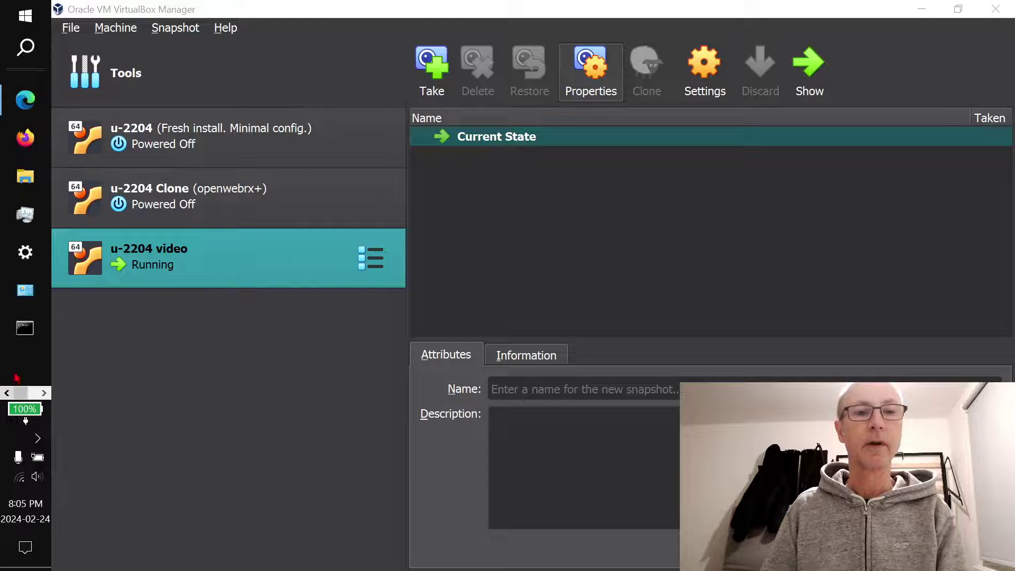
pyautogui.click(35, 109)
pyautogui.scroll(-2, 625, 324)
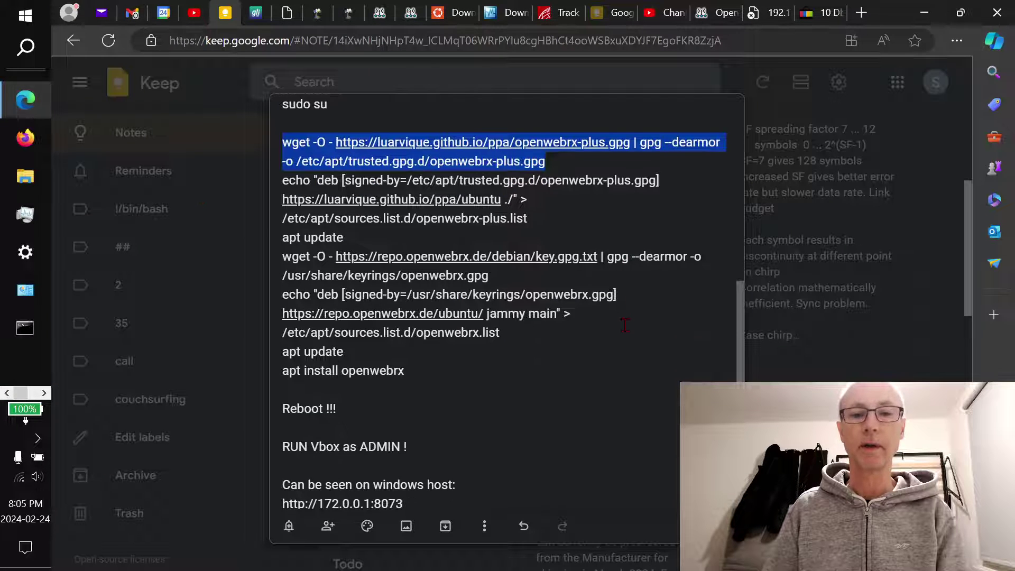
pyautogui.scroll(-2, 625, 324)
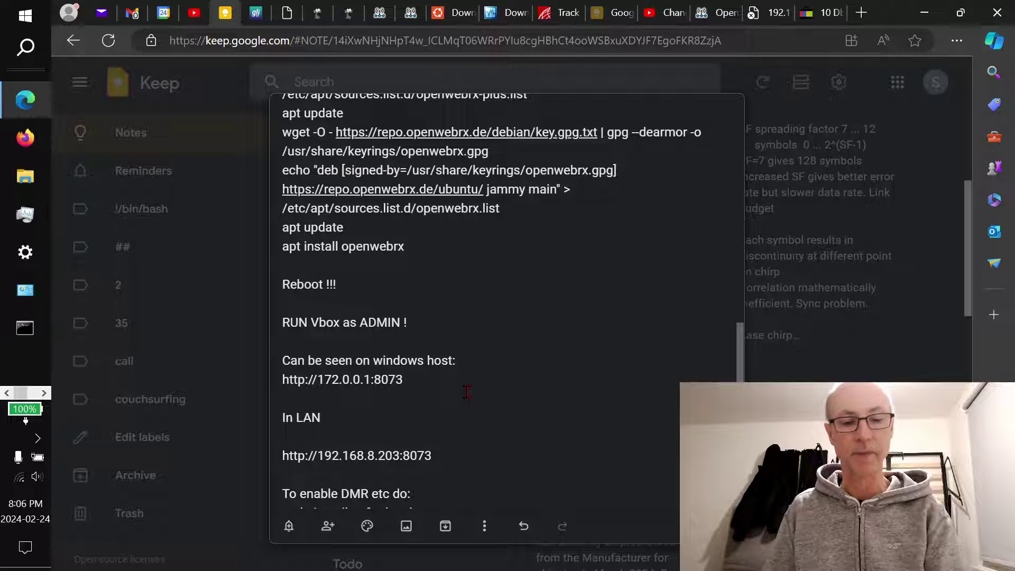
pyautogui.hotkey('alt', 'Tab')
pyautogui.hotkey('alt', 'Tab')
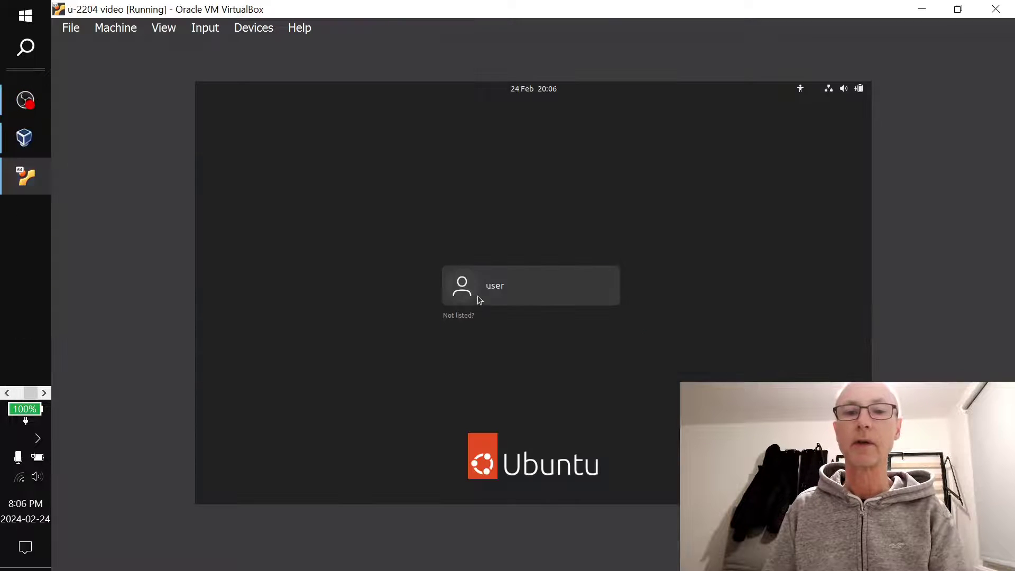
# Choose the user account and enter its password to log in to the Ubuntu desktop
pyautogui.click(480, 300)
pyautogui.write('••')
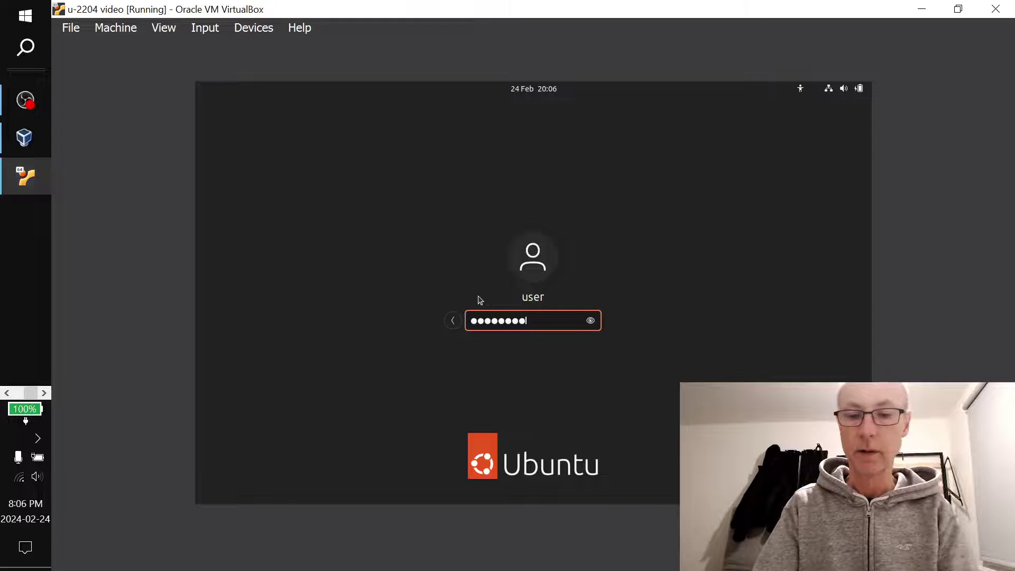
pyautogui.press('Return')
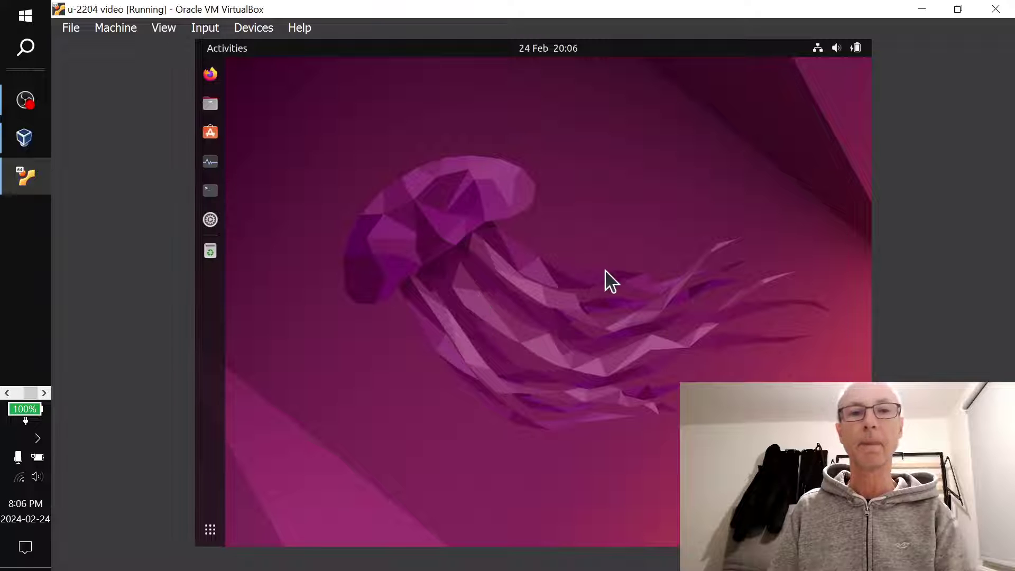
# Launch Firefox in the guest and load 127.0.0.1:8073 in a new tab
pyautogui.click(210, 73)
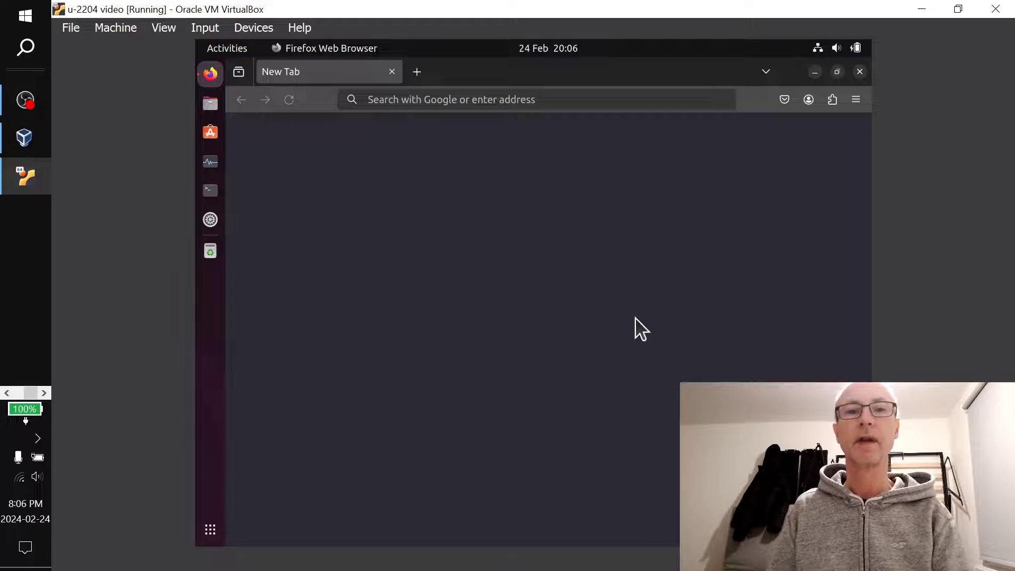
pyautogui.click(415, 72)
pyautogui.write('12')
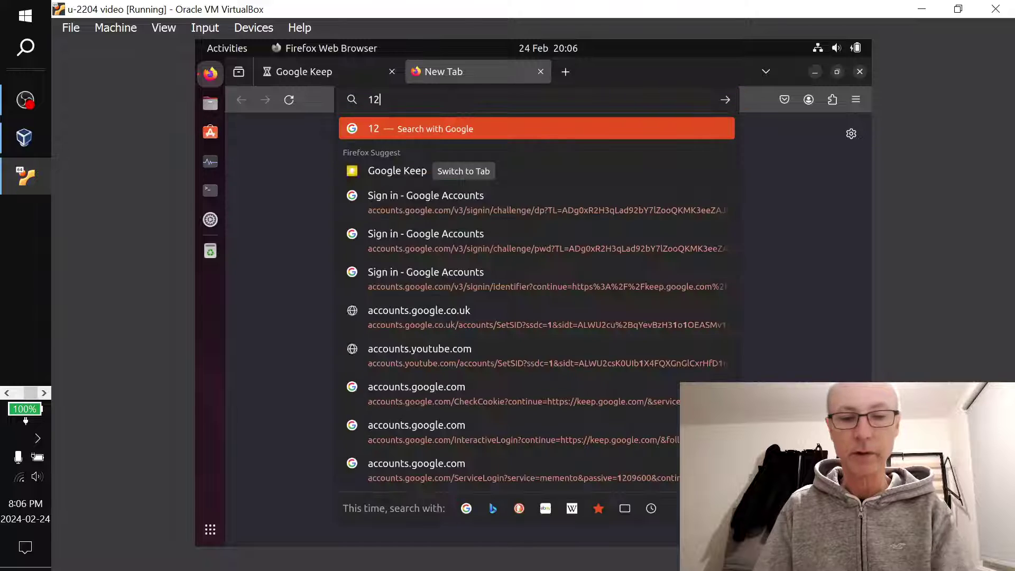
pyautogui.write('7')
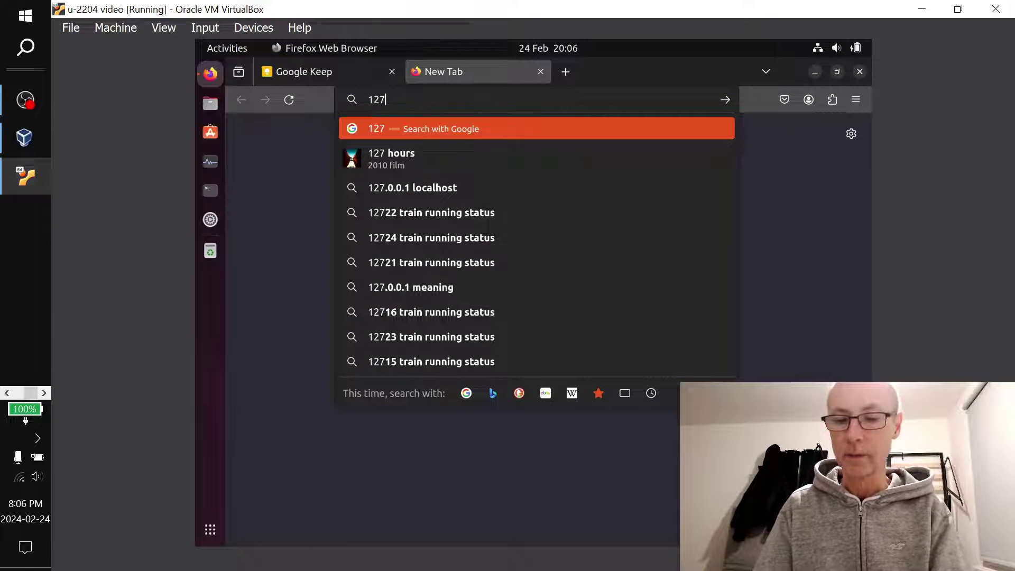
pyautogui.write('.0.')
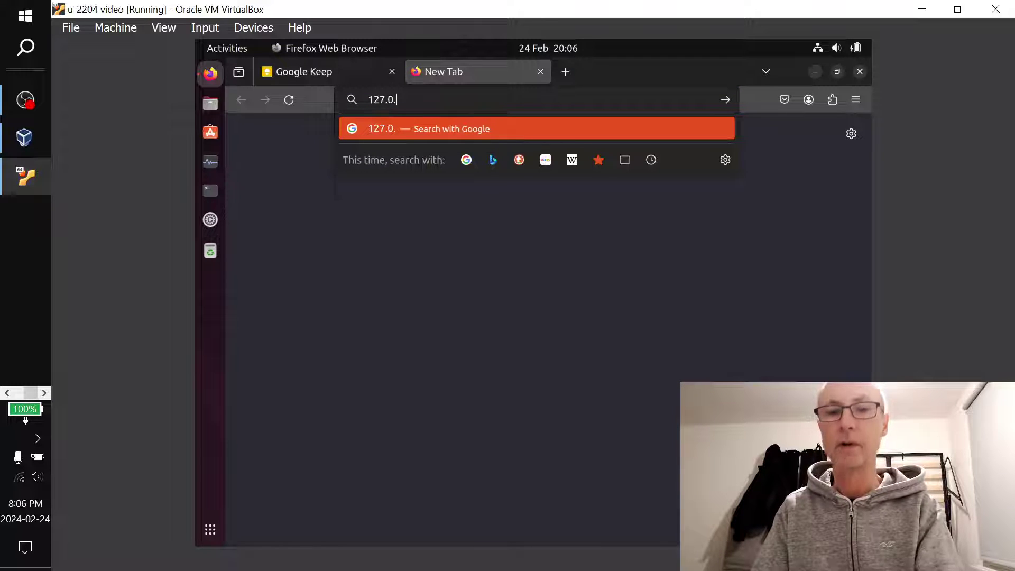
pyautogui.write('0.1')
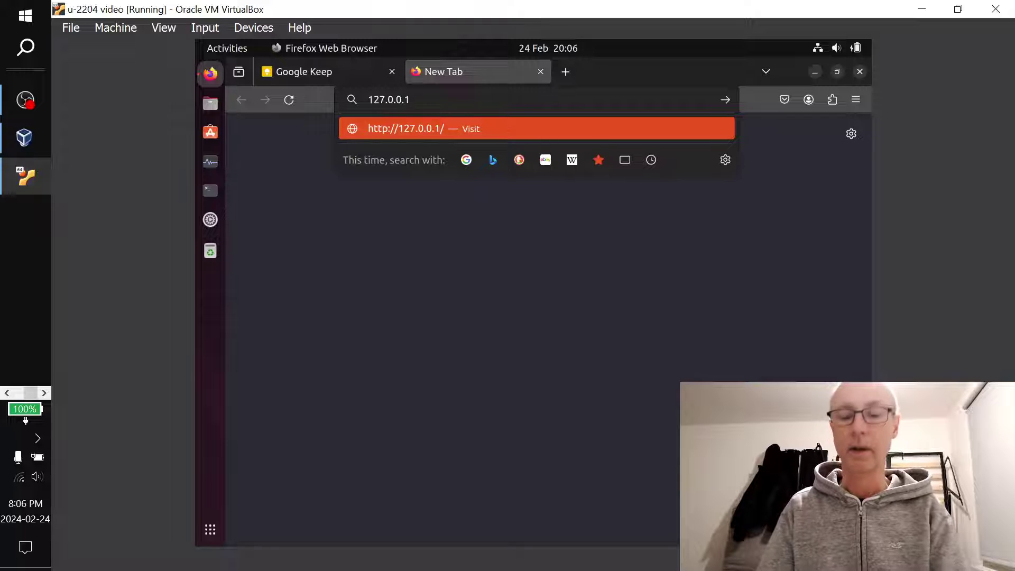
pyautogui.write(':80')
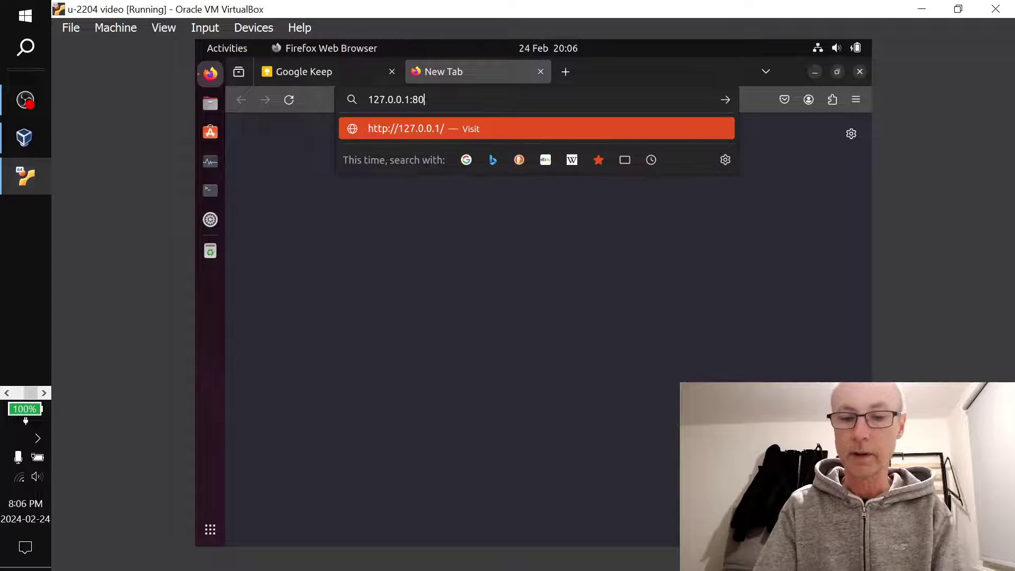
pyautogui.write('73')
pyautogui.press('Return')
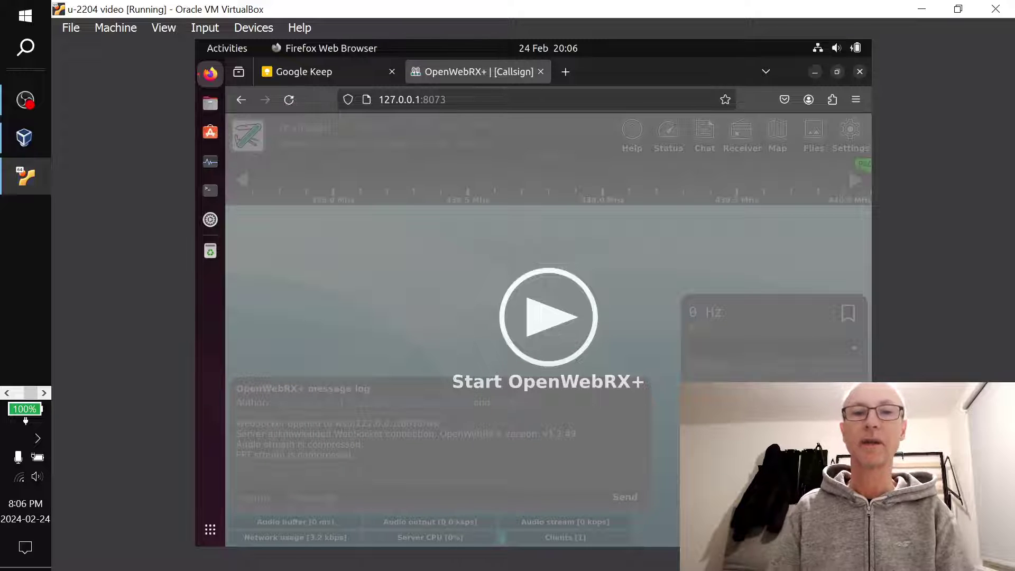
# Start the OpenWebRX+ receiver at 439.2750 MHz, briefly opening and closing the Chat message log
pyautogui.click(569, 337)
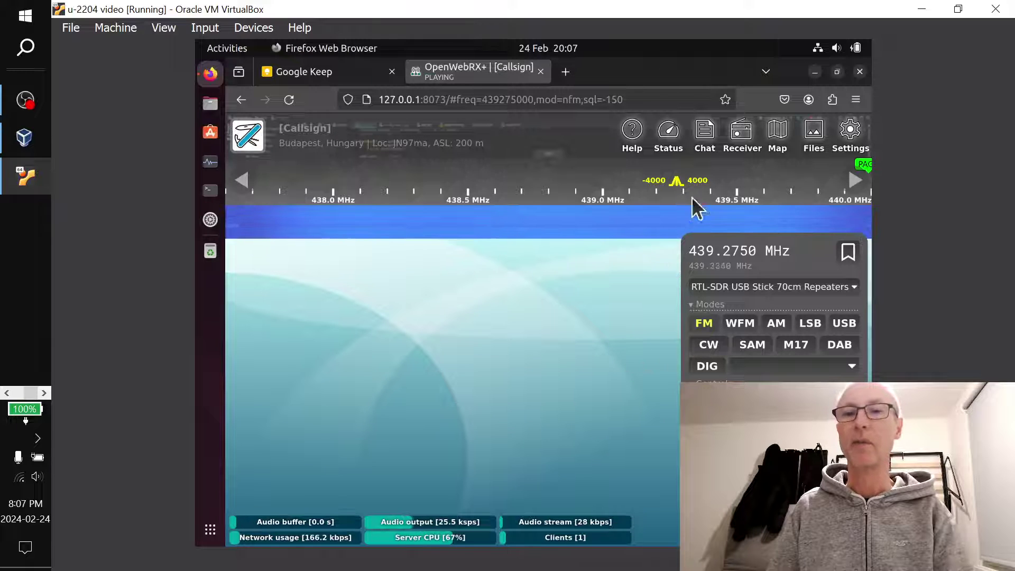
pyautogui.click(718, 133)
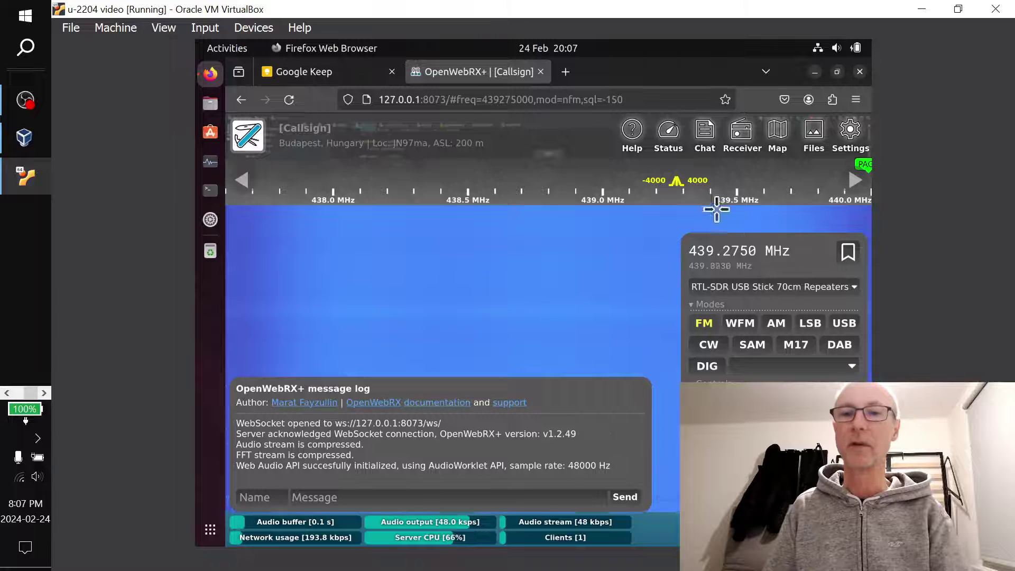
pyautogui.click(708, 142)
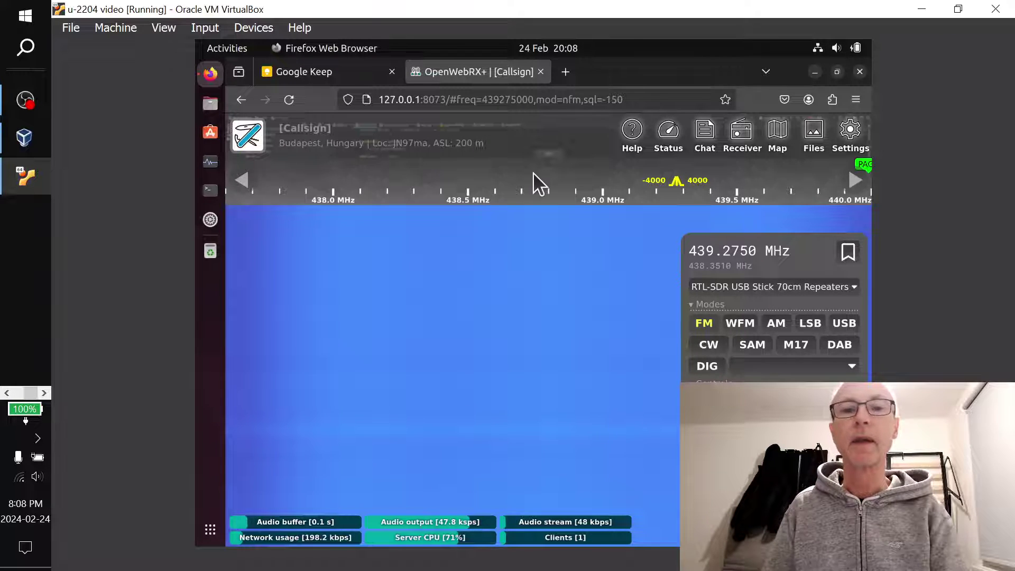
# Sign in to Settings with the admin username and password, letting Firefox save the login
pyautogui.click(860, 132)
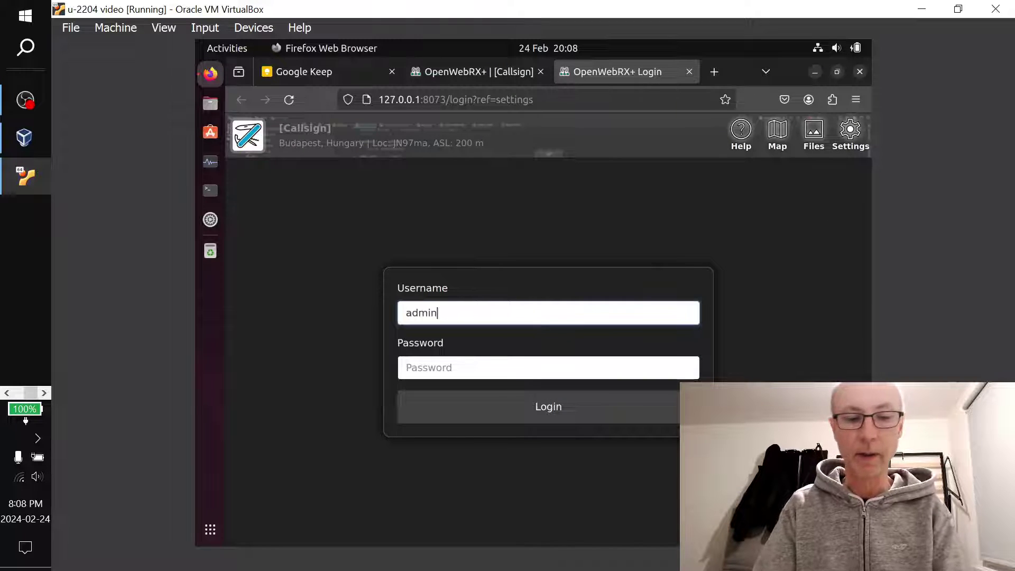
pyautogui.click(549, 367)
pyautogui.write('*')
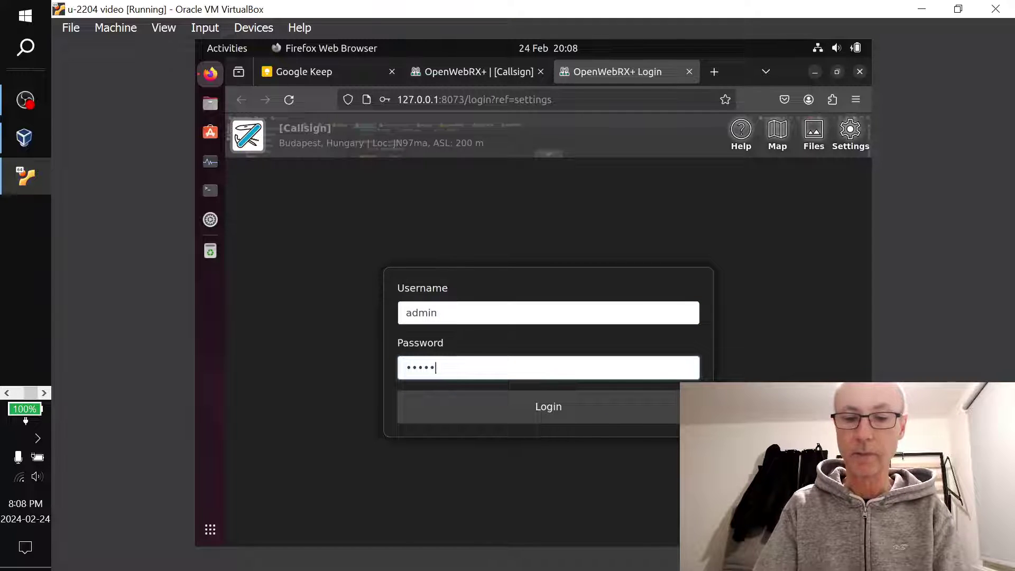
pyautogui.press('Return')
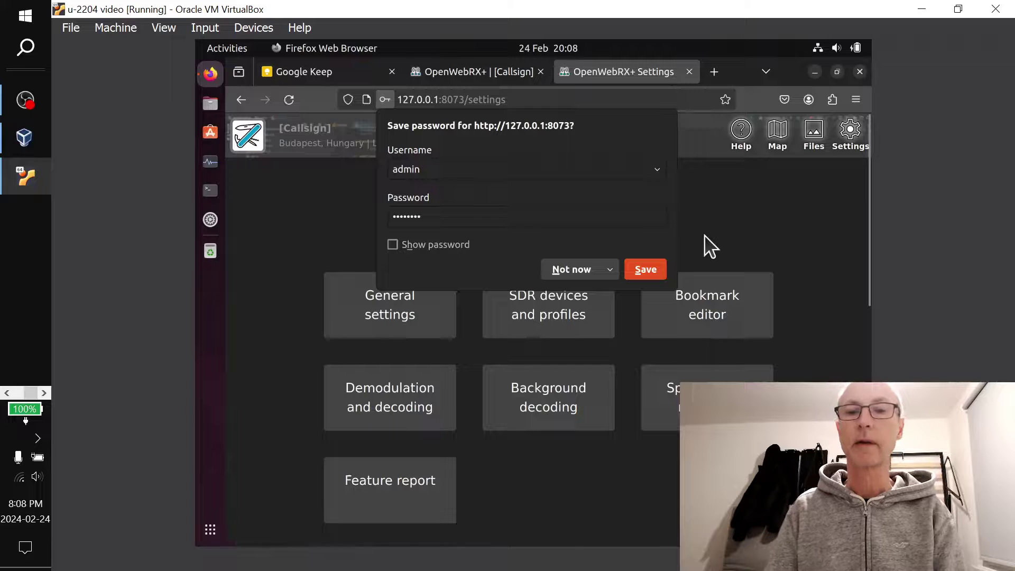
pyautogui.click(645, 269)
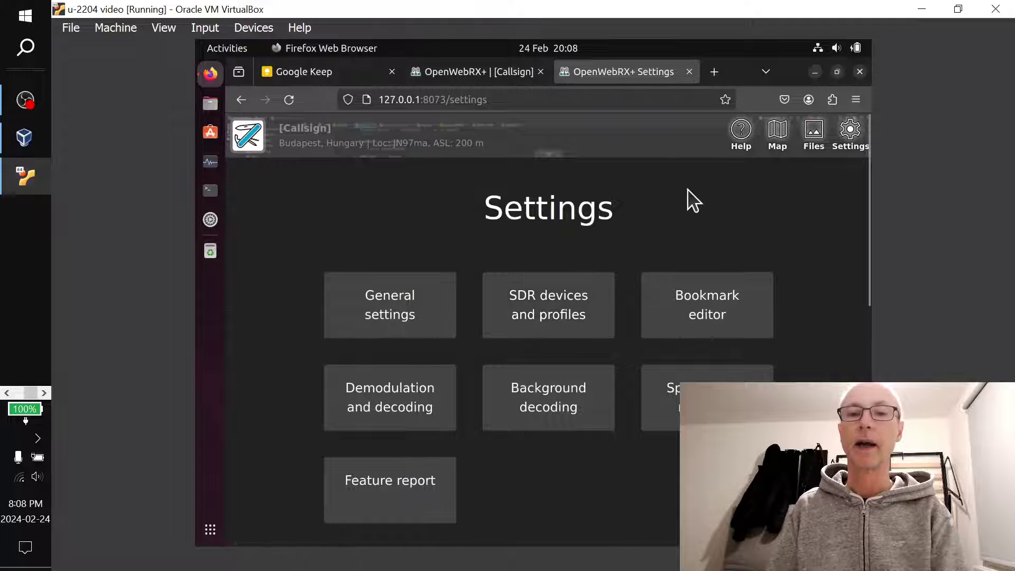
# Open the RTL-SDR USB Stick's 70cm Repeaters profile under SDR devices and profiles
pyautogui.click(577, 302)
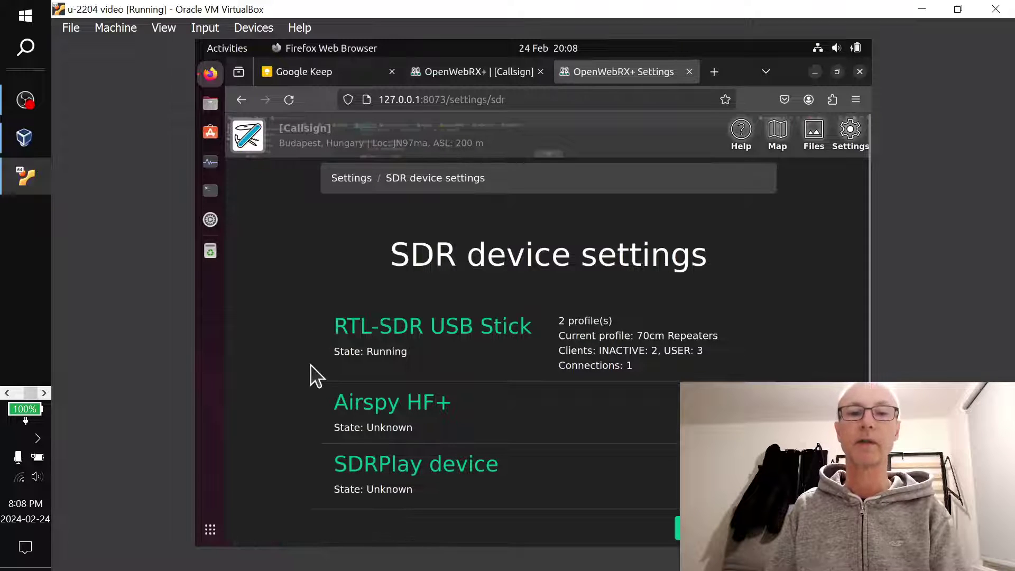
pyautogui.click(442, 327)
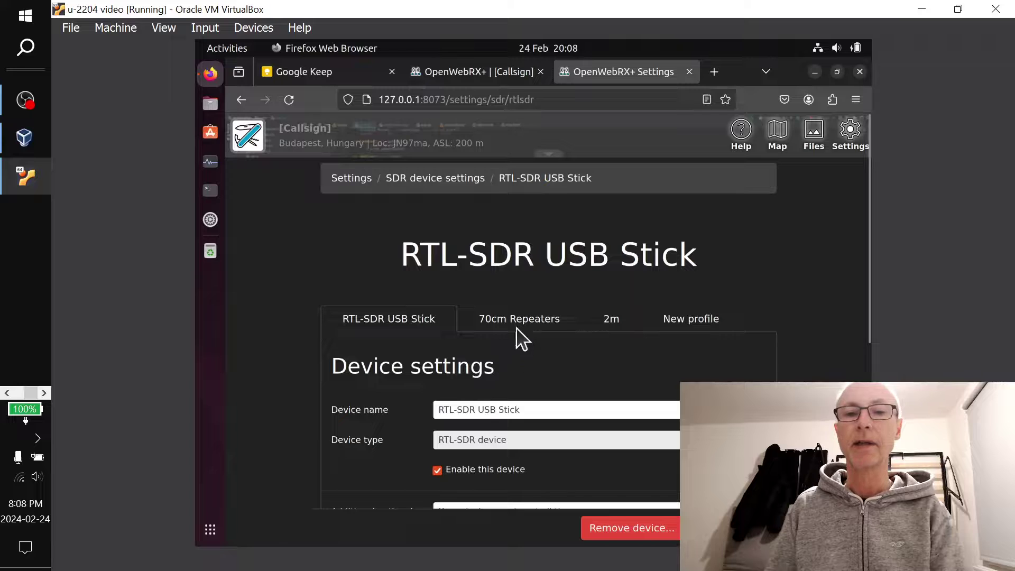
pyautogui.click(540, 324)
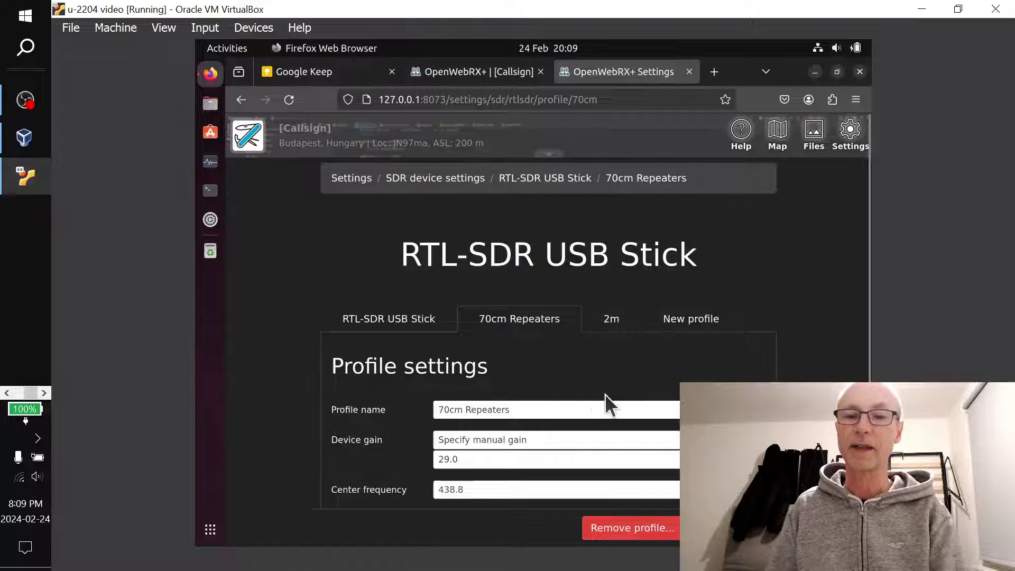
# Rename the profile to 868-870, remove its Device gain, and start a blank new profile
pyautogui.click(527, 410)
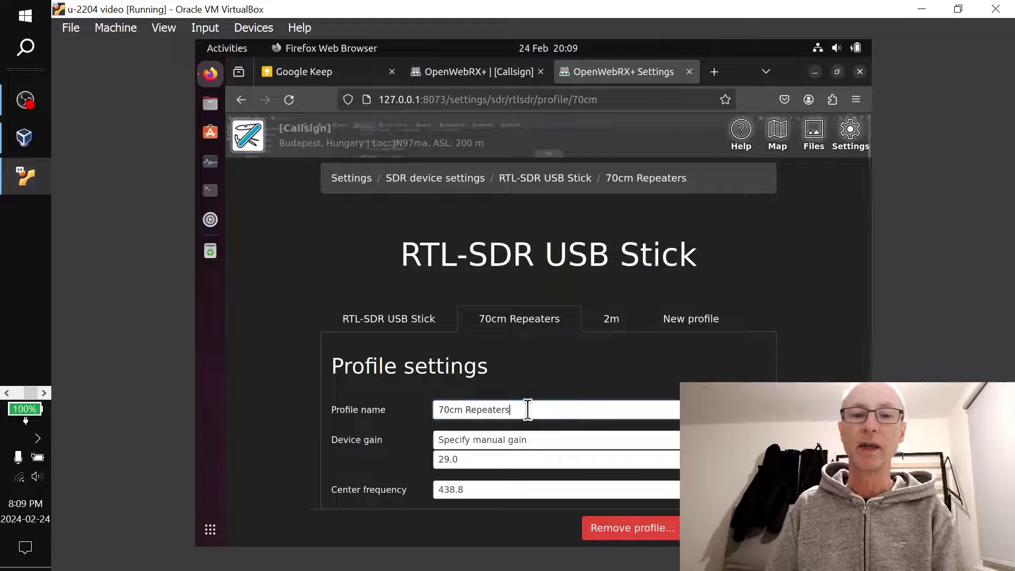
pyautogui.moveTo(527, 410); pyautogui.dragTo(438, 411)
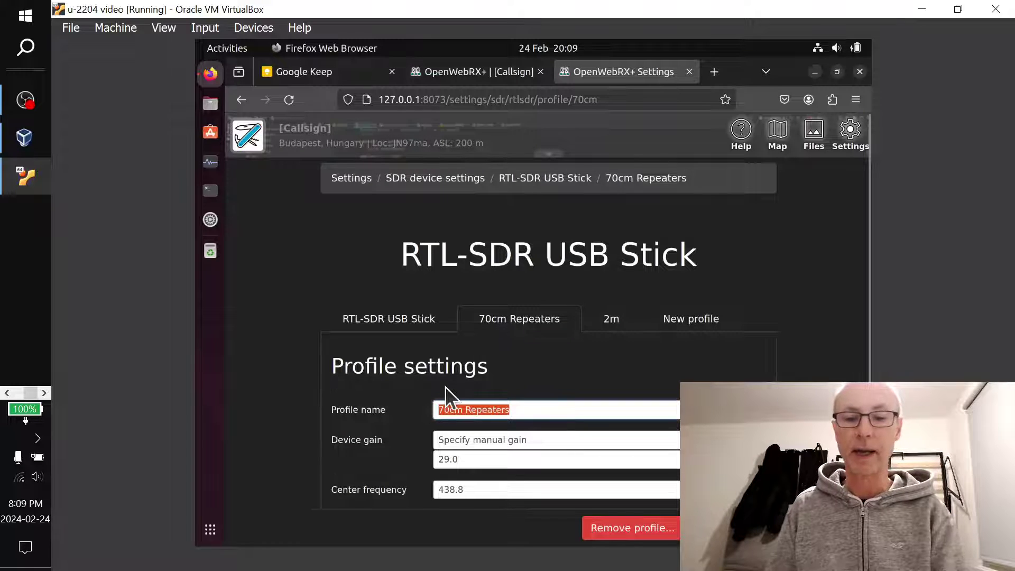
pyautogui.write('8')
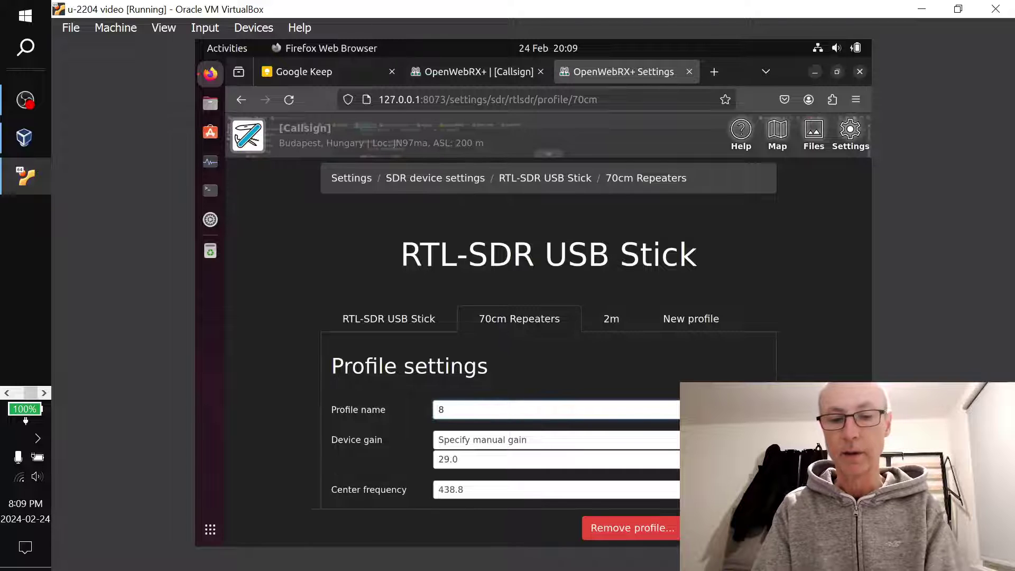
pyautogui.write('68-')
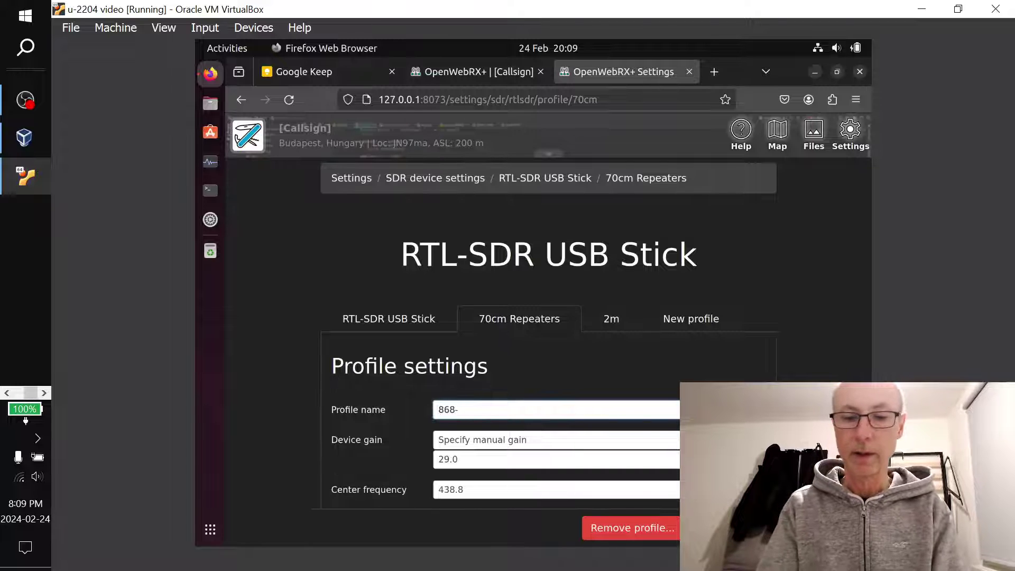
pyautogui.write('870')
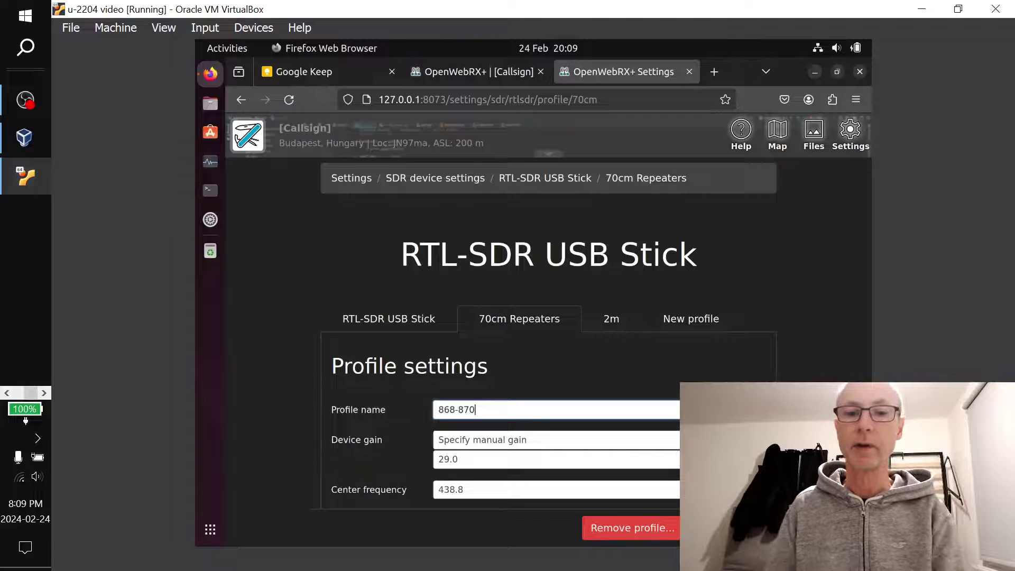
pyautogui.scroll(-3, 841, 353)
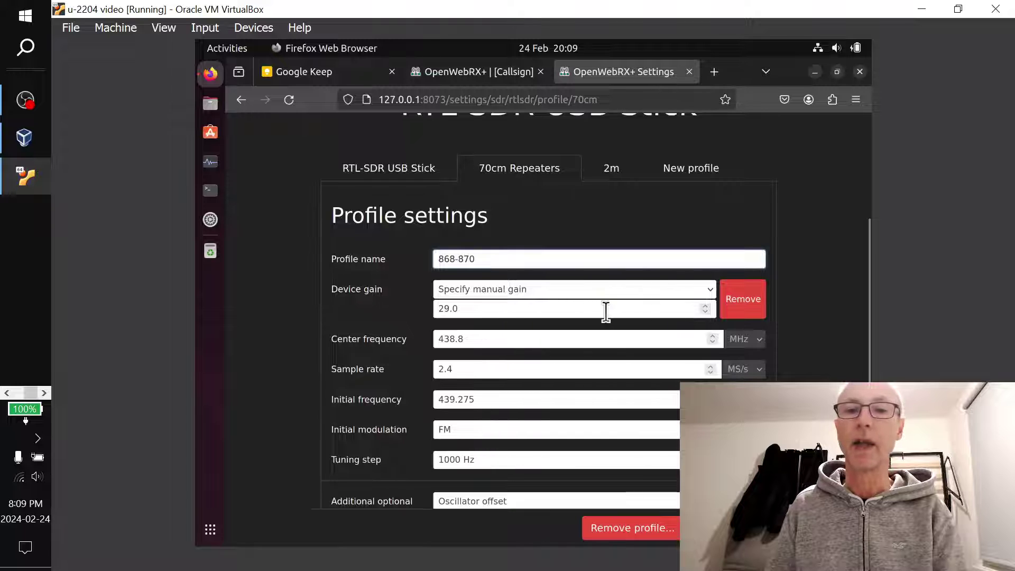
pyautogui.click(748, 299)
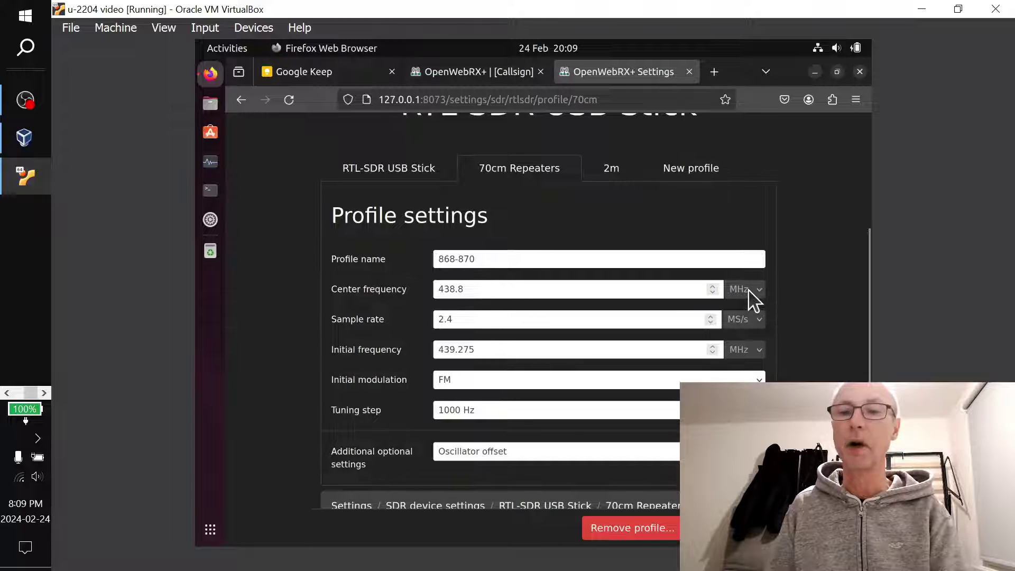
pyautogui.click(705, 167)
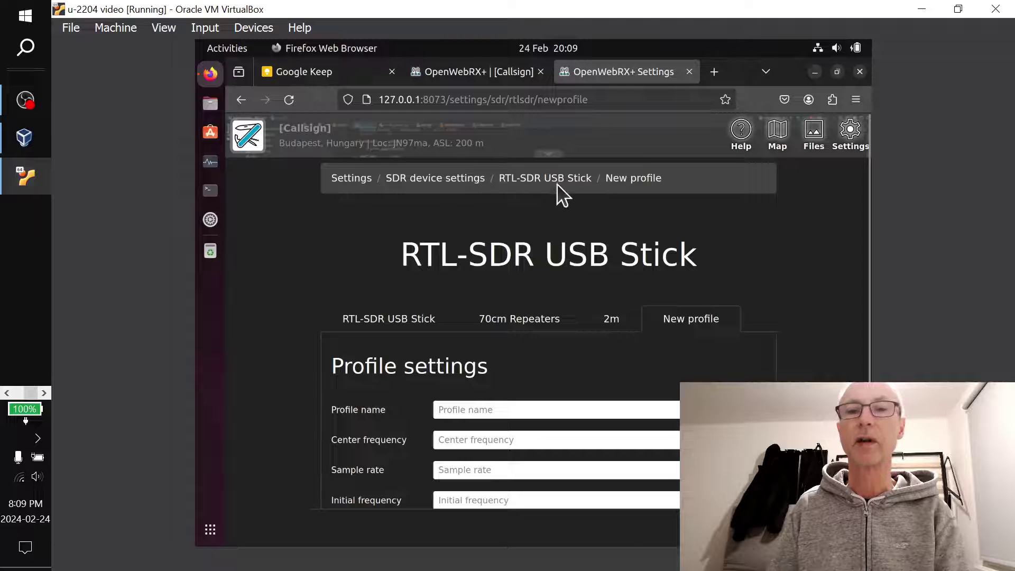
# Return to the settings and reopen the RTL-SDR stick's 70cm Repeaters profile
pyautogui.click(486, 75)
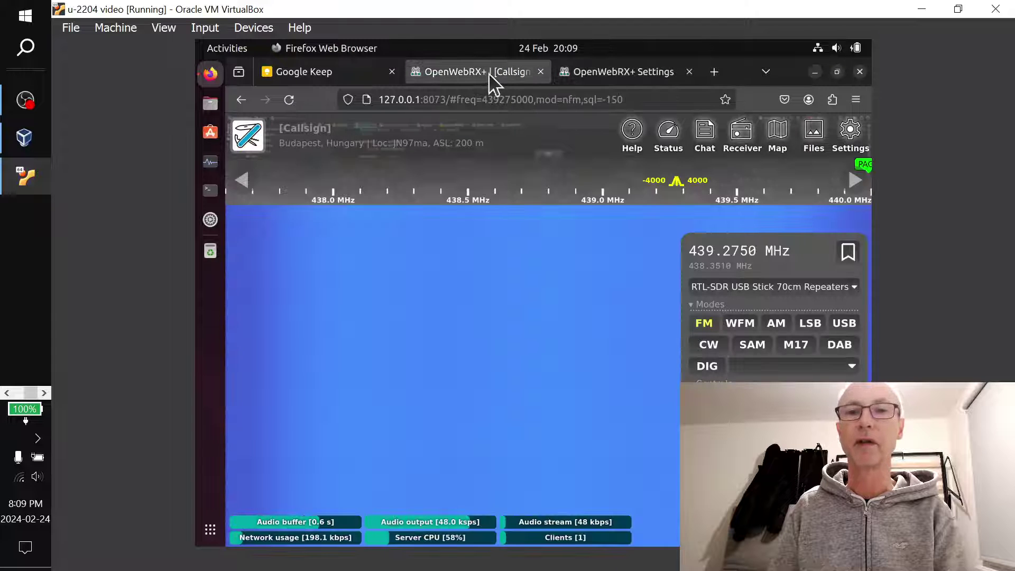
pyautogui.click(587, 71)
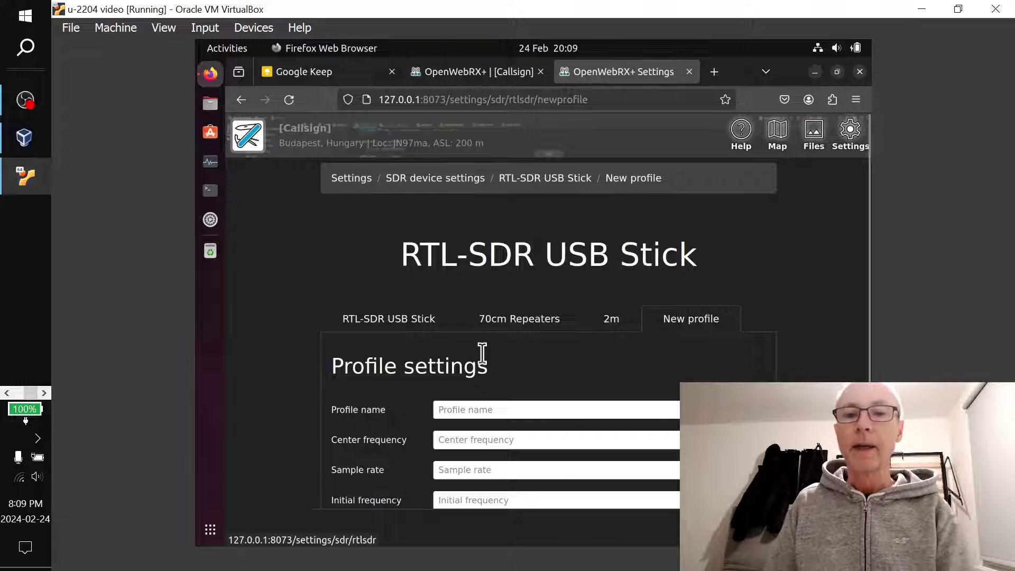
pyautogui.click(536, 328)
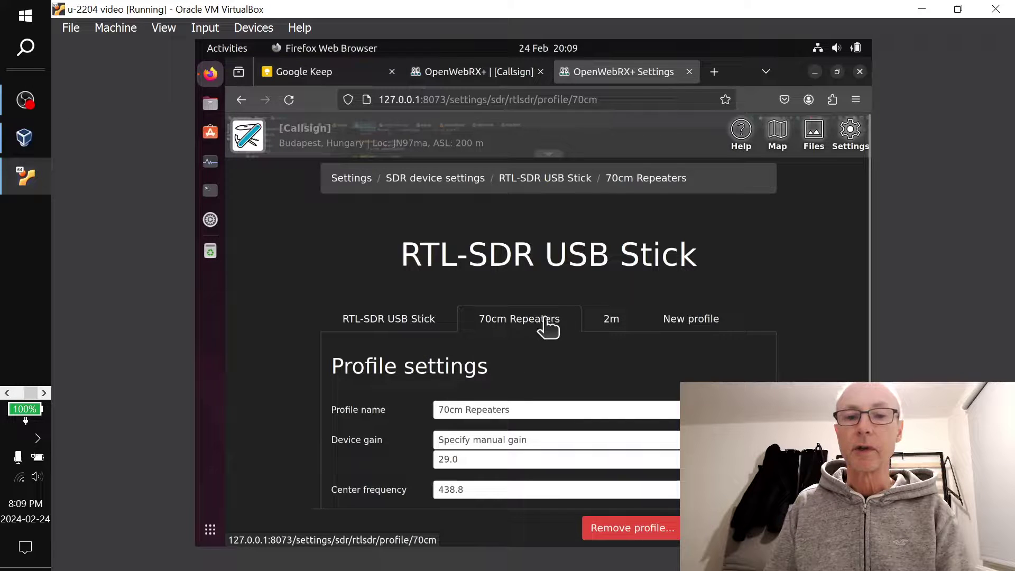
pyautogui.click(612, 318)
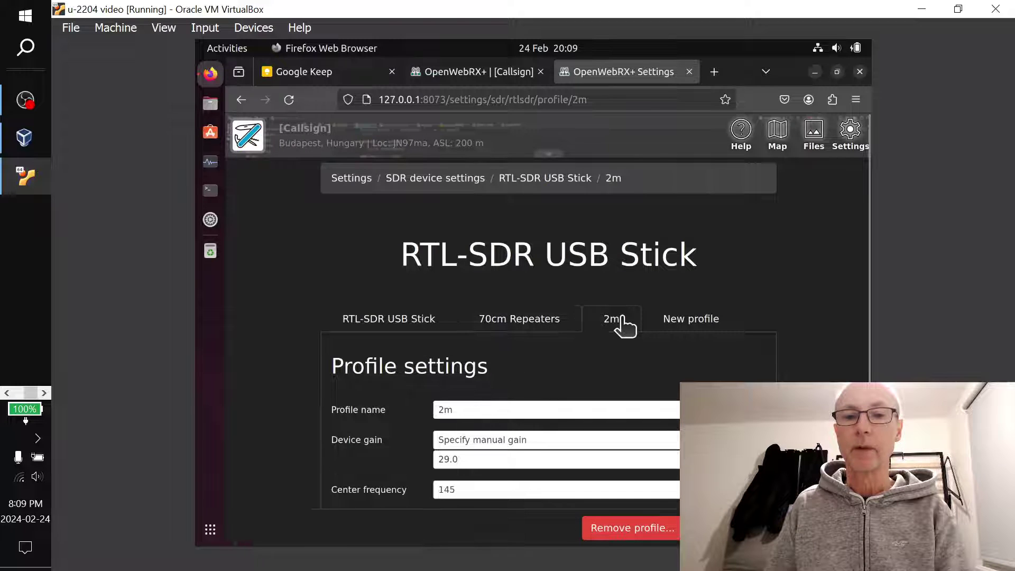
pyautogui.click(548, 329)
# Replace the Profile name with 868-870
pyautogui.scroll(-3, 817, 352)
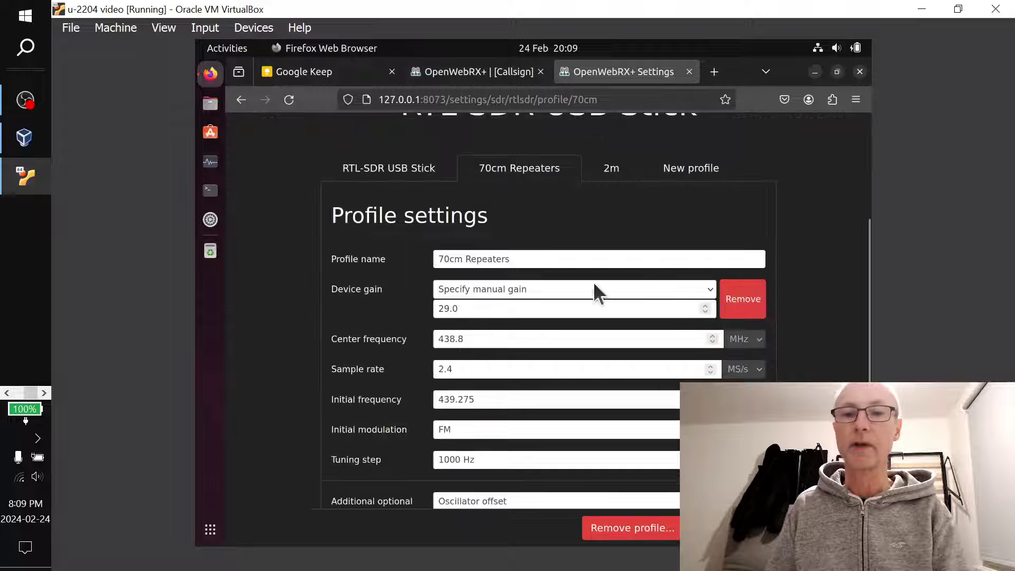
pyautogui.moveTo(529, 258); pyautogui.dragTo(404, 265)
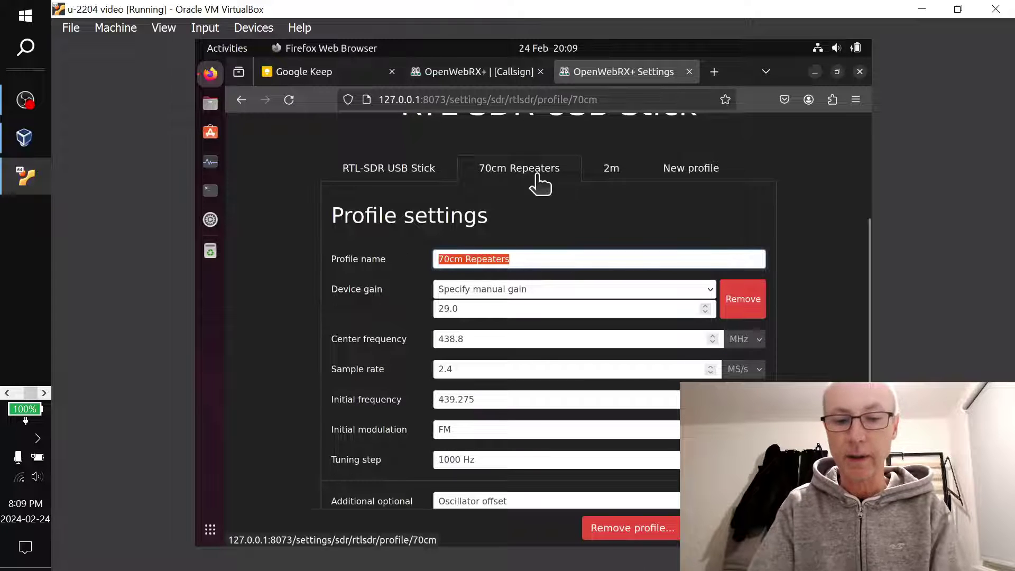
pyautogui.write('868')
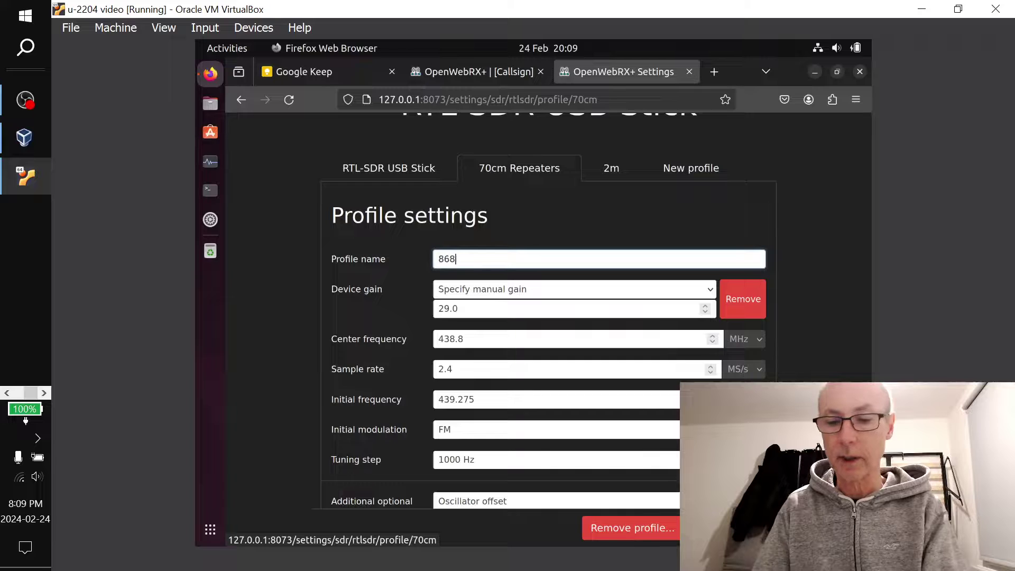
pyautogui.write('-870')
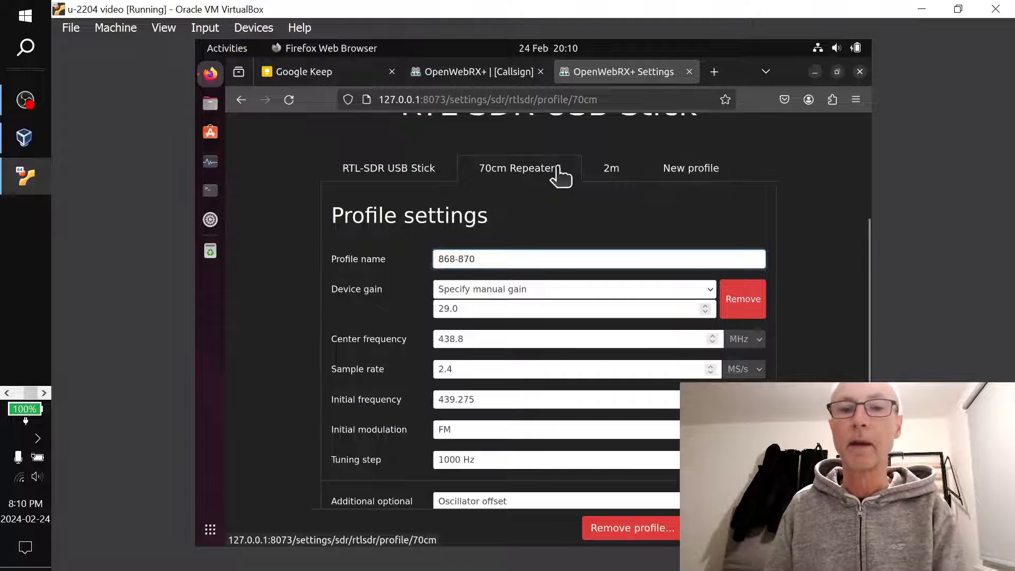
# Remove Device gain and set both centre and initial frequency to 869 MHz
pyautogui.click(753, 295)
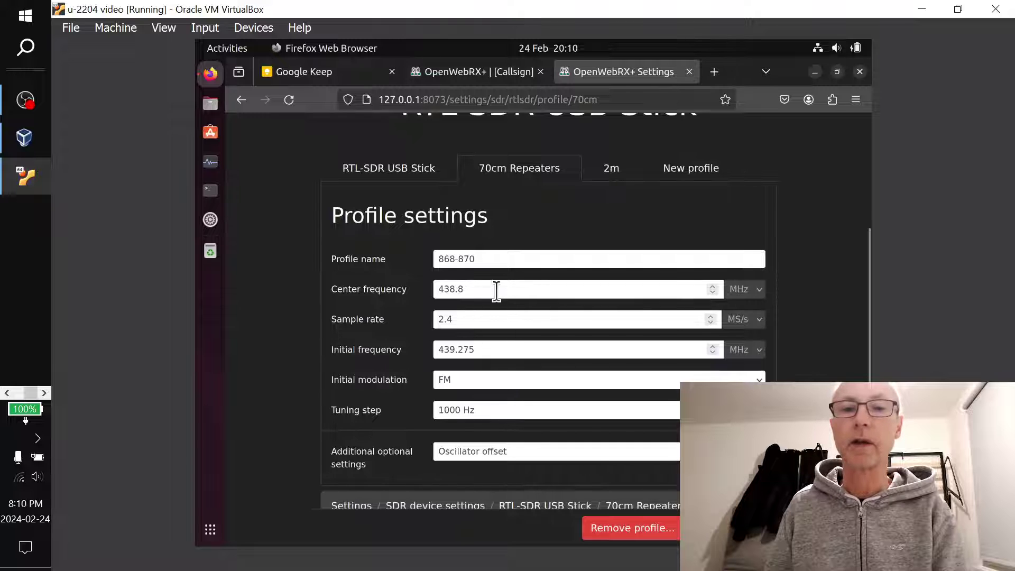
pyautogui.doubleClick(497, 290)
pyautogui.write('86')
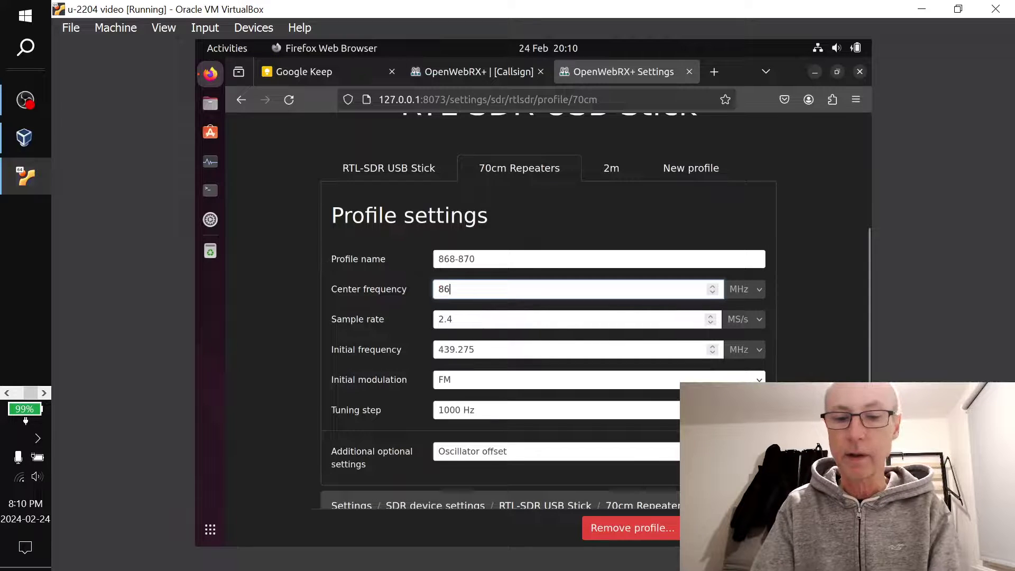
pyautogui.write('9')
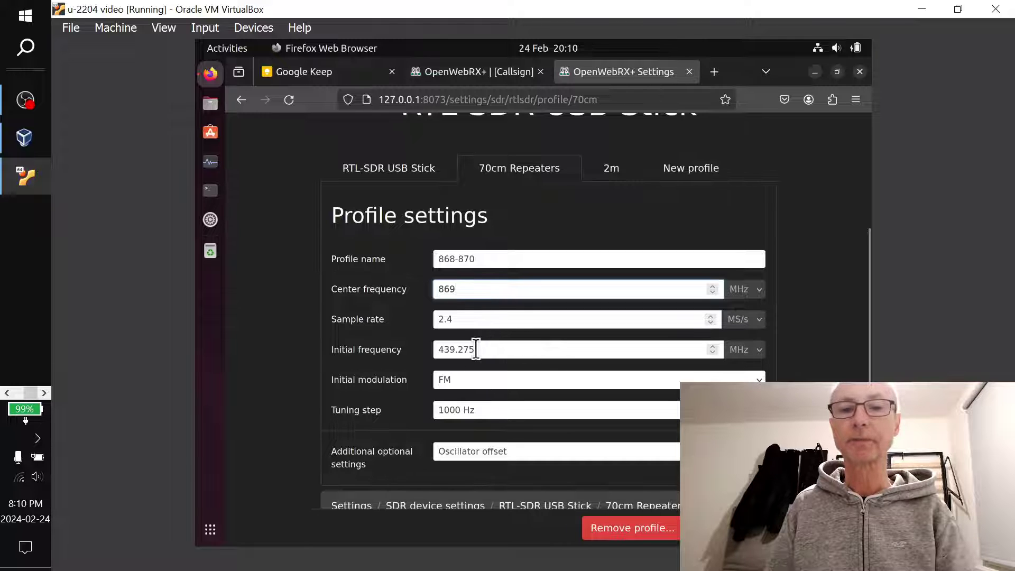
pyautogui.moveTo(473, 349); pyautogui.dragTo(402, 348)
pyautogui.write('869')
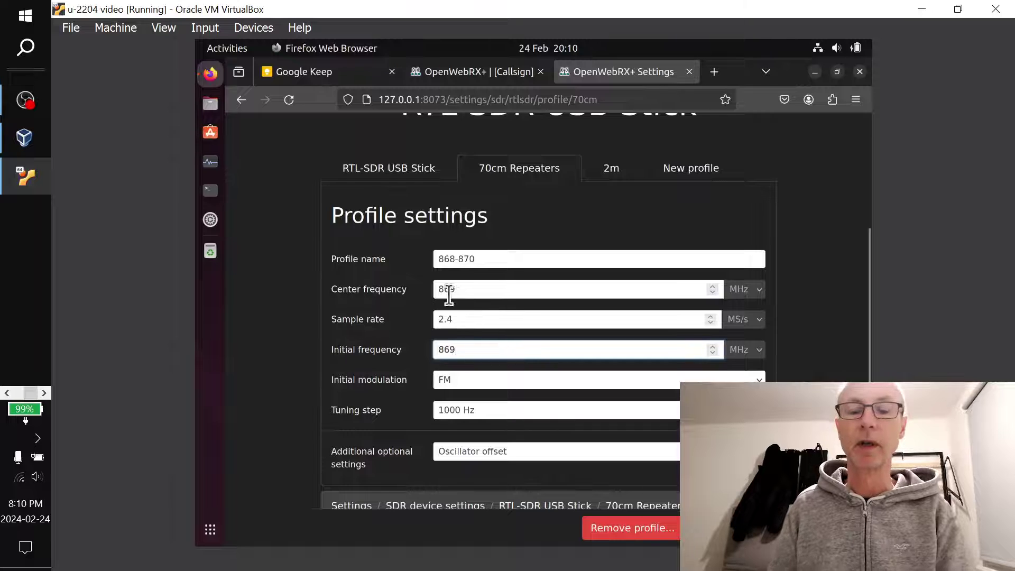
# Choose AM as the initial modulation and apply the 868-870 profile
pyautogui.click(558, 384)
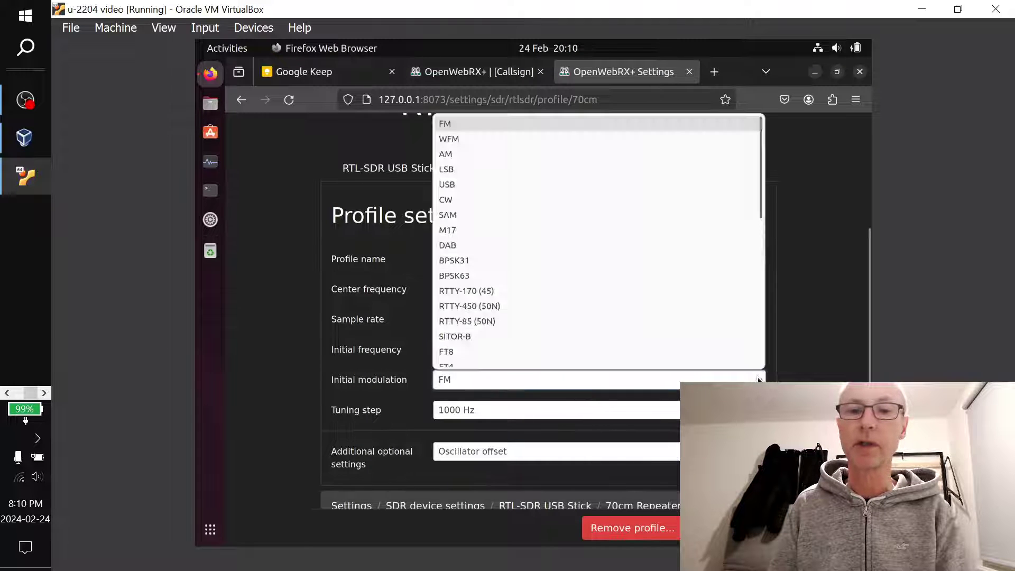
pyautogui.click(570, 147)
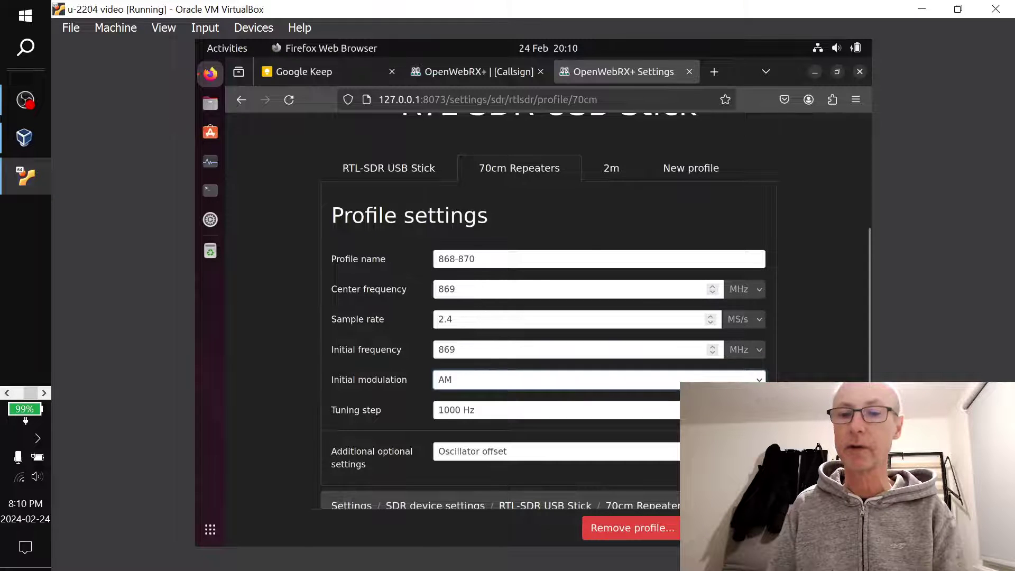
pyautogui.click(734, 527)
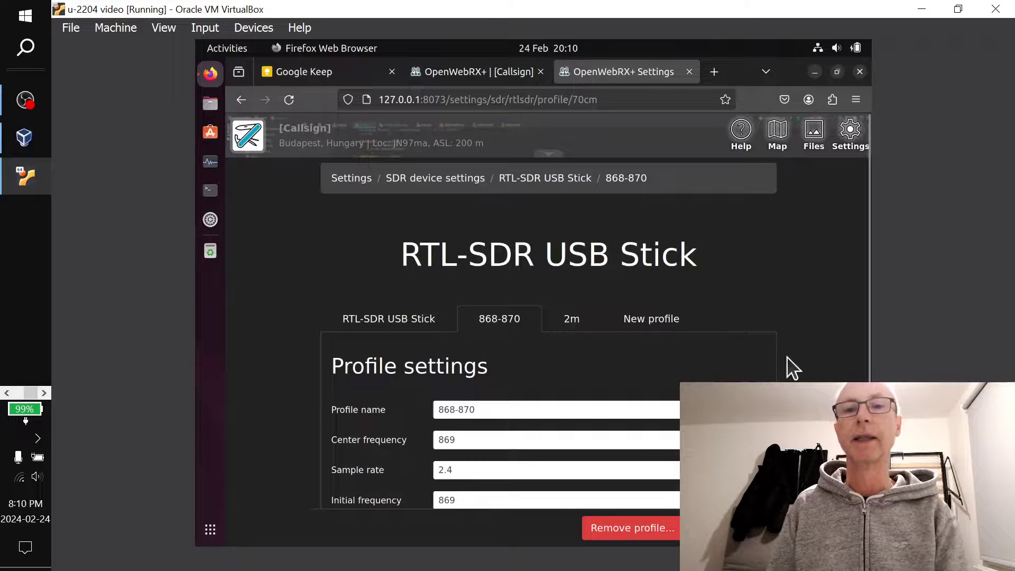
pyautogui.click(495, 71)
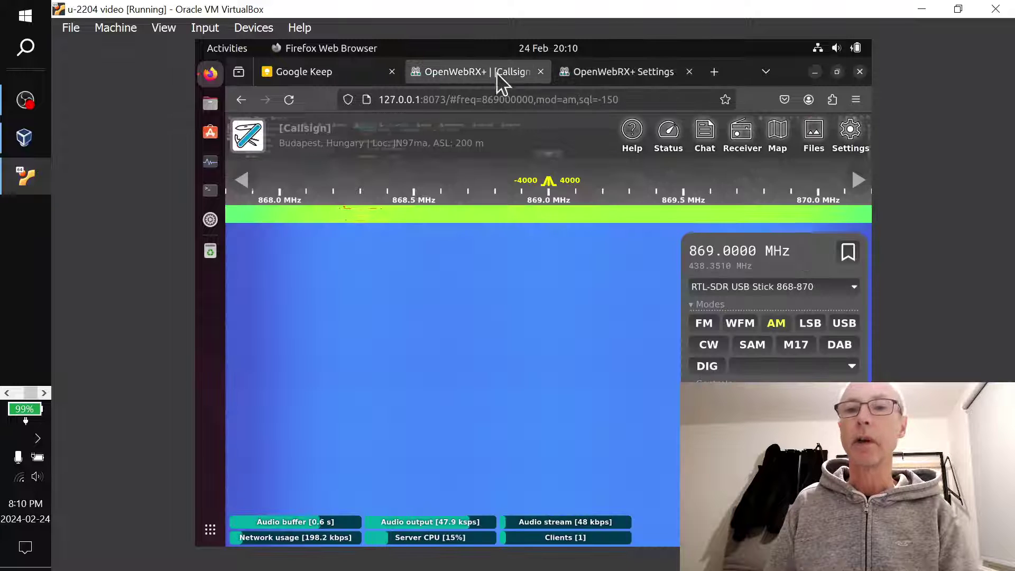
pyautogui.click(778, 288)
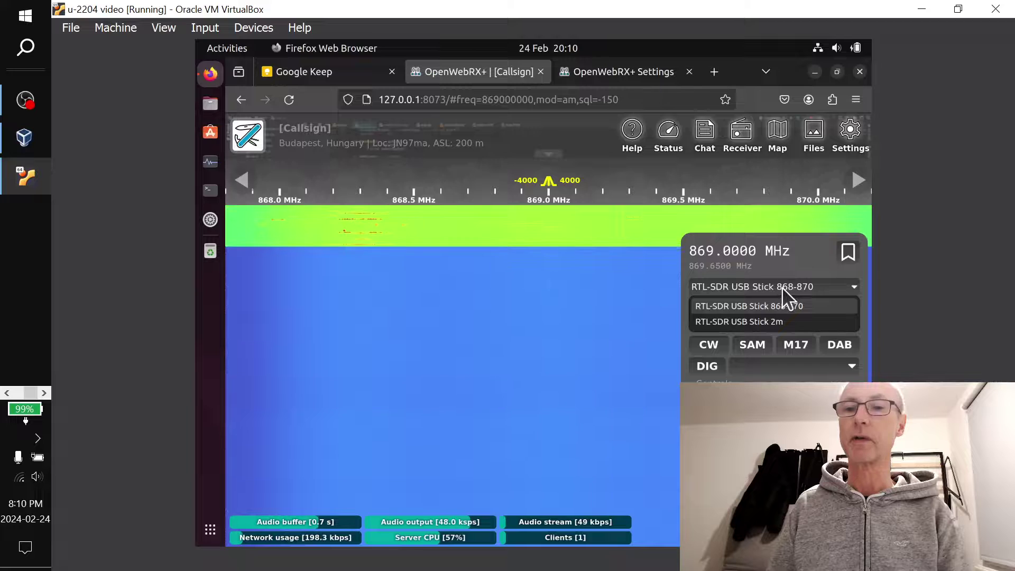
pyautogui.click(782, 287)
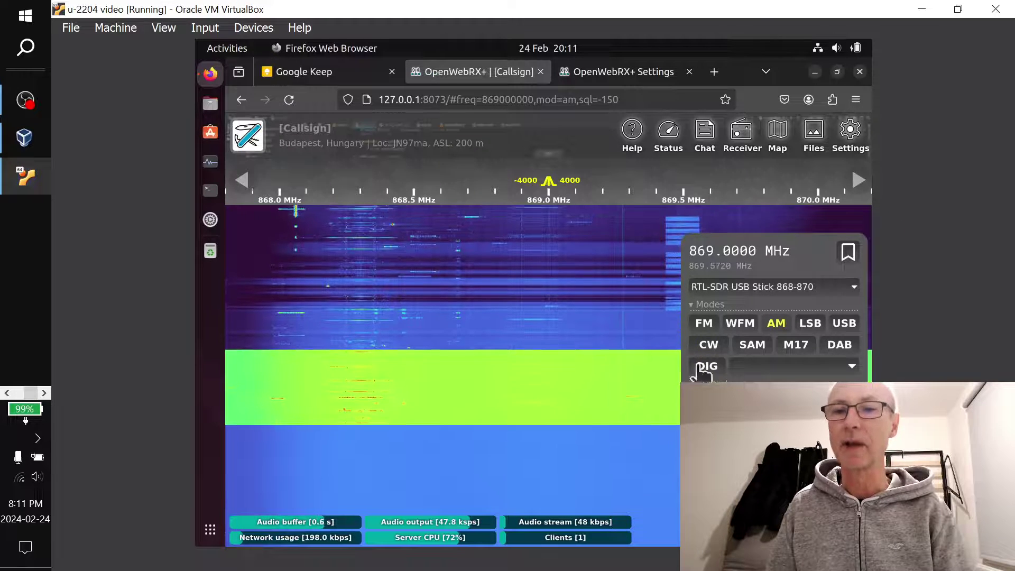
# Tune to waterfall signals near 869.46, 869.50 and 868.06 MHz
pyautogui.click(673, 236)
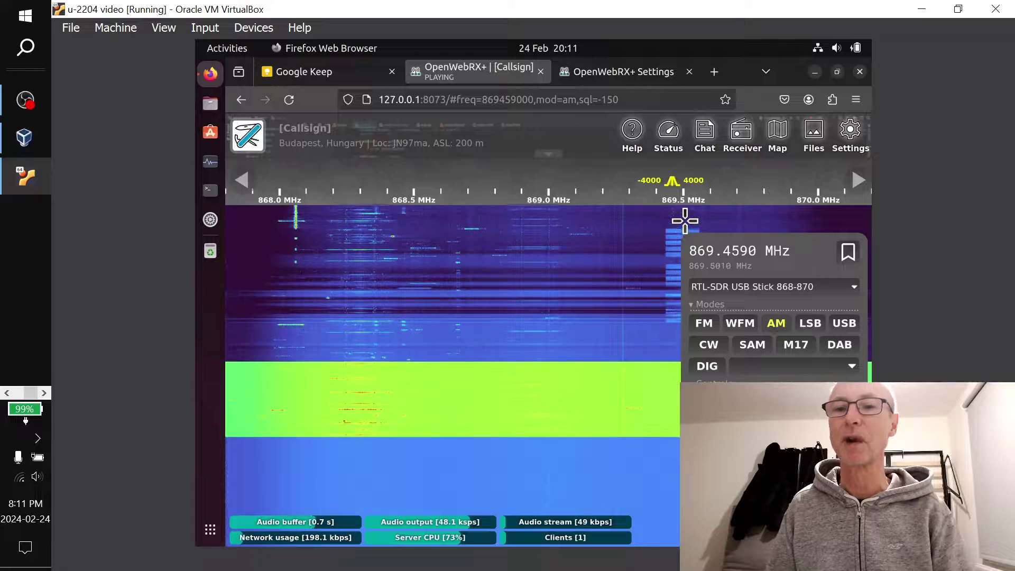
pyautogui.click(683, 221)
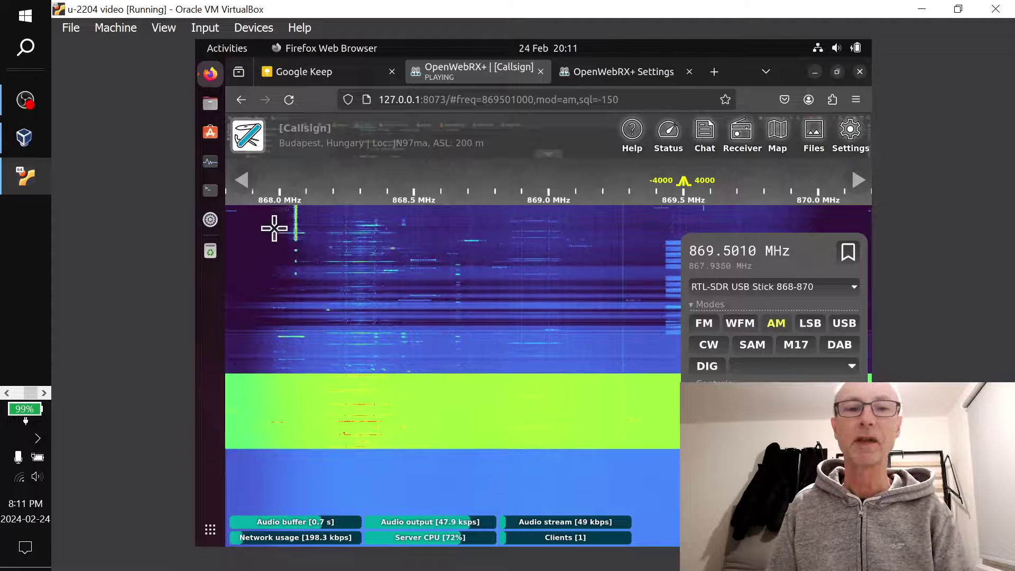
pyautogui.click(295, 227)
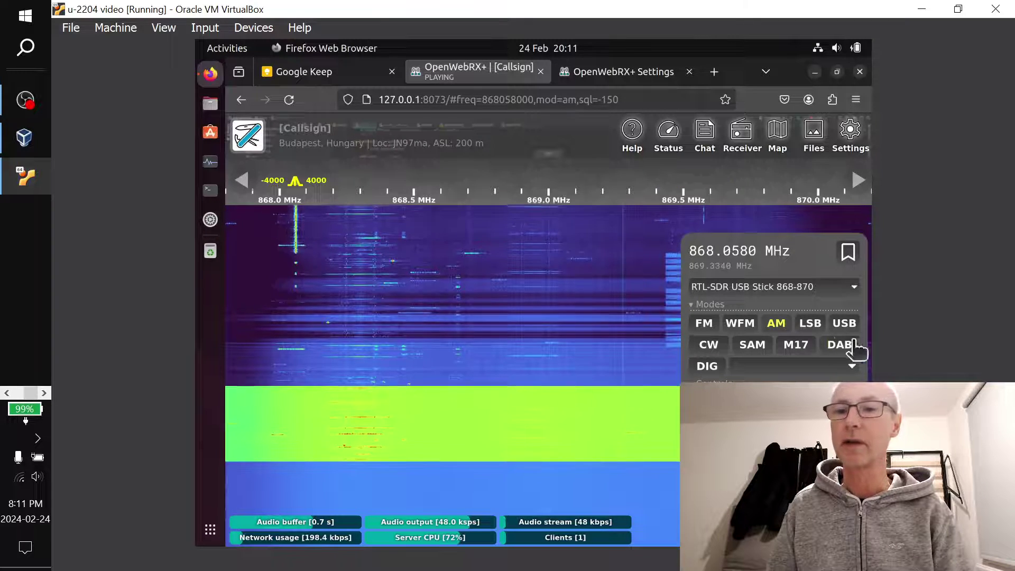
# Switch to USB mode and tune to the activity at 869.520 MHz
pyautogui.click(844, 323)
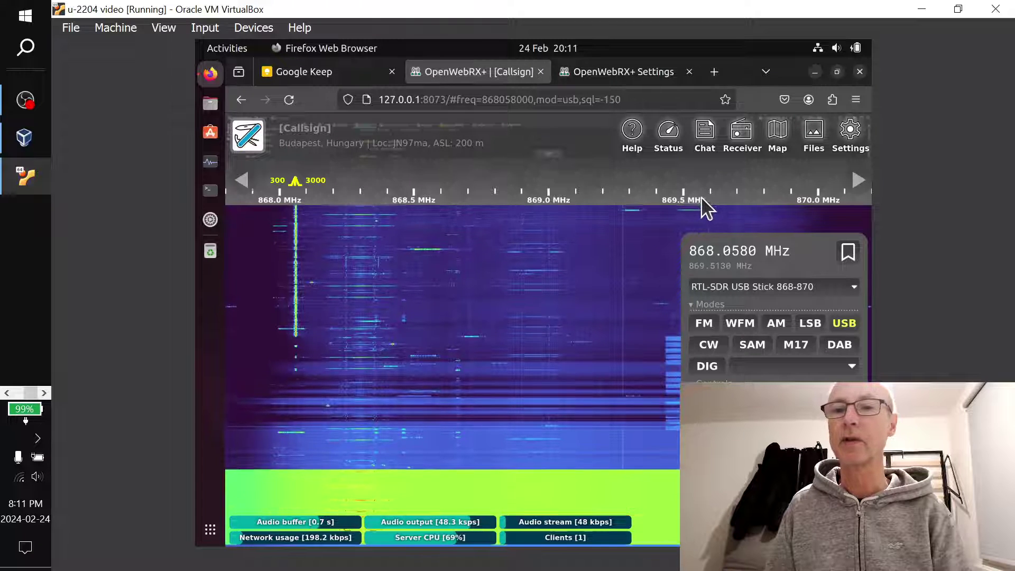
pyautogui.click(691, 219)
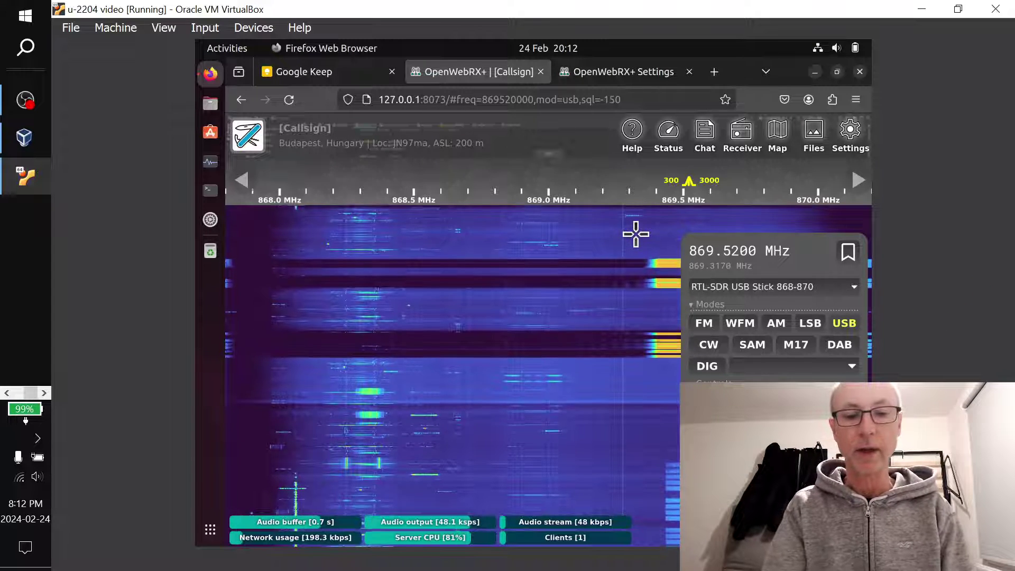
pyautogui.press('XF86MonBrightnessUp')
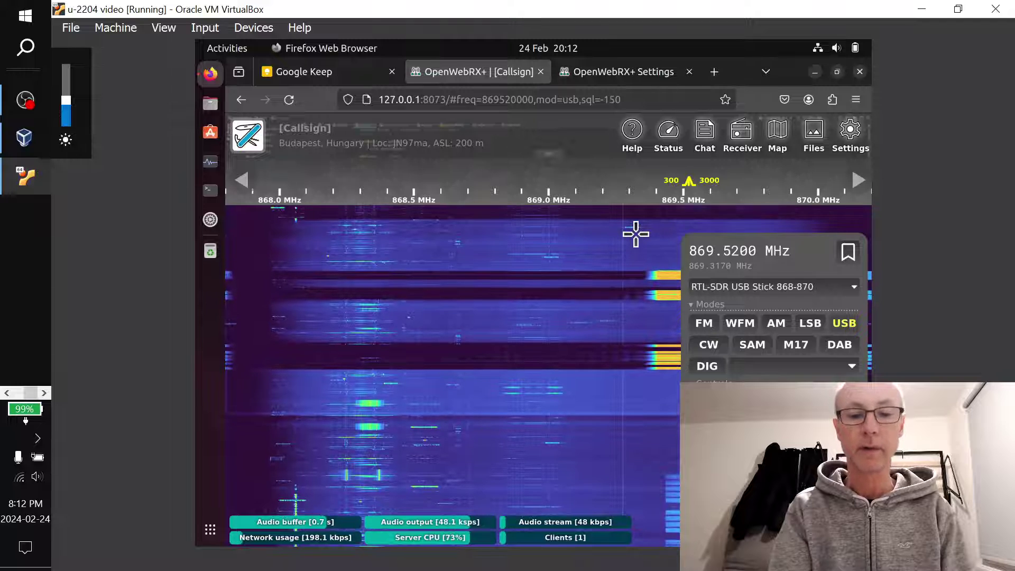
# Reload the receiver page with F5, then close the Firefox window
pyautogui.press('F5')
pyautogui.press('XF86MonBrightnessUp')
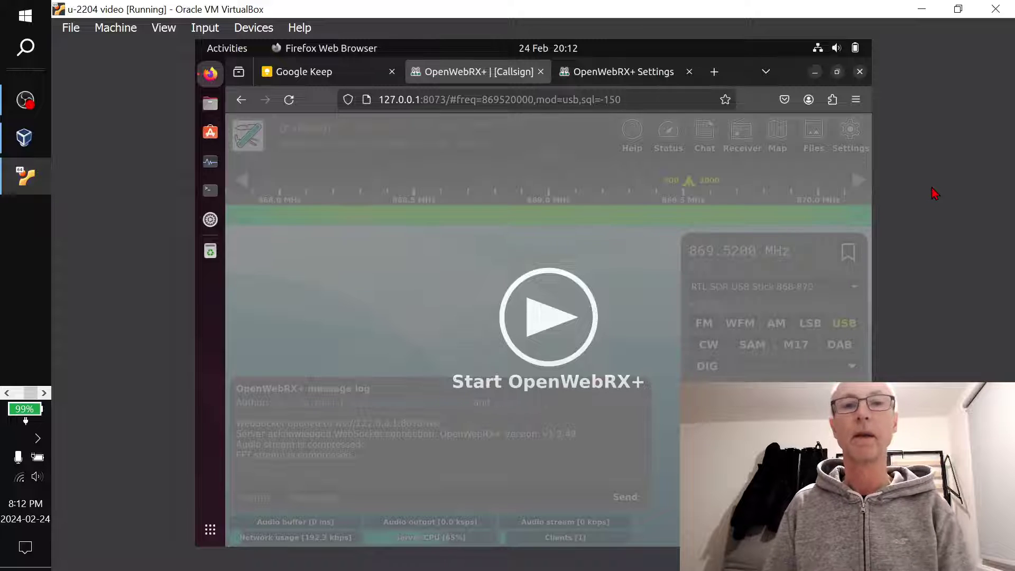
pyautogui.click(857, 71)
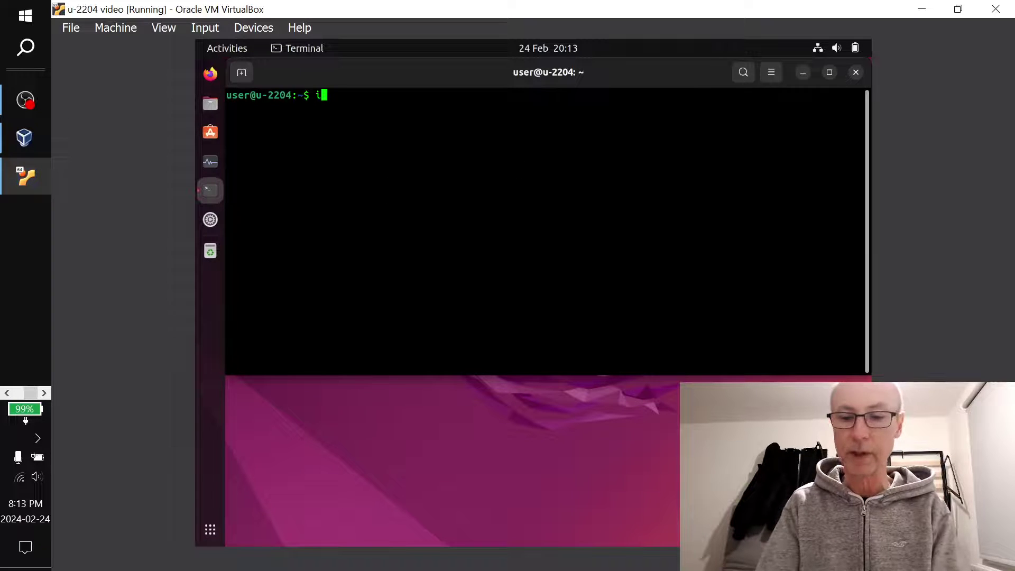
# Run ip a to reveal the VM's enp0s3 address 192.168.8.132/24
pyautogui.press('Return')
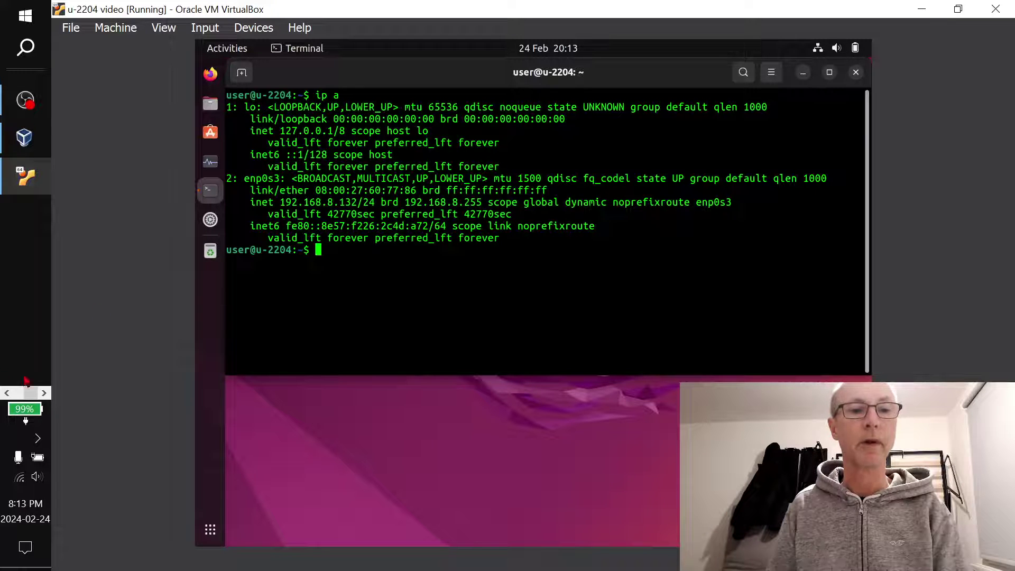
pyautogui.click(6, 393)
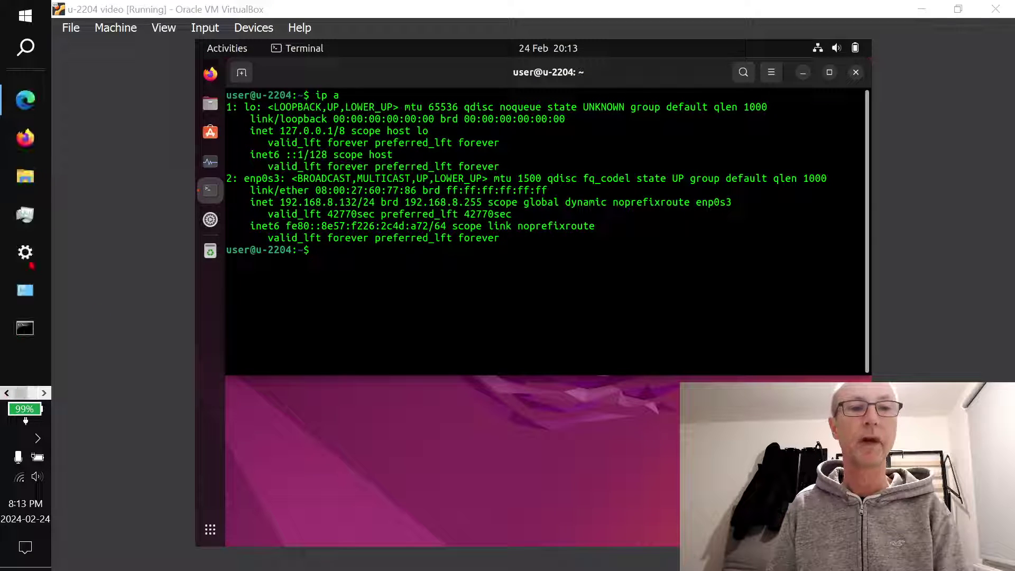
# In Edge, compare the unreachable 192.168.8.204 tab with the working 192.168.8.203 one
pyautogui.click(31, 108)
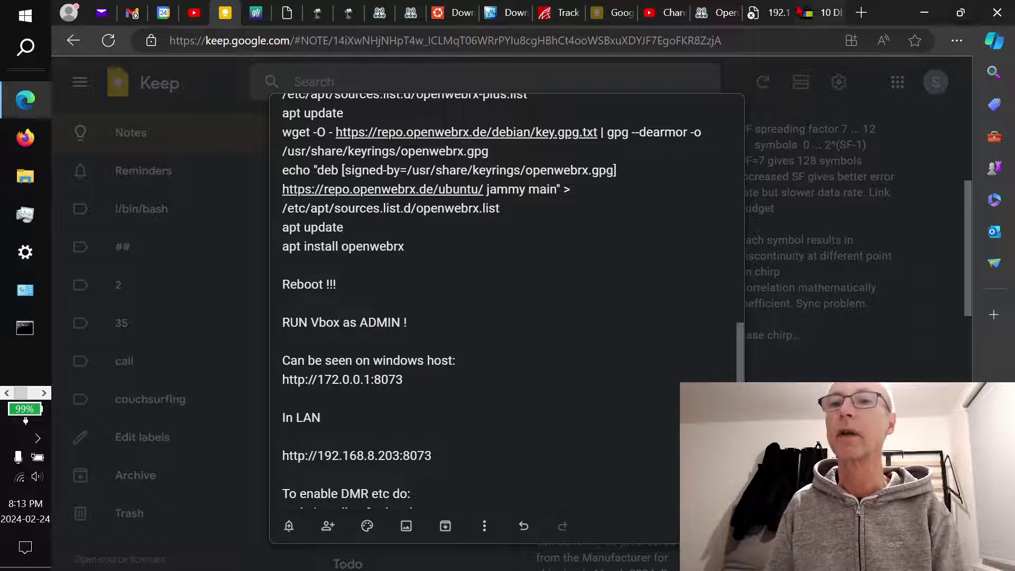
pyautogui.click(773, 8)
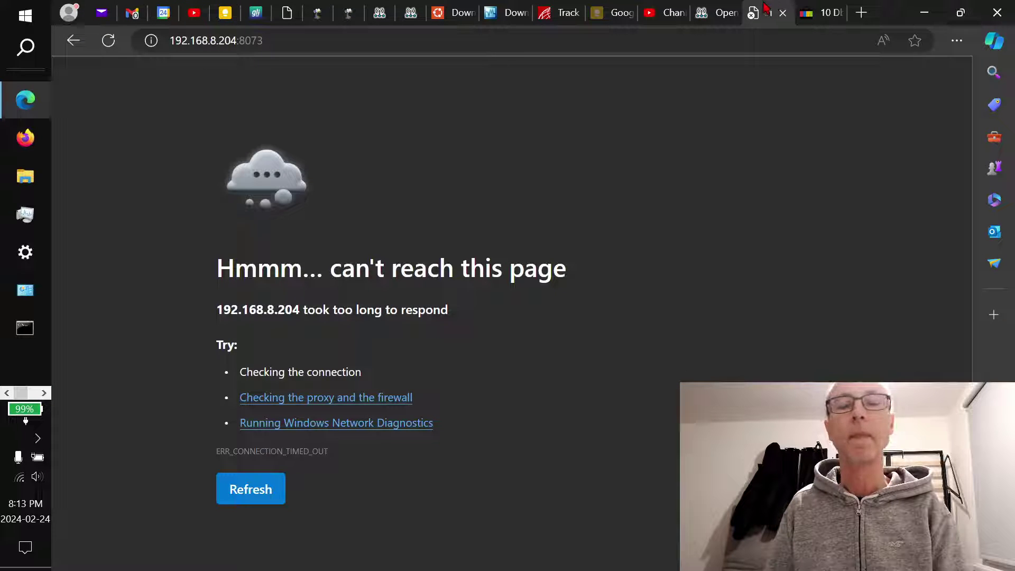
pyautogui.click(722, 6)
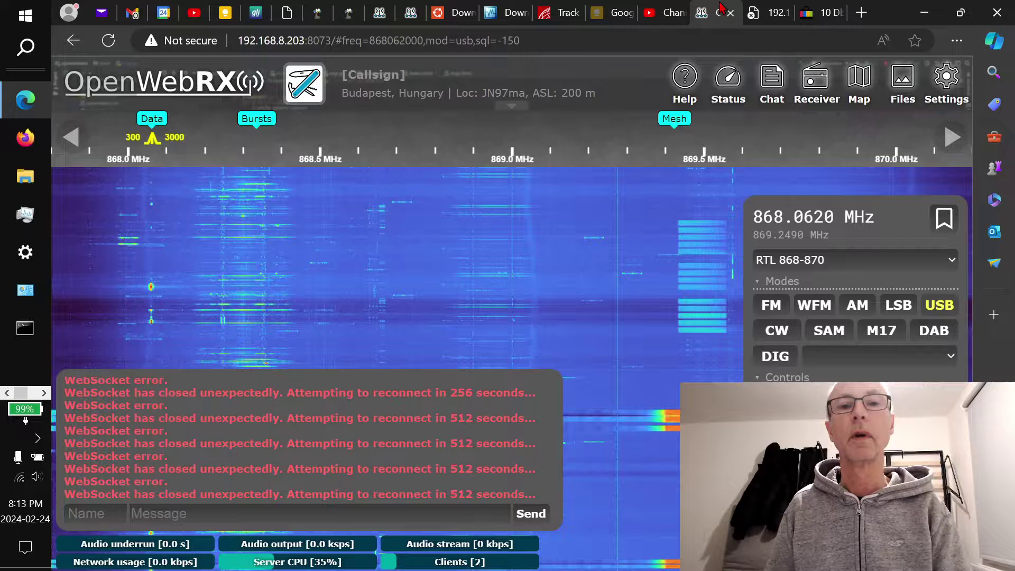
pyautogui.click(753, 7)
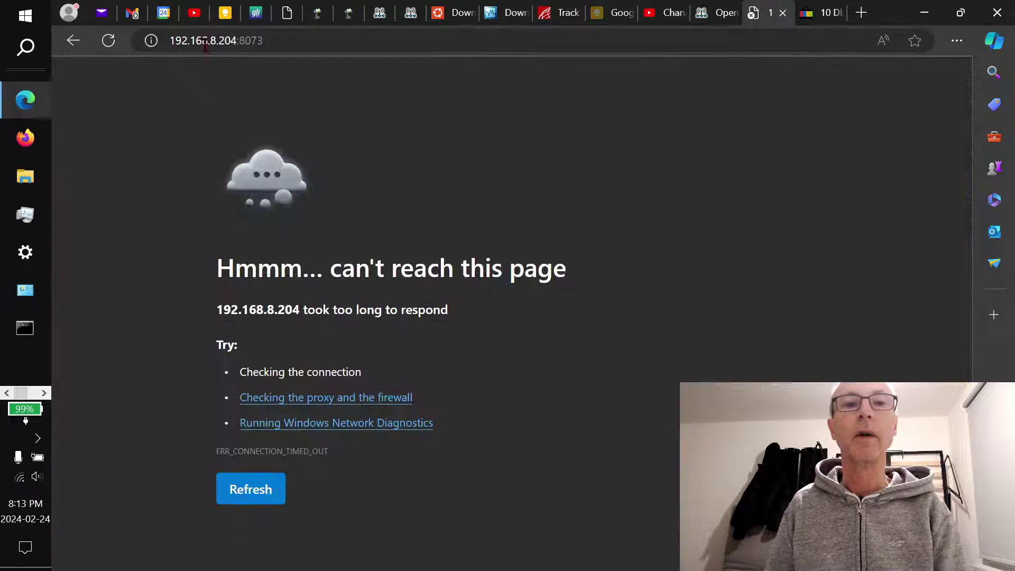
# Correct the address to 192.168.8.132:8073 and load OpenWebRX+
pyautogui.click(236, 38)
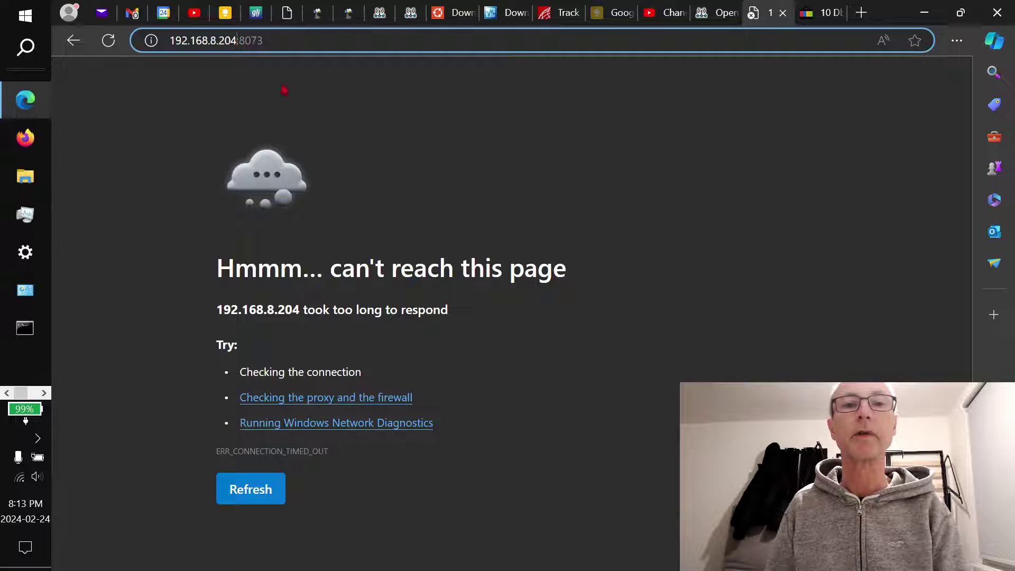
pyautogui.press('BackSpace')
pyautogui.press('BackSpace')
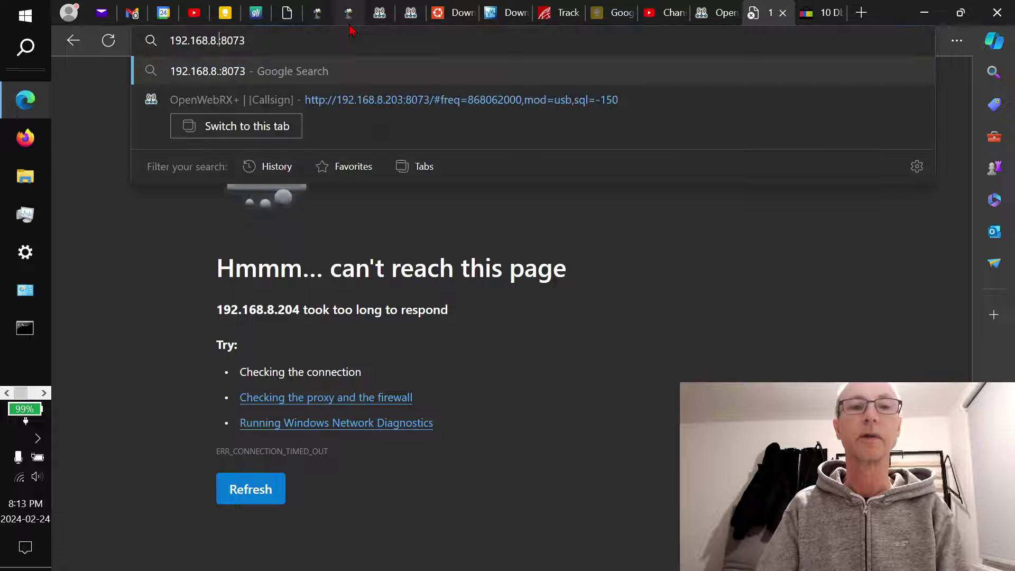
pyautogui.write('132')
pyautogui.press('Return')
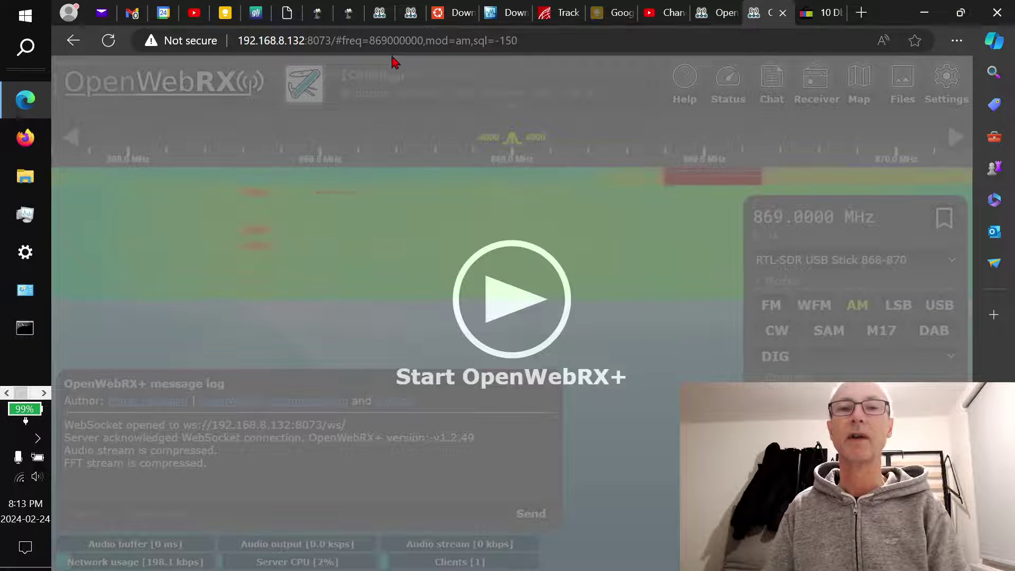
# Start the 869 MHz receiver's waterfall and audio, then switch to OBS Studio
pyautogui.click(520, 284)
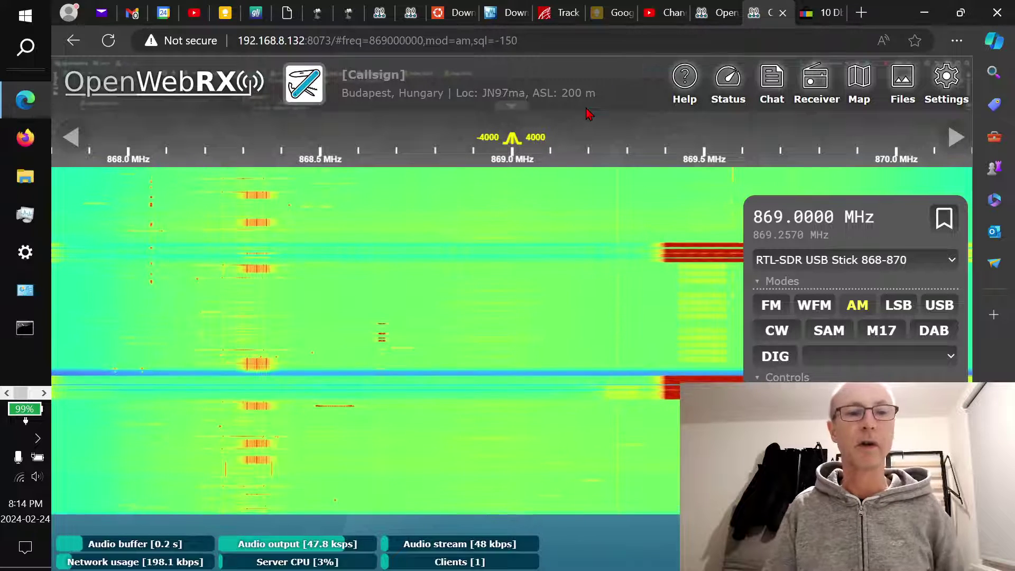
pyautogui.hotkey('alt', 'Tab')
pyautogui.hotkey('alt', 'Tab')
pyautogui.hotkey('alt', 'Tab')
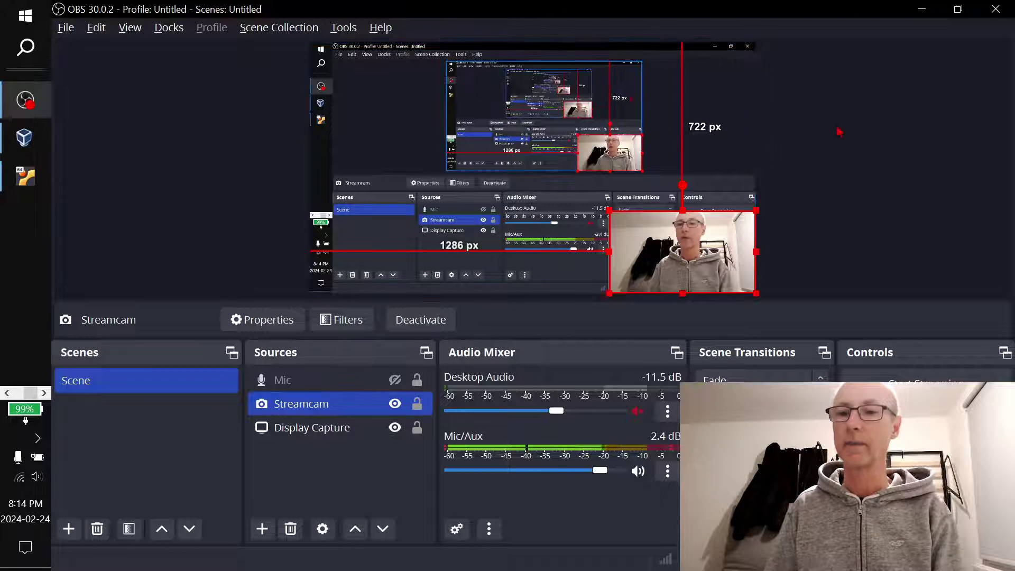
# Switch from OBS Studio back to Edge showing the 869.0000 MHz AM waterfall
pyautogui.hotkey('alt', 'Tab')
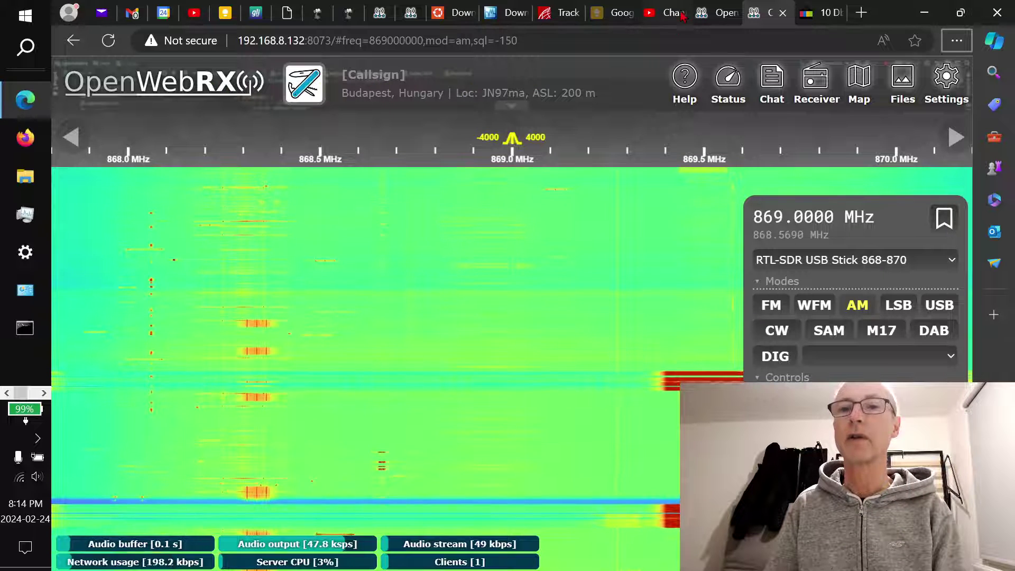
# Refresh the 192.168.8.203 tab, then from the 192.168.8.202 VDL2 list open D-AINW on FlightAware
pyautogui.click(714, 9)
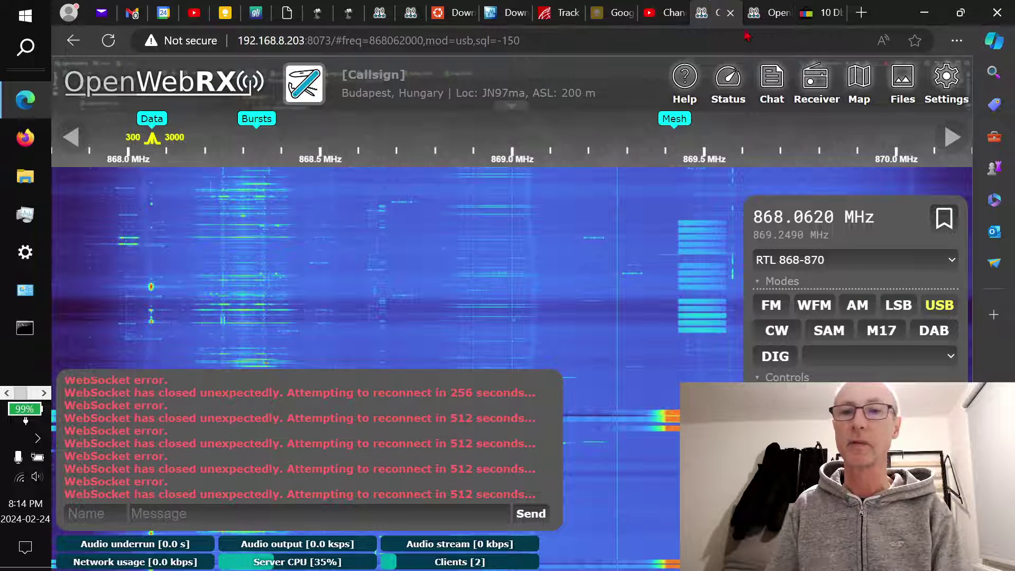
pyautogui.click(106, 46)
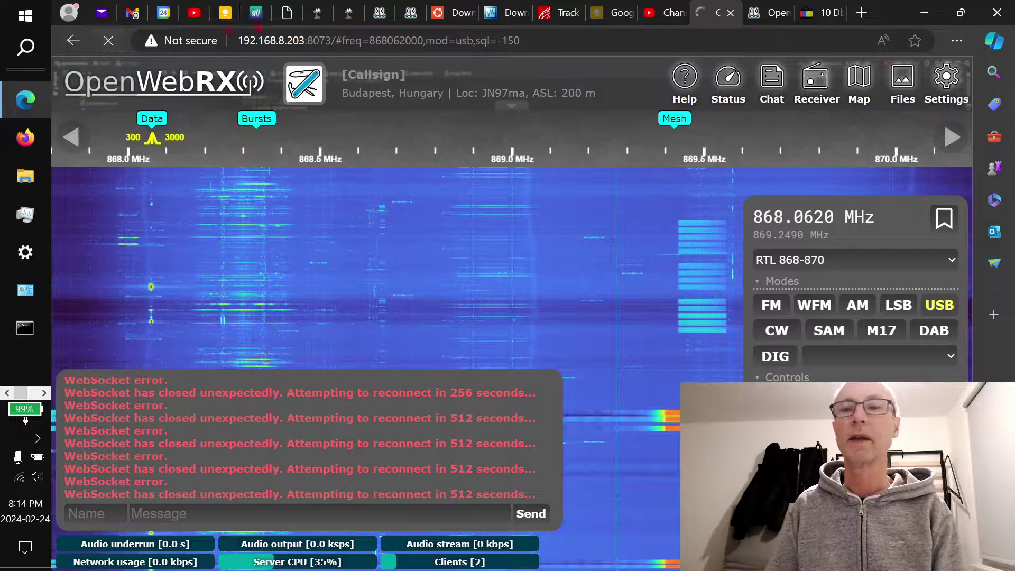
pyautogui.click(411, 13)
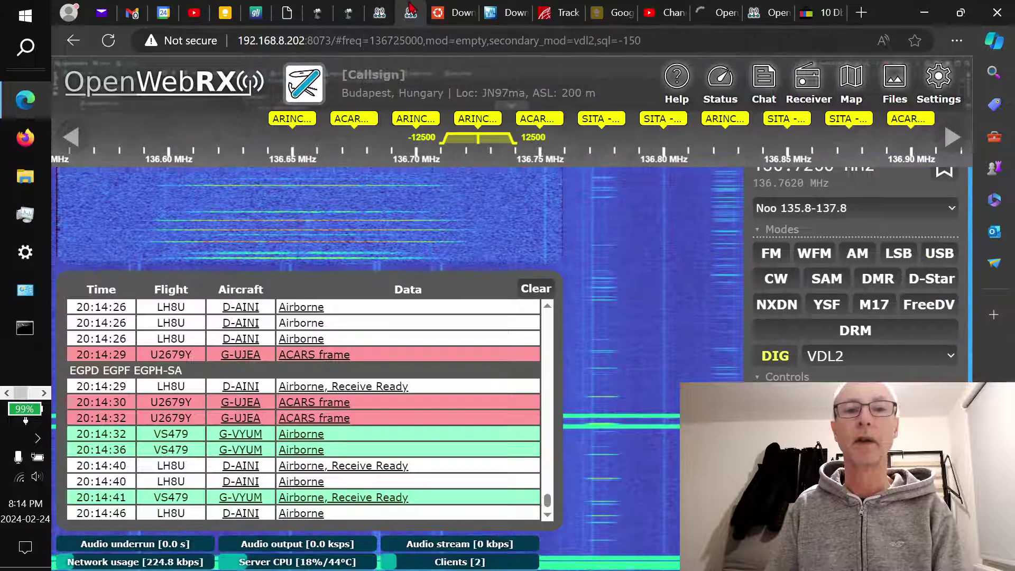
pyautogui.click(847, 209)
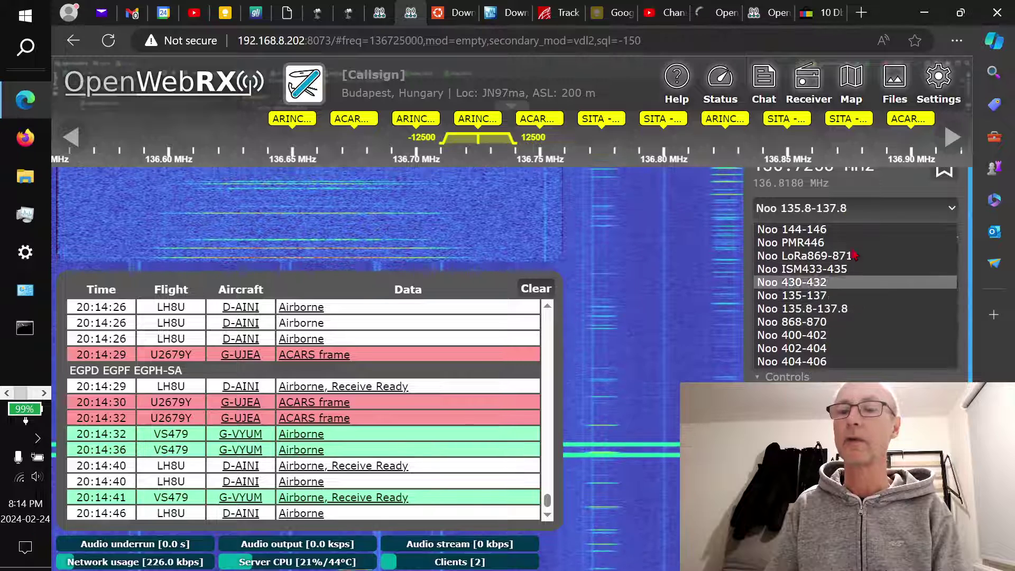
pyautogui.click(750, 192)
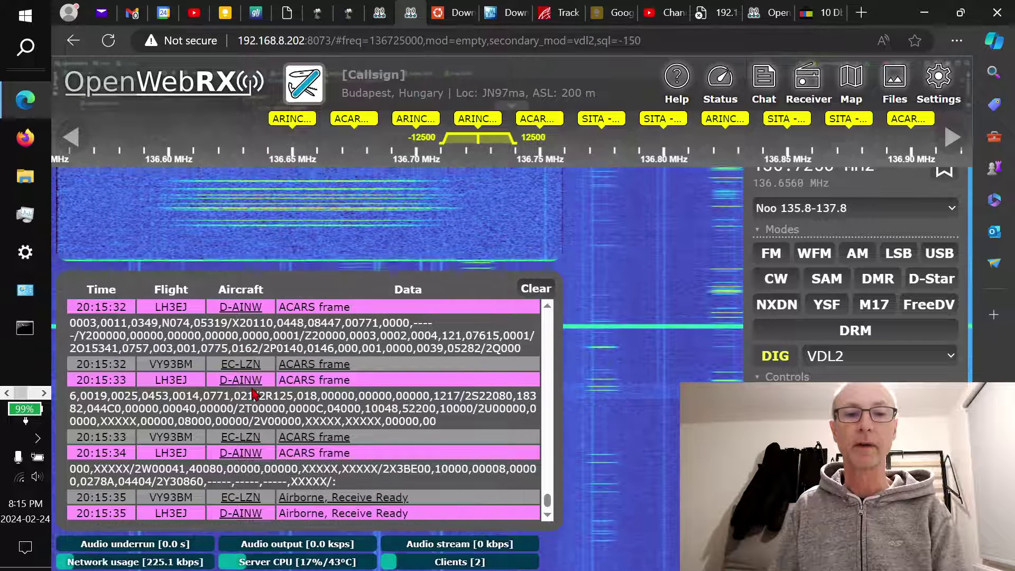
pyautogui.click(254, 382)
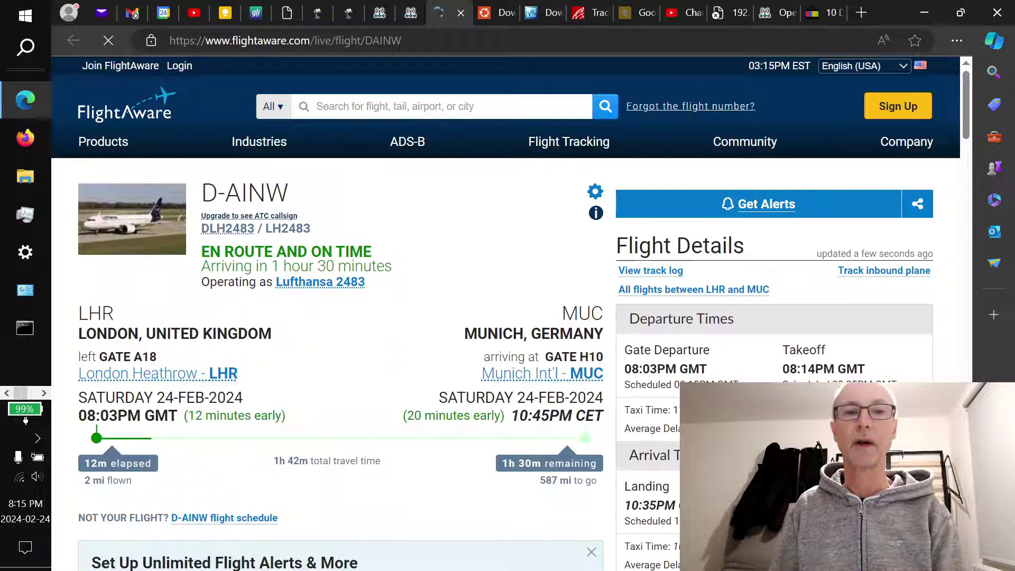
# Check D-AINW's London–Munich map and Flight Data on FlightAware, then return to the OpenWebRX+ ACARS decoder
pyautogui.scroll(-2, 950, 361)
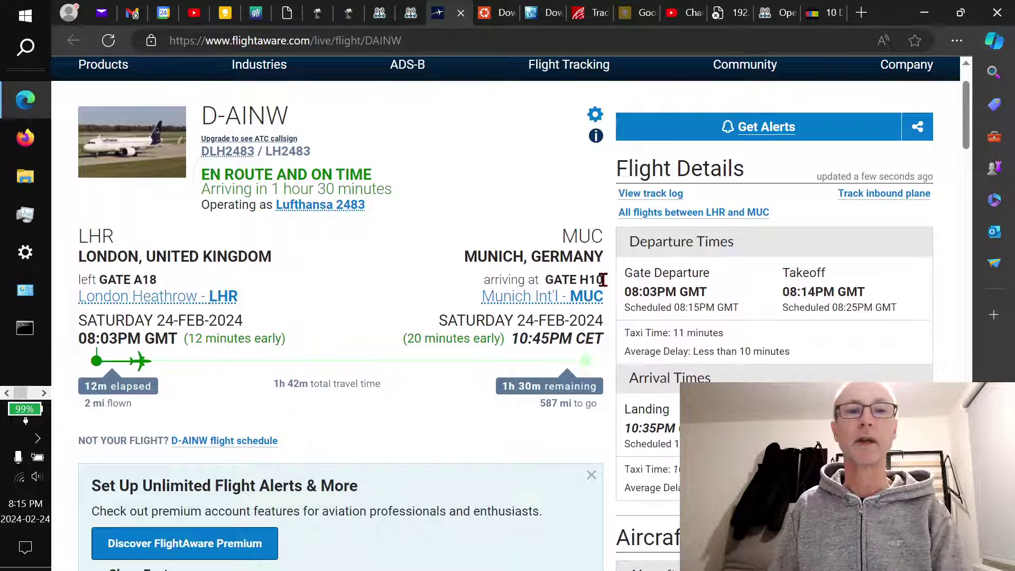
pyautogui.scroll(-15, 476, 465)
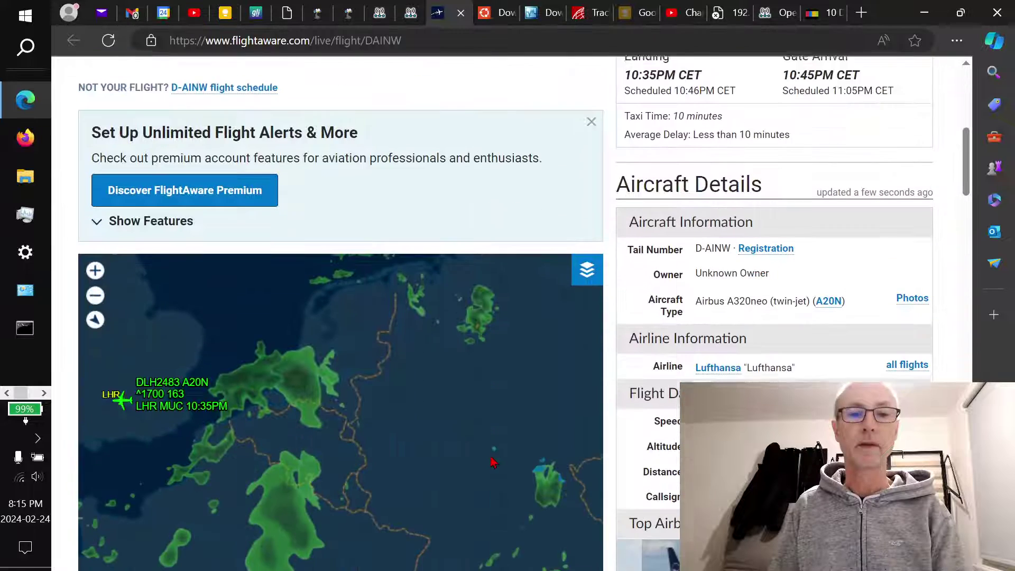
pyautogui.scroll(1, 497, 460)
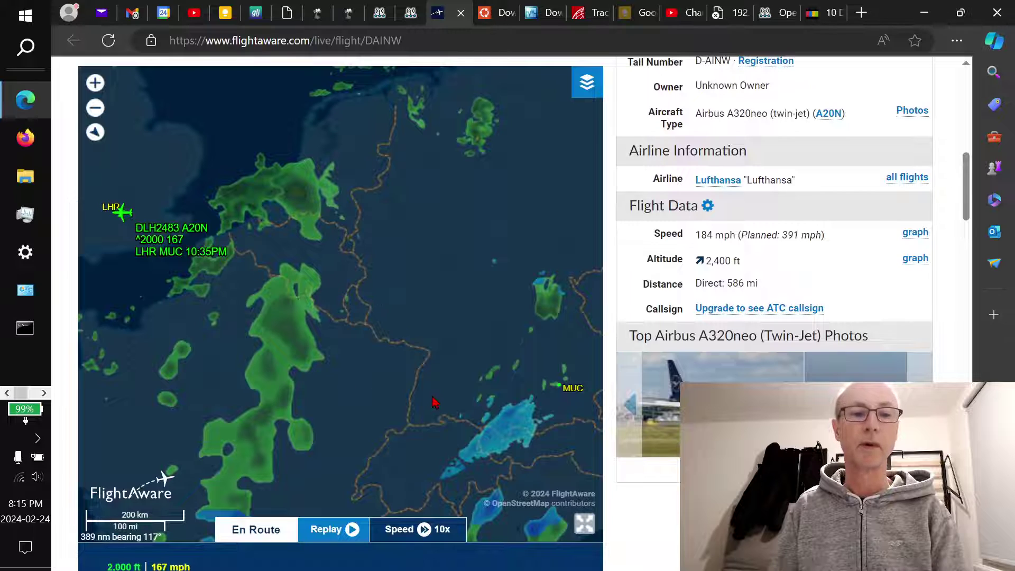
pyautogui.click(423, 7)
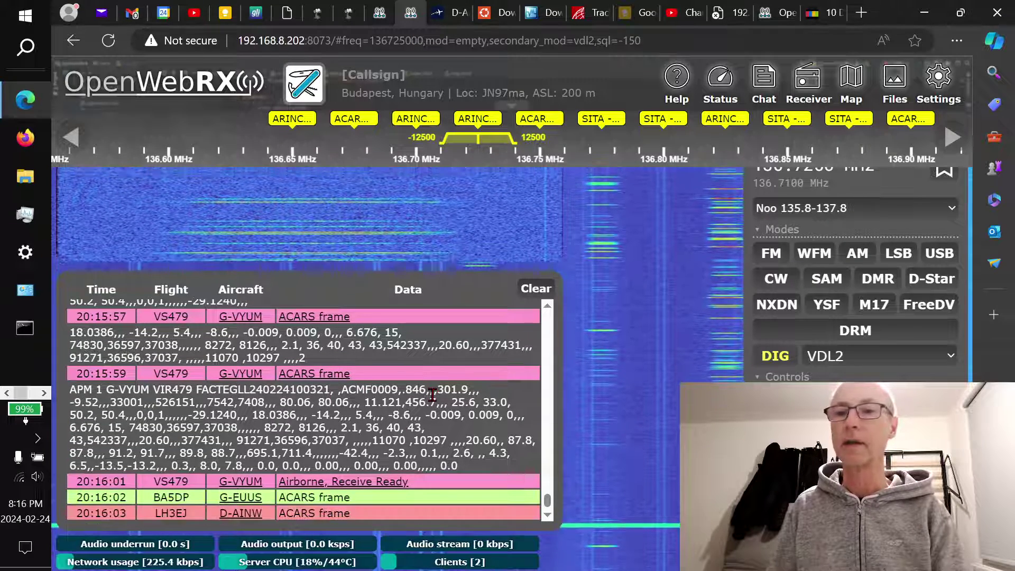
# Switch to the 192.168.8.201 receiver showing 433.92 MHz Schrader TPMS decodes
pyautogui.click(379, 8)
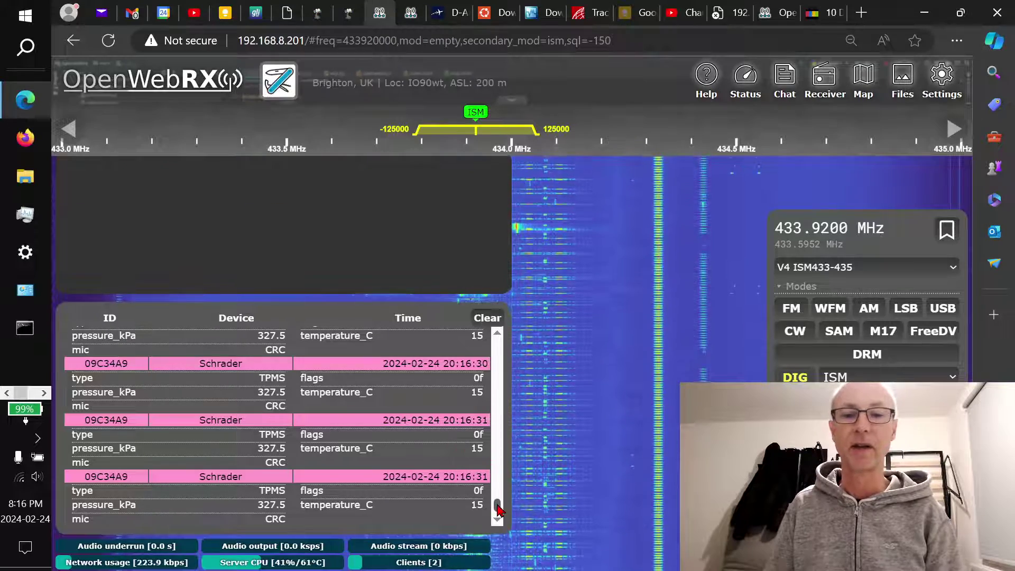
pyautogui.moveTo(498, 507); pyautogui.dragTo(498, 418)
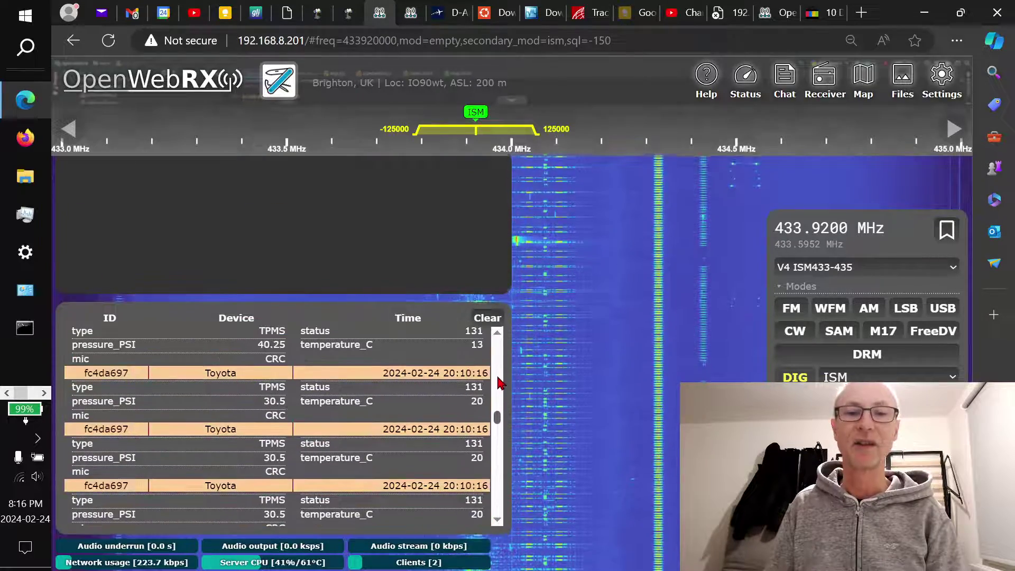
pyautogui.moveTo(499, 381); pyautogui.dragTo(500, 481)
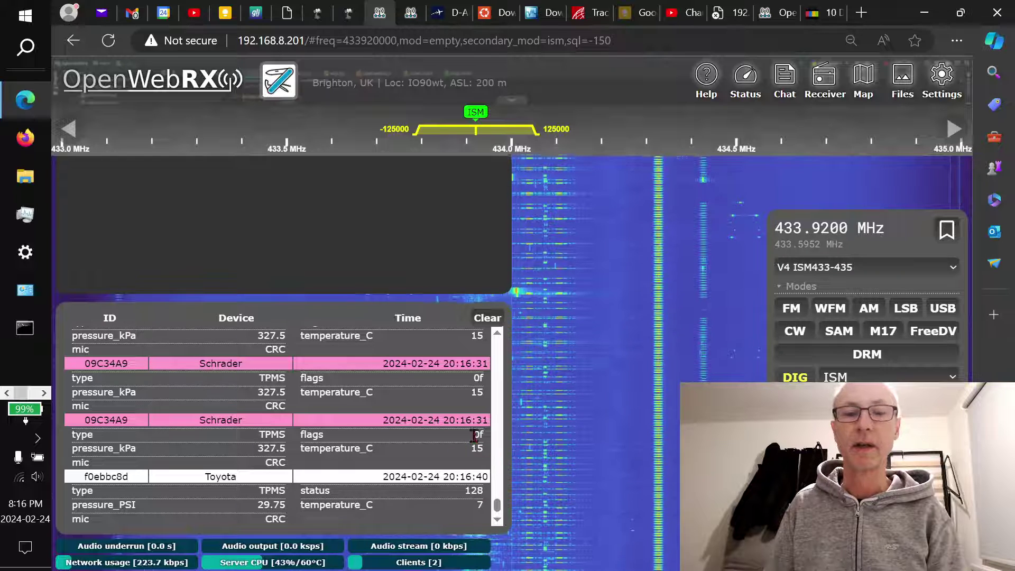
pyautogui.moveTo(497, 510); pyautogui.dragTo(497, 447)
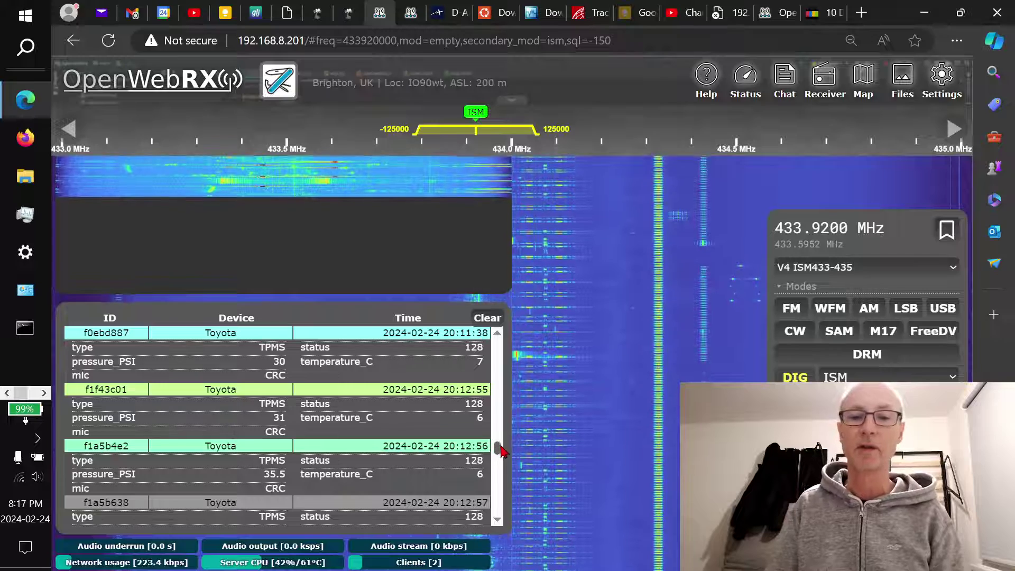
pyautogui.moveTo(497, 447); pyautogui.dragTo(501, 509)
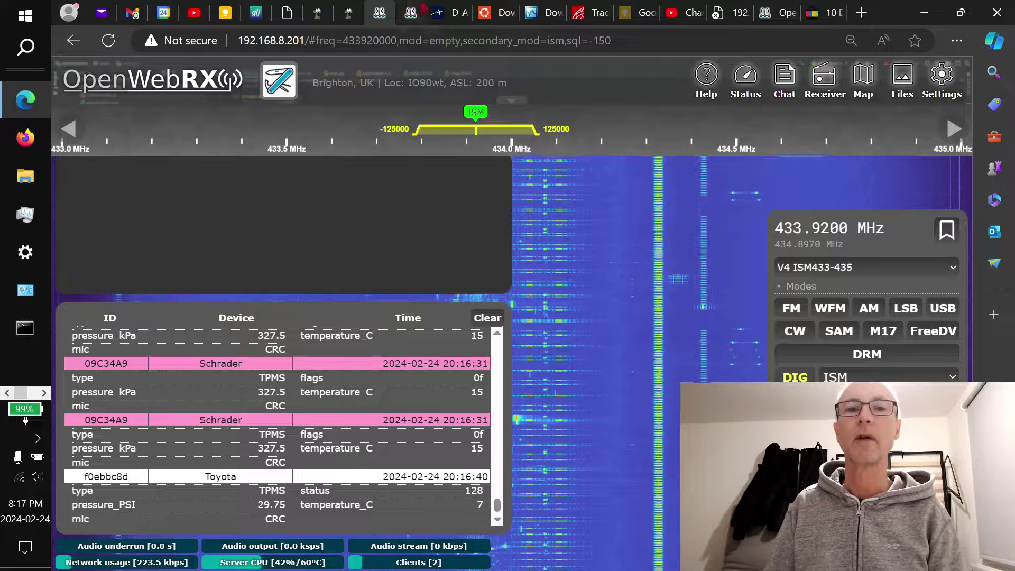
pyautogui.click(875, 380)
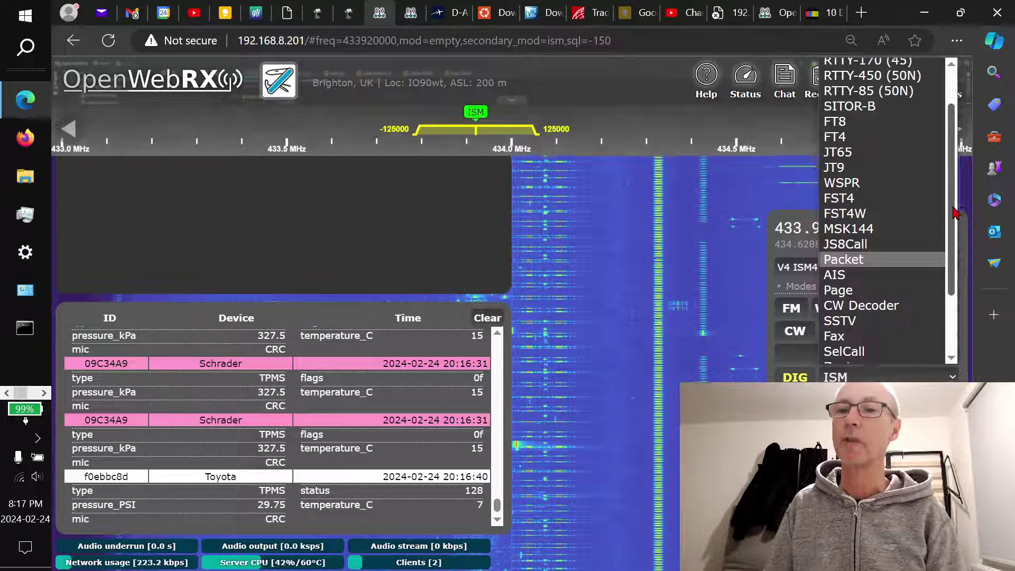
pyautogui.moveTo(954, 209); pyautogui.dragTo(954, 159)
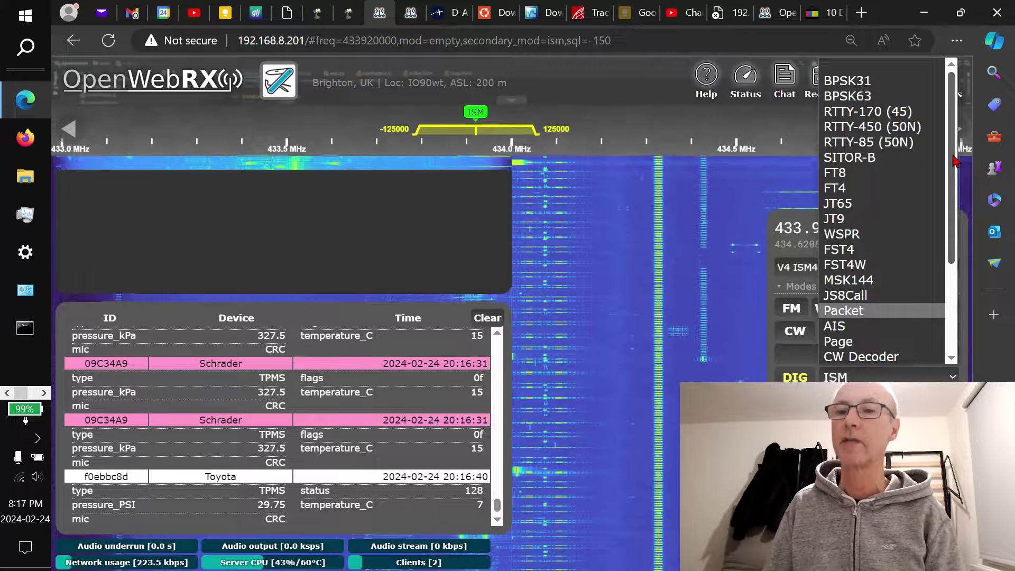
pyautogui.scroll(-1, 960, 207)
pyautogui.moveTo(960, 206); pyautogui.dragTo(964, 296)
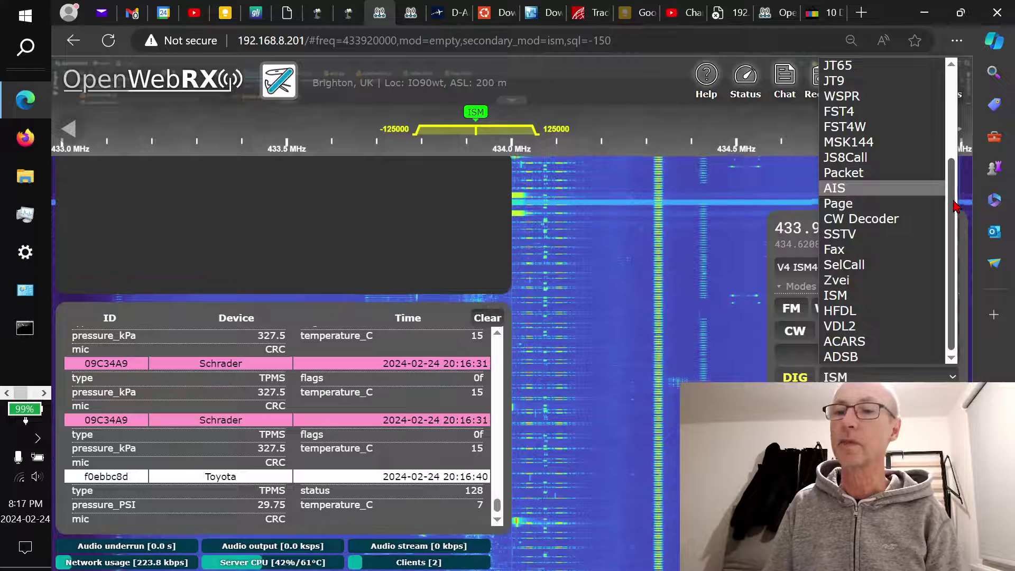
pyautogui.moveTo(955, 206); pyautogui.dragTo(953, 230)
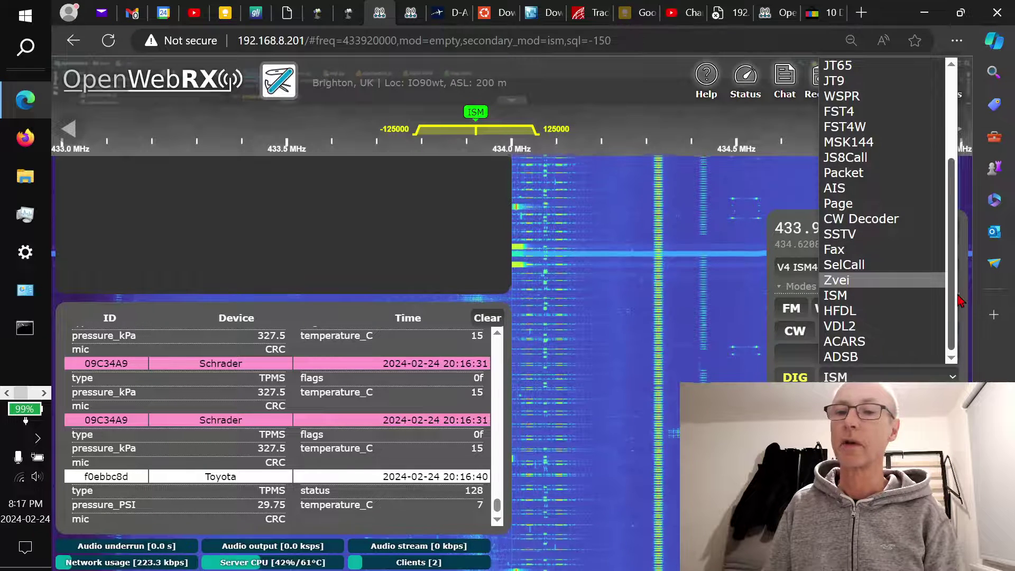
pyautogui.scroll(3, 956, 311)
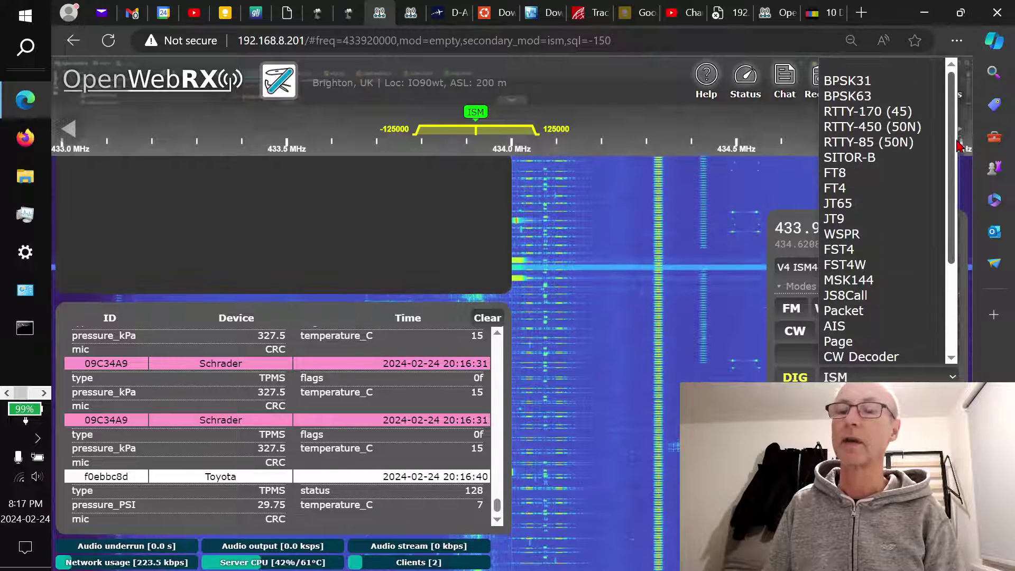
pyautogui.click(779, 216)
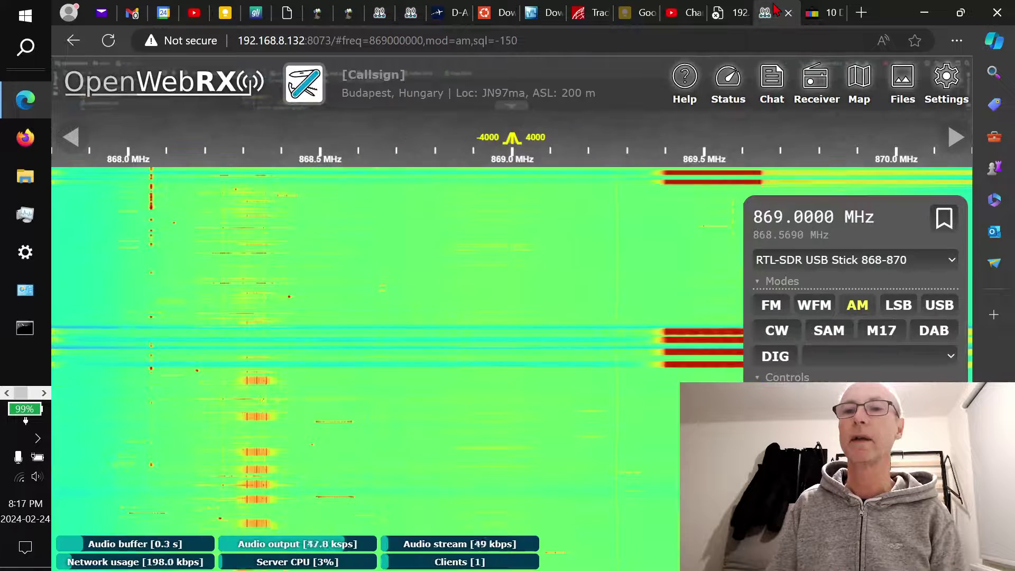
# Return to the 192.168.8.132 receiver at 869.0000 MHz AM, then bring OBS Studio forward
pyautogui.click(774, 12)
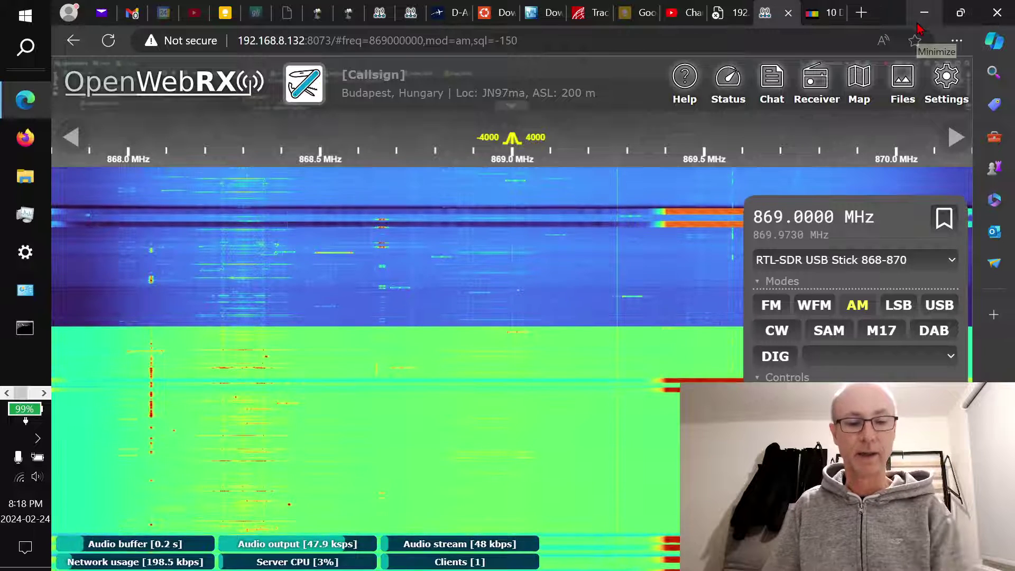
pyautogui.hotkey('alt', 'Tab')
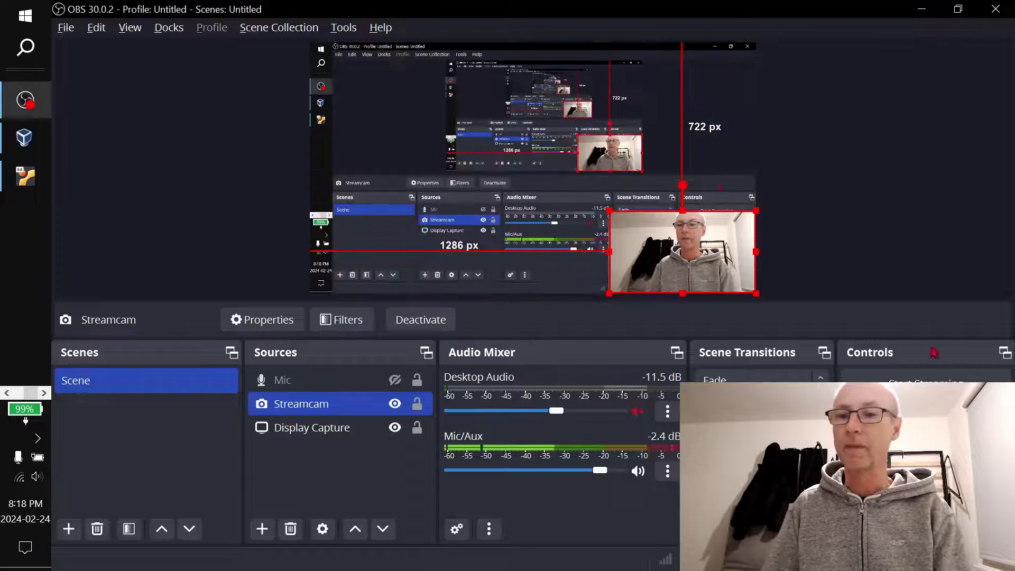